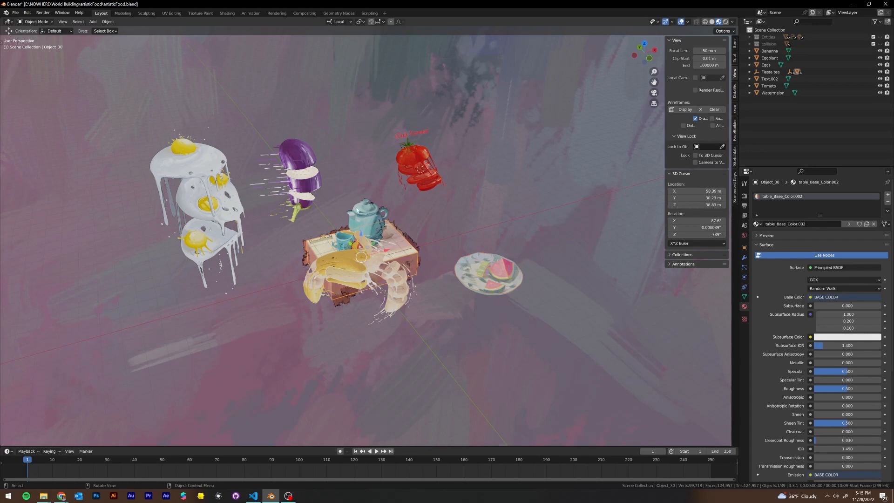
- Open the scene's NWR project export settings and try to export the artisticFood scene as GLTF
middle_click_drag(396, 204, 289, 211)
scroll(289, 211, "up", 2)
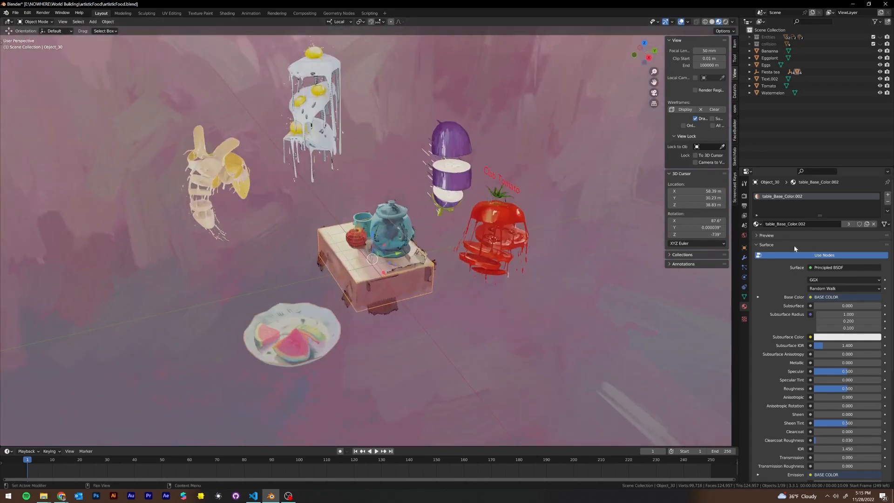
left_click(744, 226)
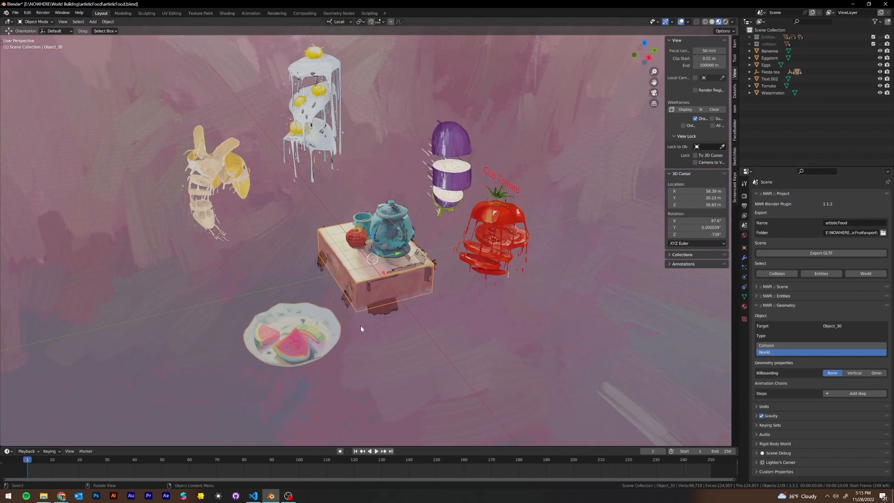
left_click(354, 241)
middle_click_drag(242, 272, 524, 255)
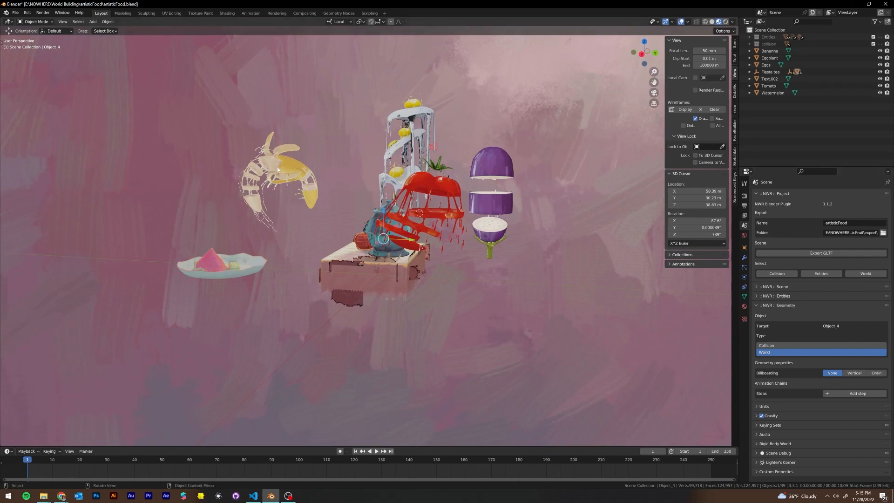
left_click(828, 253)
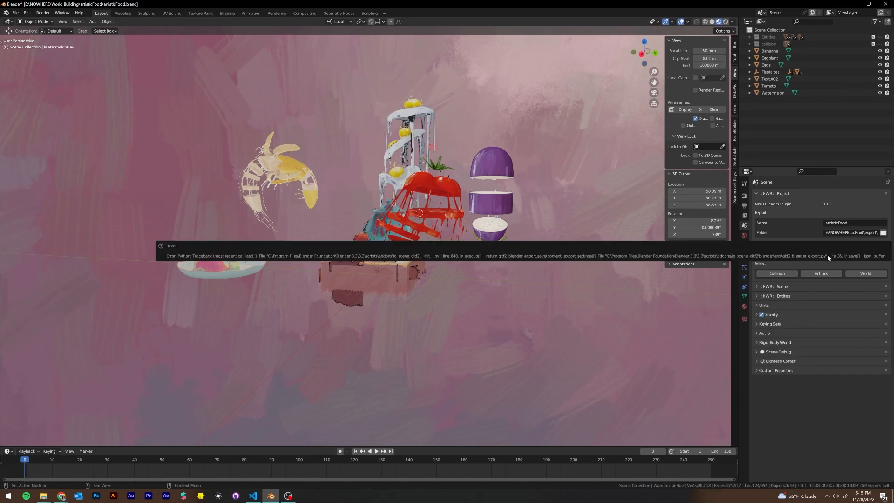
- Set the project's export folder to World Building\artisticFood\export and export the scene as GLTF
left_click(838, 223)
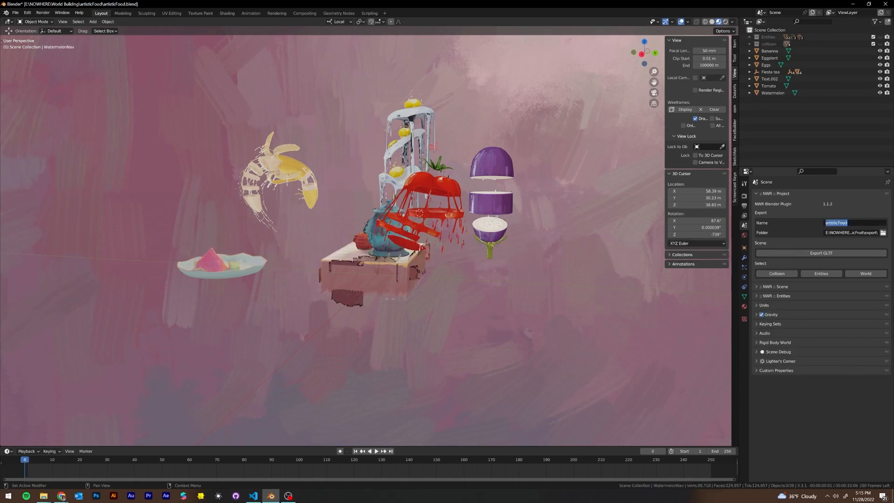
left_click(883, 232)
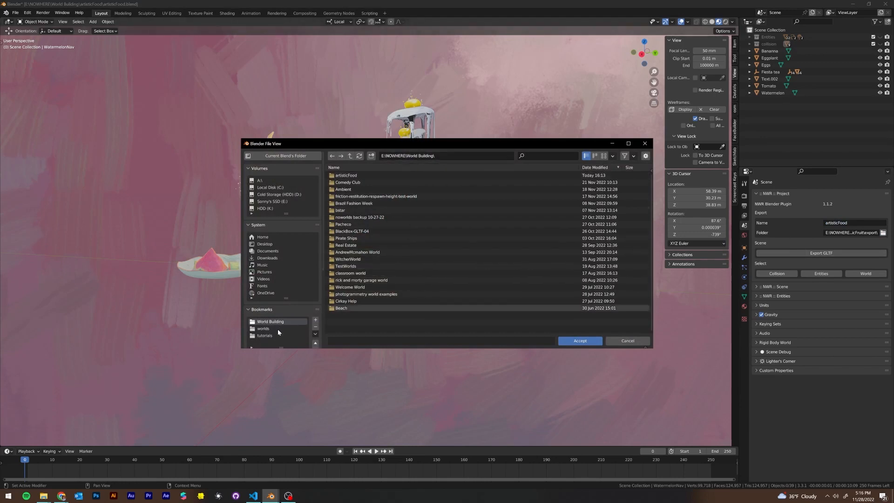
double_click(346, 175)
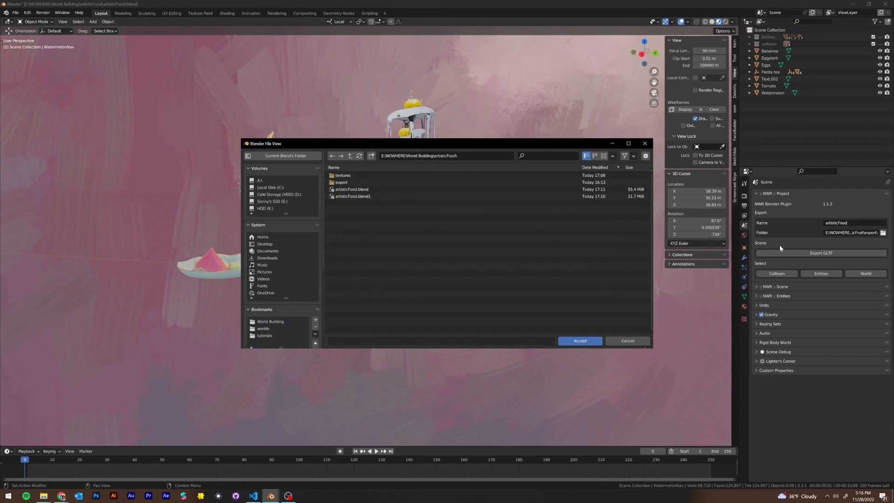
double_click(398, 180)
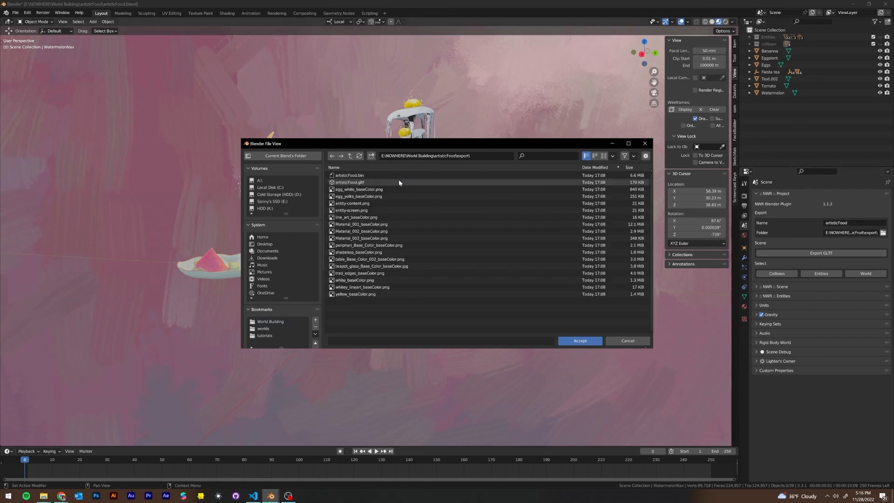
left_click(579, 342)
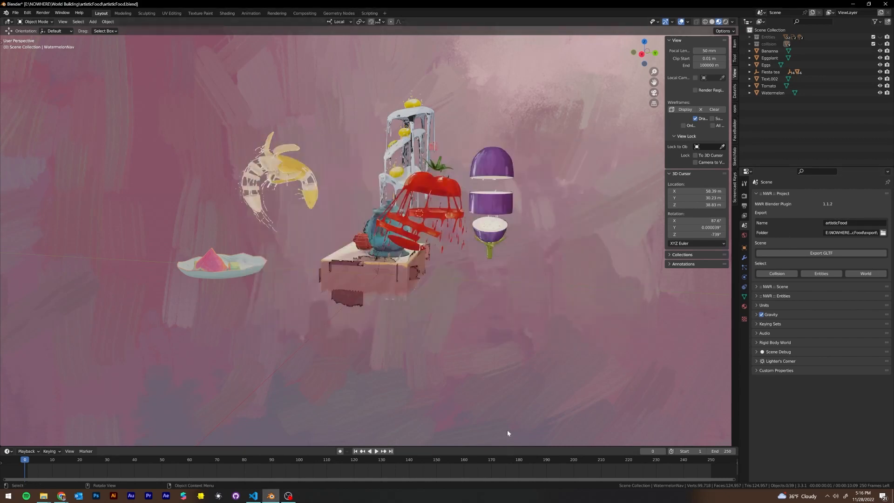
left_click(801, 255)
- Switch to File Explorer and open the export folder inside artisticFood
left_click(51, 494)
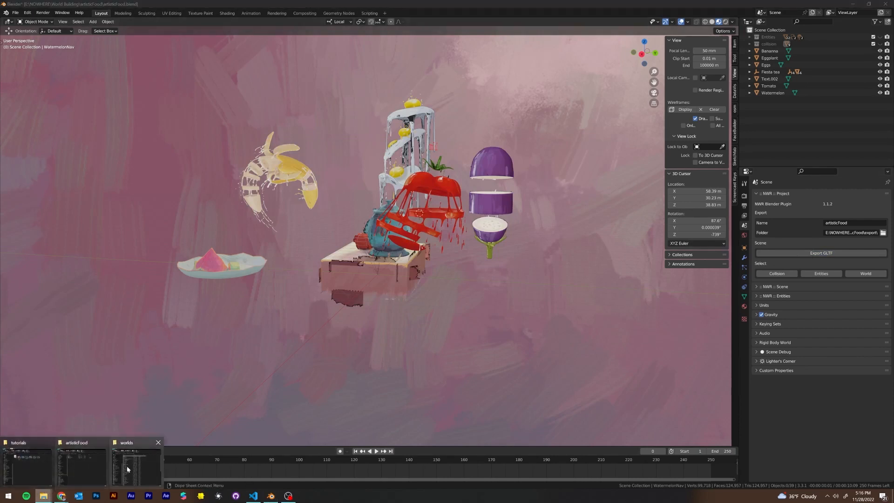
left_click(64, 459)
double_click(290, 90)
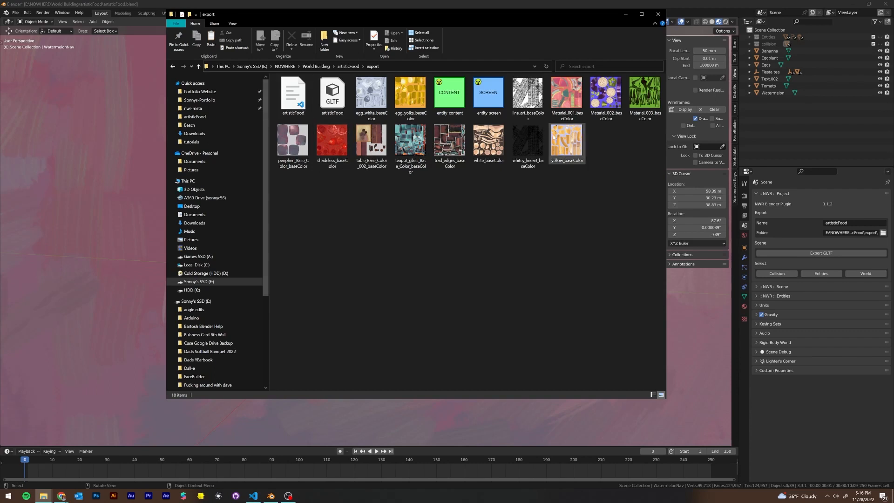
- Examine the exported files, comparing the texture images with the two artisticFood scene files
left_click(578, 139)
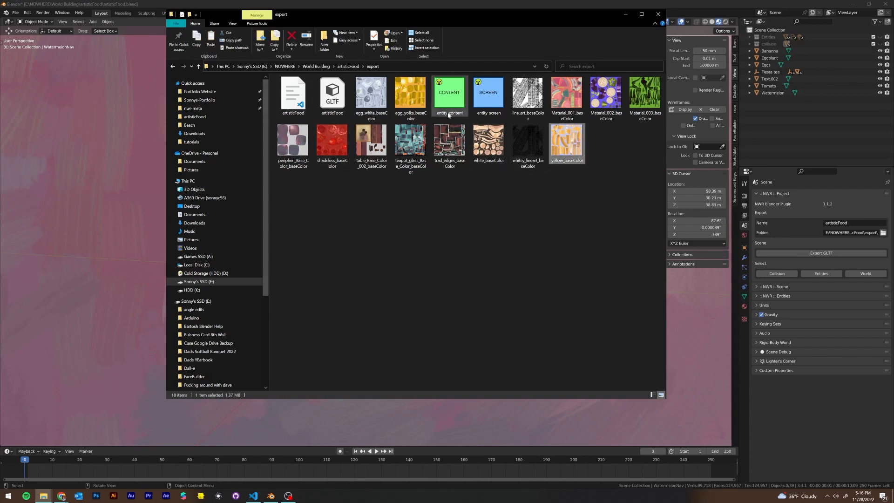
left_click(382, 106, "shift")
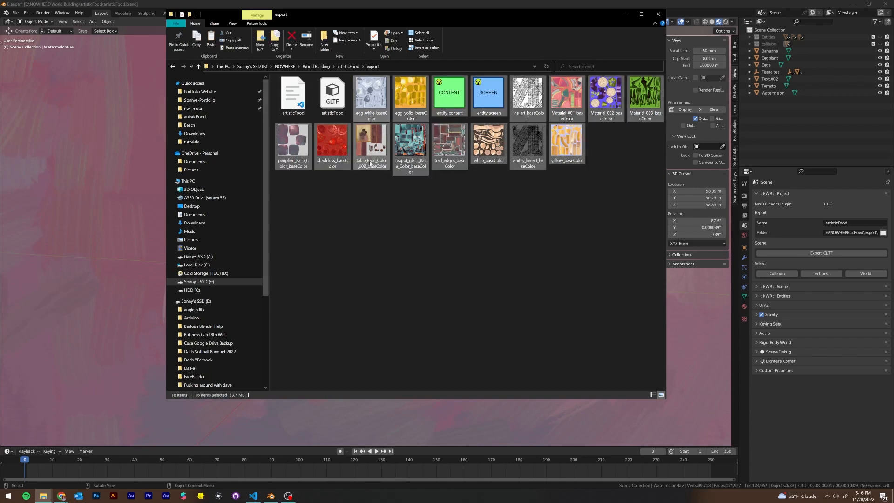
left_click(355, 254)
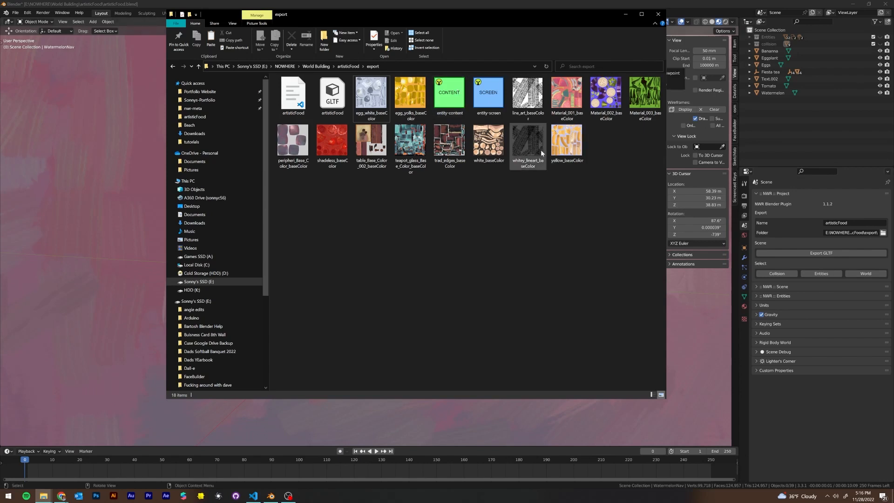
left_click(564, 146)
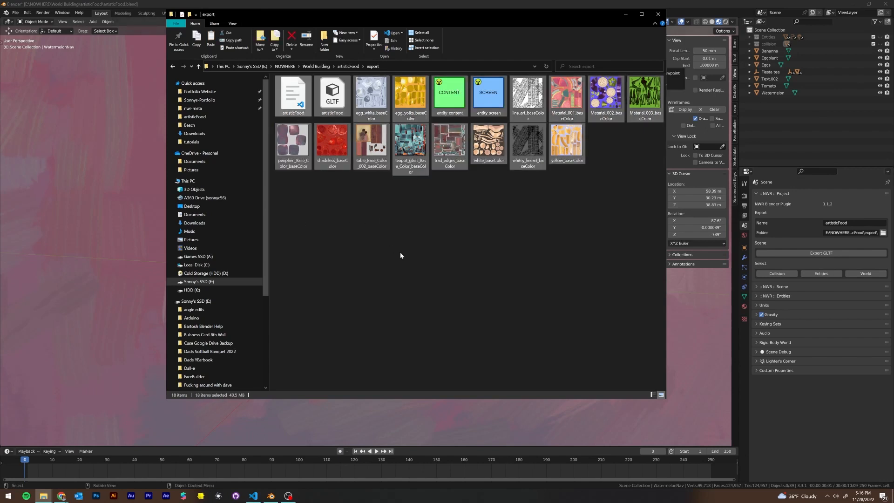
left_click(379, 244)
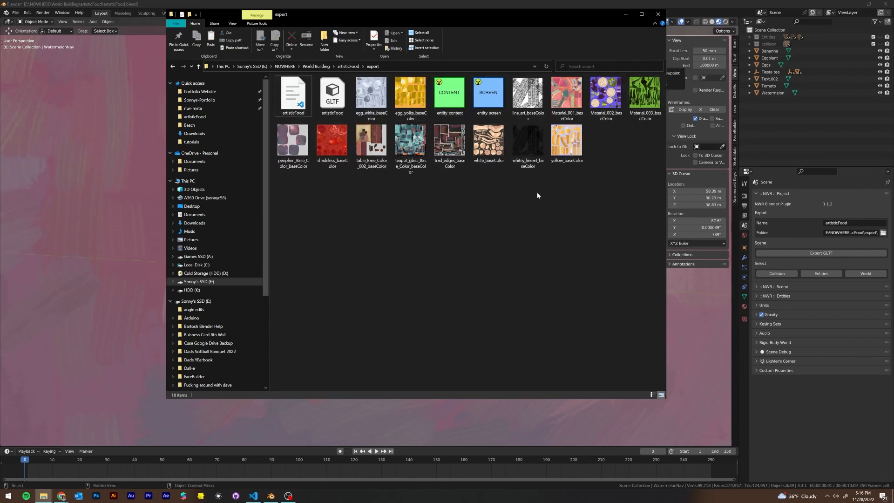
left_click(379, 97, "shift")
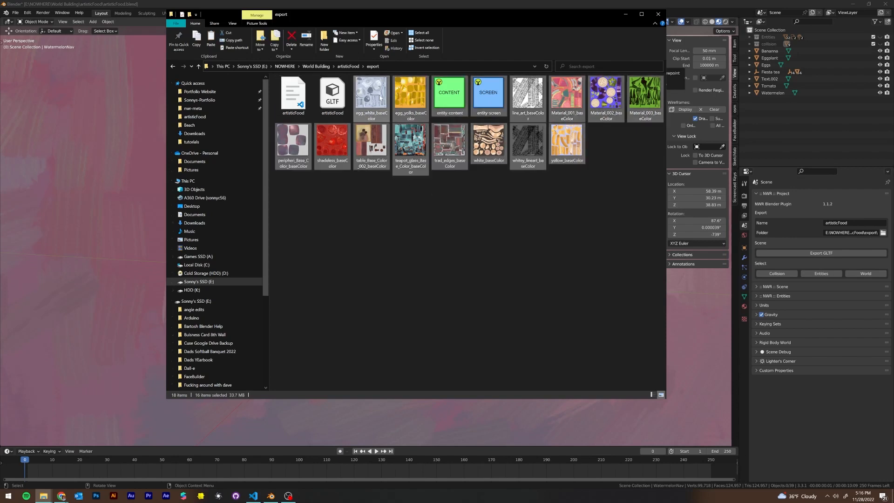
left_click(345, 113)
left_click(308, 99, "ctrl")
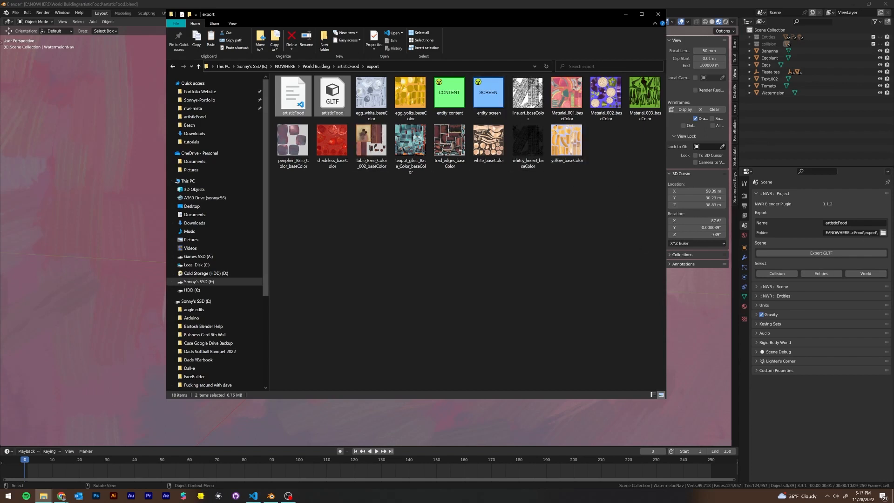
left_click(585, 161)
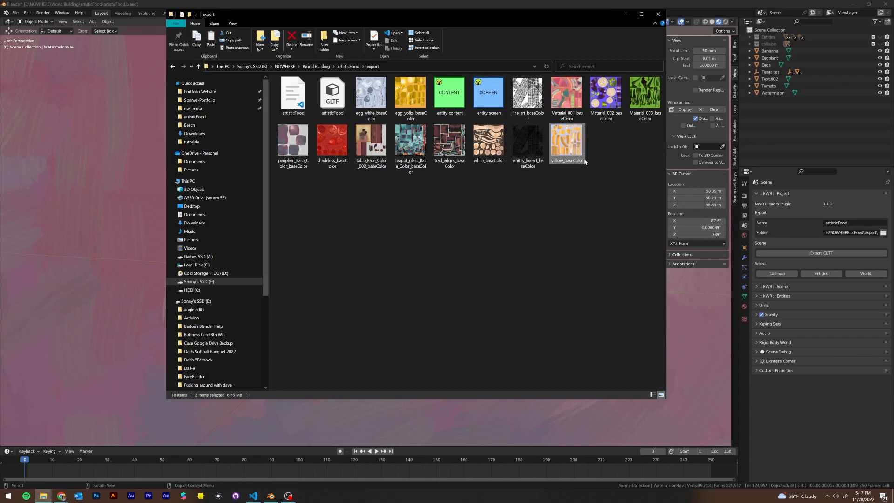
left_click(364, 150)
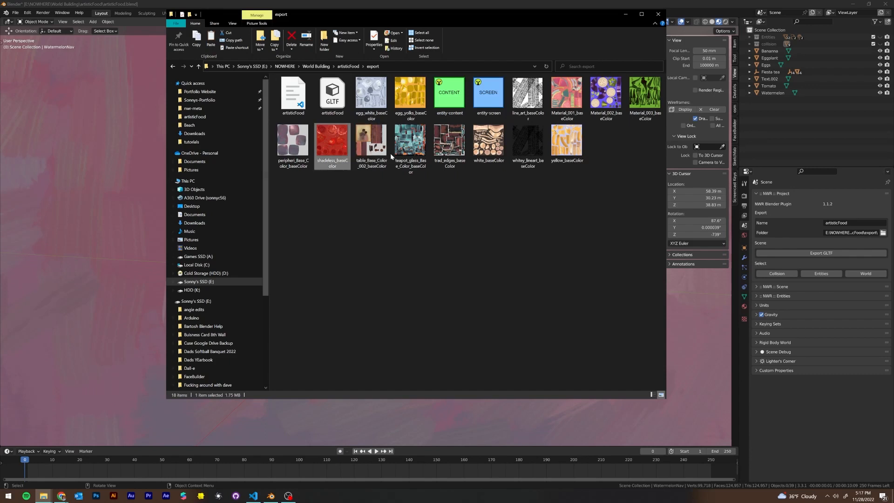
left_click(409, 142)
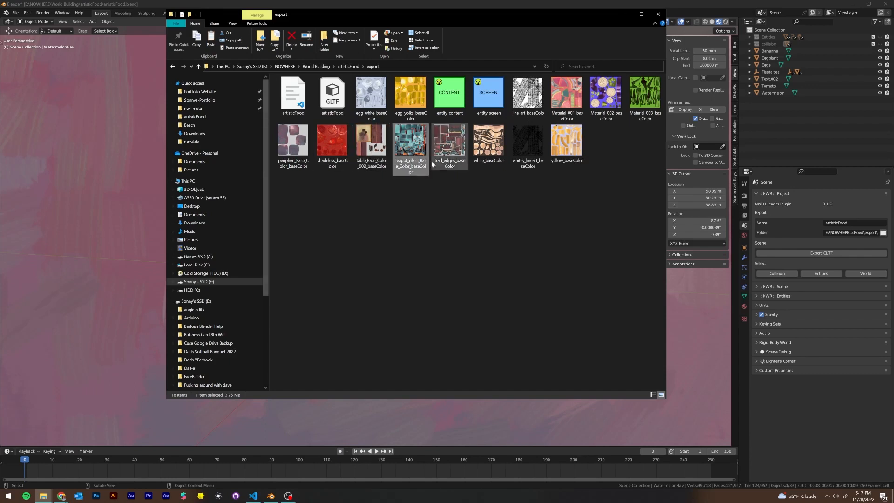
left_click(449, 142)
left_click(487, 161)
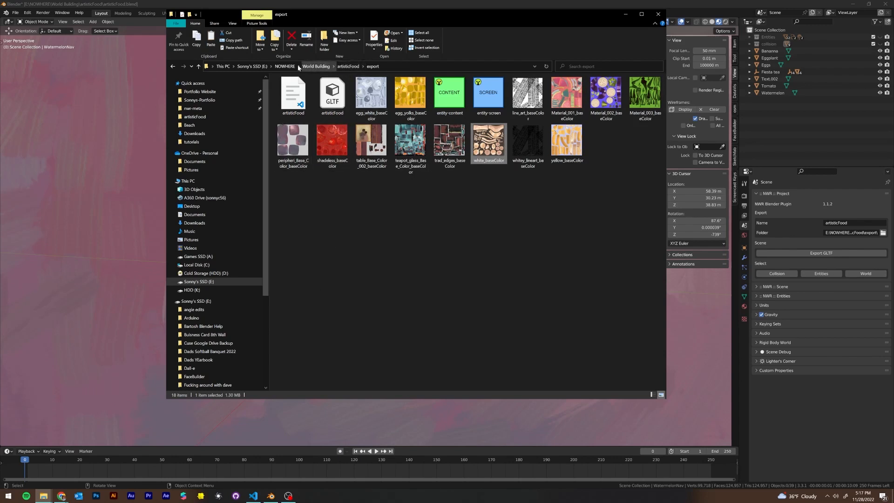
- Launch the worldrunner application from NOWHERE\WorldRunners\worldrunner-win32-x64-1-1-2\worldrunner-win32-x64
left_click(286, 66)
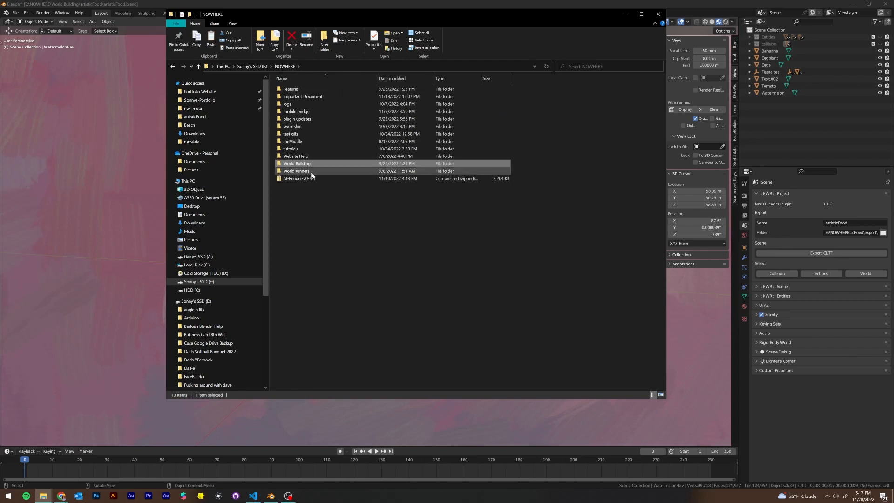
double_click(311, 172)
double_click(342, 90)
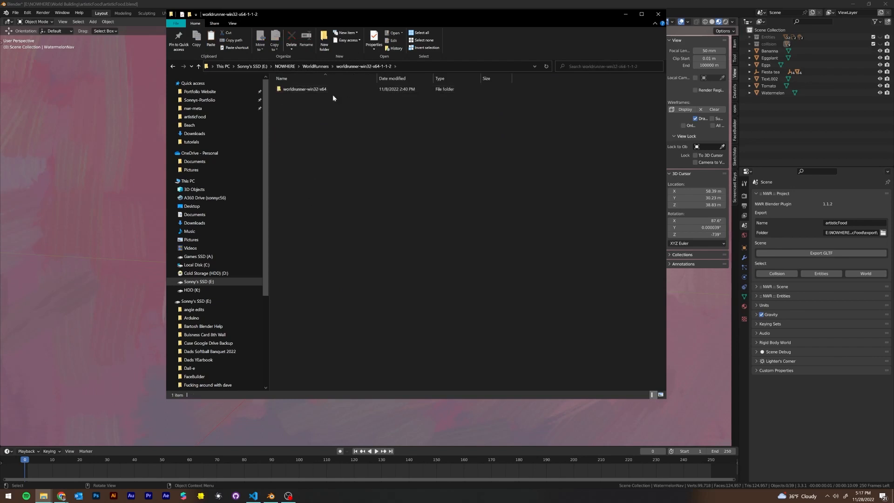
double_click(333, 87)
left_click(317, 232)
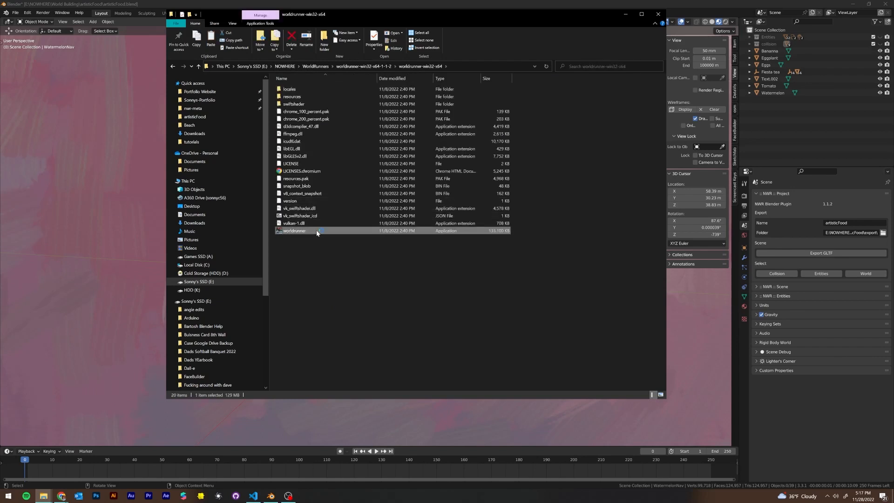
double_click(317, 232)
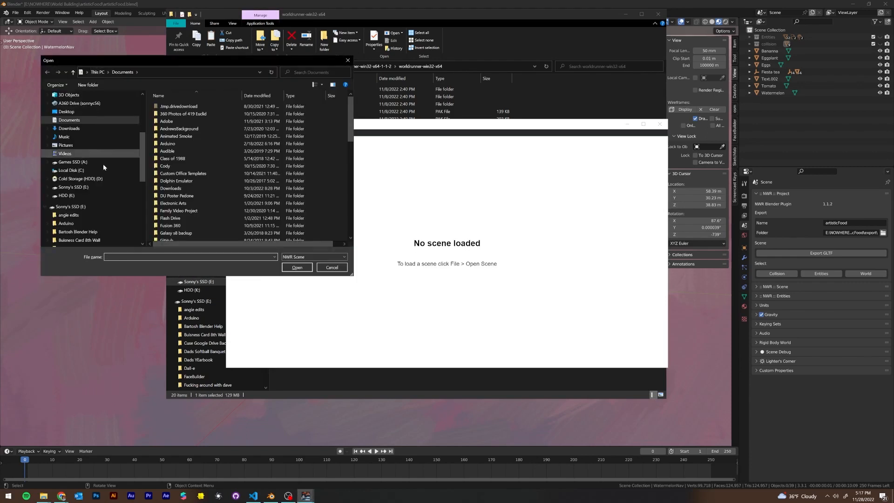
- Load the exported scene from the artisticFood export folder into NWR 3D and maximize the viewer window
scroll(116, 193, "up", 5)
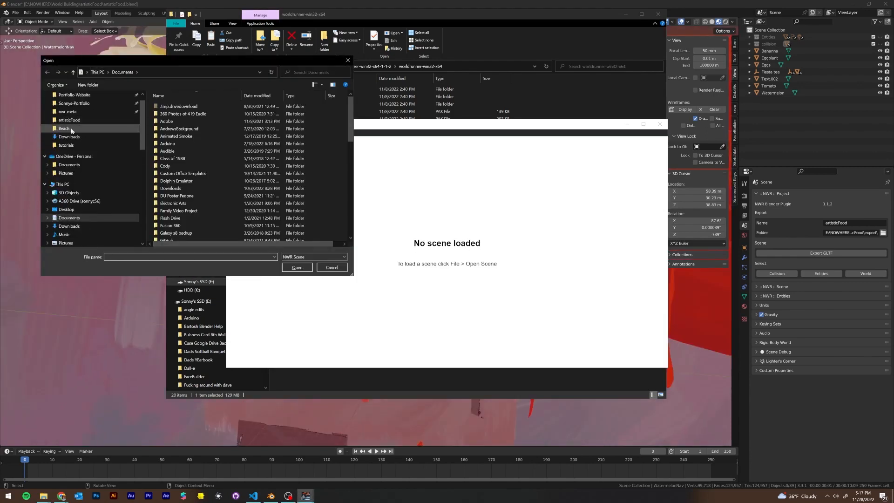
left_click(92, 135)
double_click(172, 114)
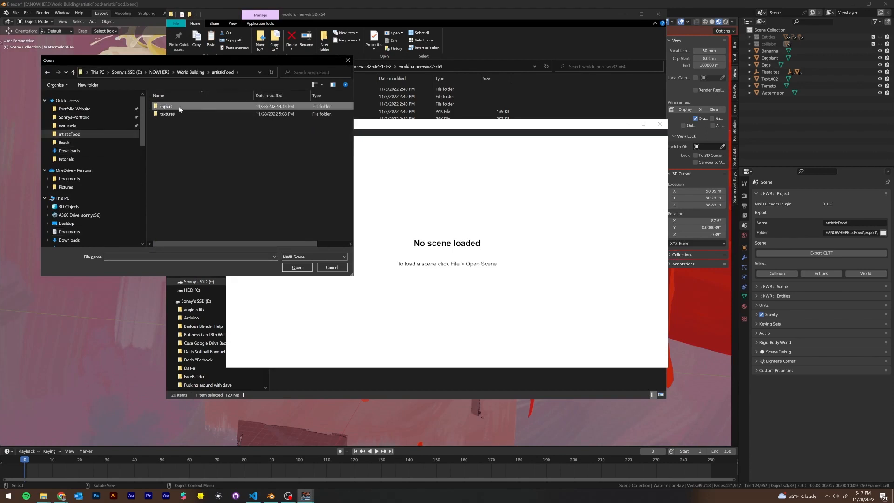
double_click(175, 118)
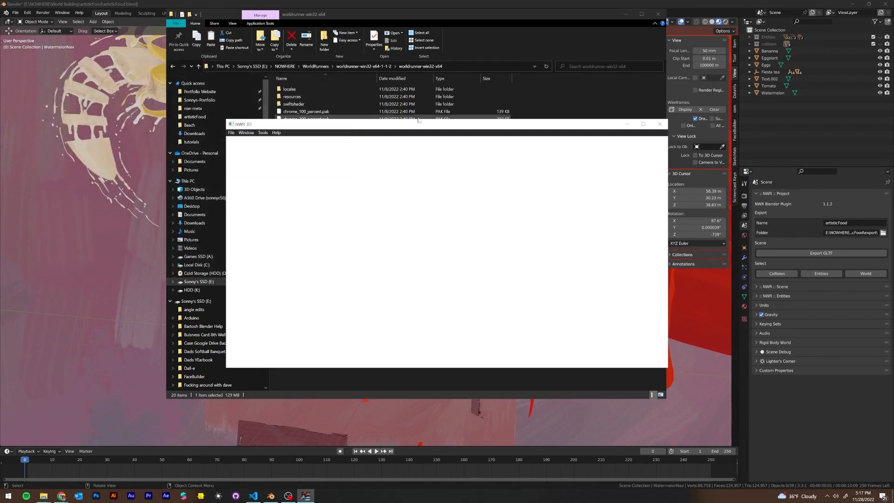
left_click(643, 124)
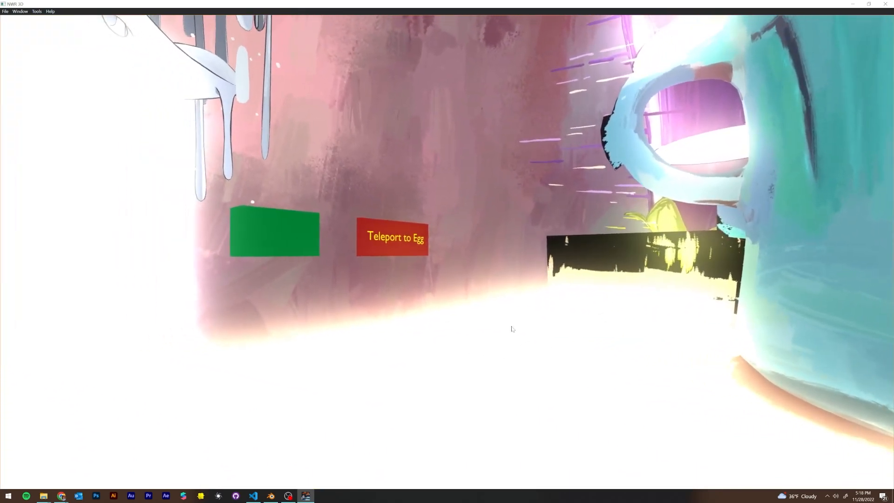
- Look around the tabletop in the loaded world, inspecting the teapot, cup and nearby teleport sign
mouse_move(601, 320)
left_mouse_down()
mouse_move(474, 284)
mouse_move(275, 201)
mouse_move(289, 231)
mouse_move(274, 233)
mouse_move(582, 237)
left_mouse_up()
left_click_drag(465, 252, 274, 262)
key("w")
key("e")
key("w")
key("w")
key("s")
right_click_drag(351, 278, 316, 366)
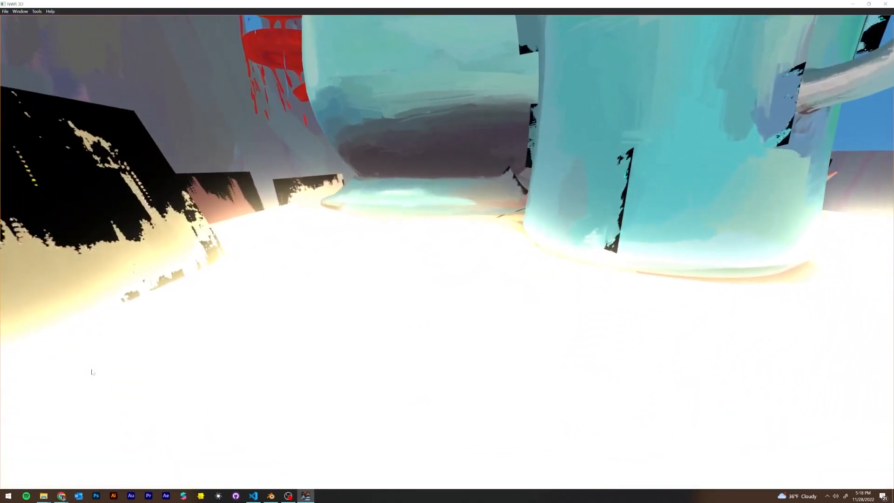
- Travel from the table to the sliced tomato and inspect the screen entities between its slices
mouse_move(91, 372)
right_mouse_down()
mouse_move(187, 323)
mouse_move(96, 311)
mouse_move(455, 314)
mouse_move(637, 253)
mouse_move(350, 259)
mouse_move(664, 258)
mouse_move(285, 215)
mouse_move(488, 278)
mouse_move(407, 289)
mouse_move(528, 295)
mouse_move(429, 296)
mouse_move(504, 295)
mouse_move(527, 323)
mouse_move(612, 370)
mouse_move(579, 347)
mouse_move(619, 344)
mouse_move(631, 319)
mouse_move(233, 329)
mouse_move(537, 315)
mouse_move(161, 296)
mouse_move(601, 379)
mouse_move(591, 374)
mouse_move(625, 311)
mouse_move(187, 303)
mouse_move(172, 331)
mouse_move(391, 327)
mouse_move(543, 258)
mouse_move(206, 260)
mouse_move(393, 262)
mouse_move(28, 181)
mouse_move(461, 277)
mouse_move(420, 256)
mouse_move(562, 236)
mouse_move(465, 257)
mouse_move(569, 240)
mouse_move(546, 242)
mouse_move(563, 301)
mouse_move(549, 278)
mouse_move(556, 339)
mouse_move(574, 259)
right_mouse_up()
key("w")
key("w")
key("w")
key("s")
key("w")
key("w")
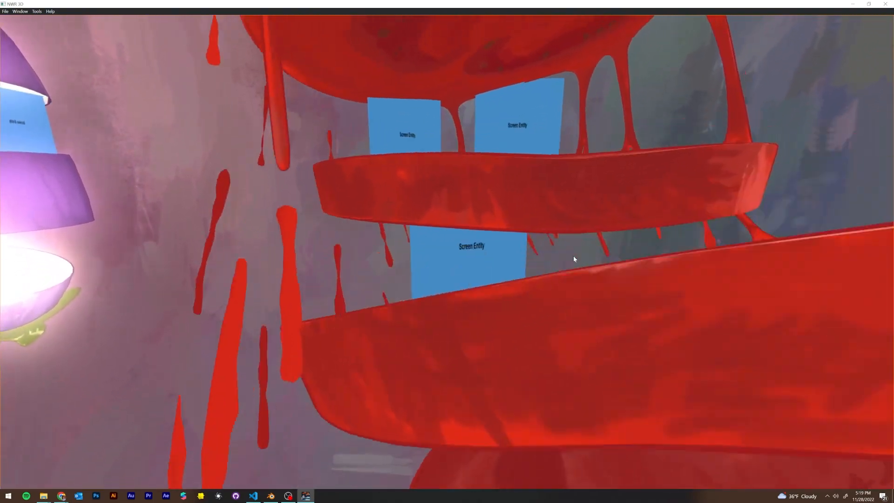
key("w")
key("e")
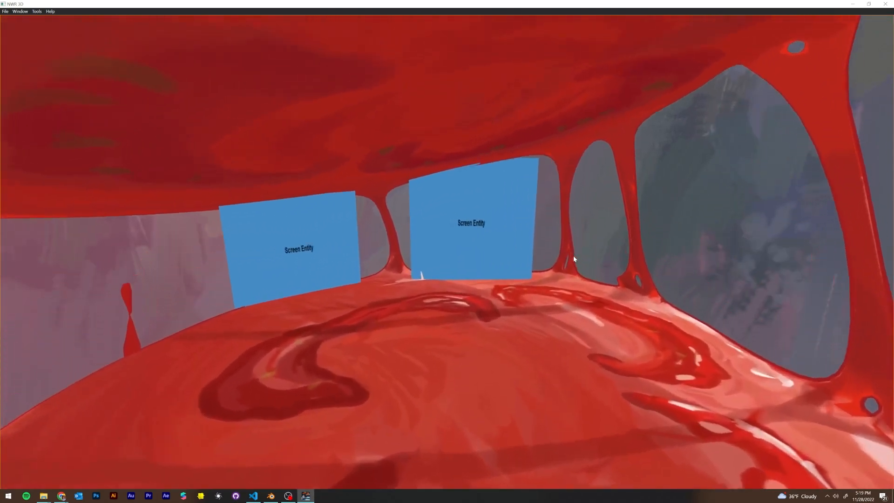
- Fly out past the edge of the sliced tomato and examine its exterior and the glowing eggplant beyond
key("w")
key("q")
right_click_drag(641, 238, 568, 319)
key("w")
key("d")
key("d")
key("e")
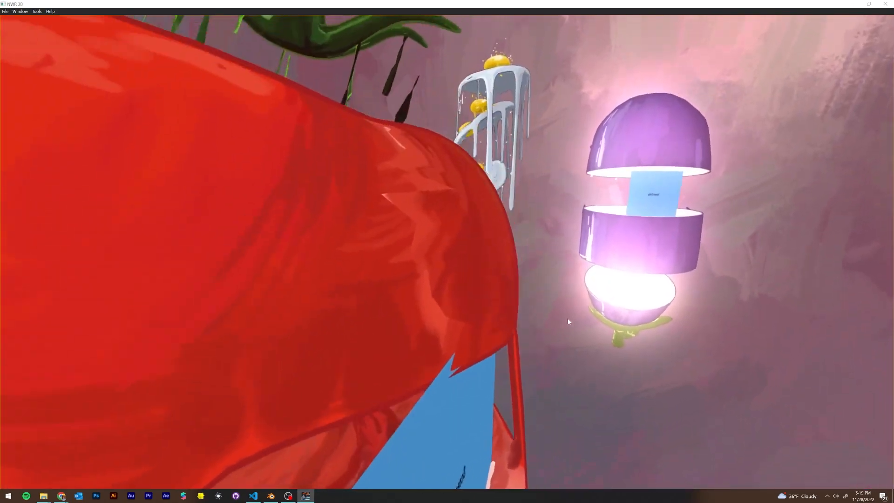
key("d")
key("q")
key("a")
key("e")
key("w")
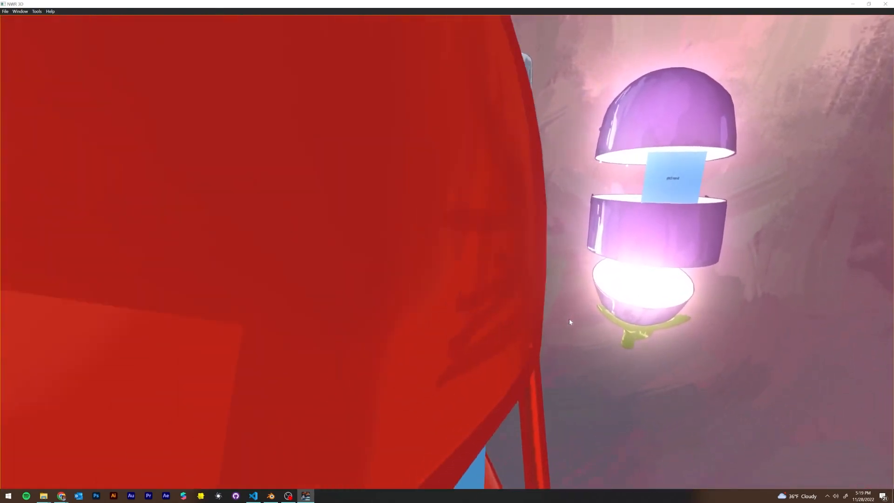
- Return between the tomato slices and look around at the screen entities, teapot, eggs and eggplant
key("q")
key("s")
key("a")
key("w")
right_click_drag(569, 319, 540, 320)
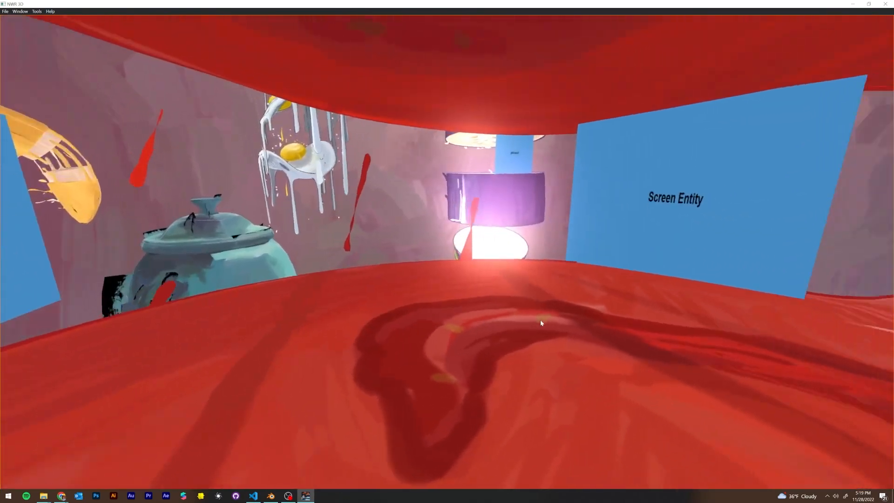
key("a")
right_click_drag(298, 320, 574, 285)
key("a")
key("e")
key("d")
key("w")
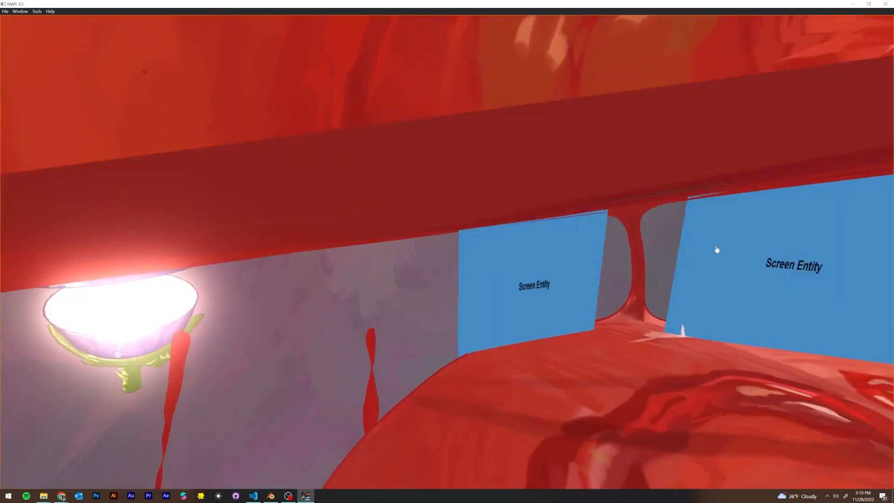
- Travel around the food world to the tabletop and examine the content entity, the glowing surface and the apple
key("q")
key("d")
key("w")
right_click_drag(716, 249, 412, 244)
key("d")
key("w")
key("w")
right_click_drag(216, 243, 349, 226)
right_click_drag(429, 194, 745, 261)
key("a")
key("w")
key("w")
key("w")
key("w")
key("w")
key("s")
key("s")
key("q")
key("w")
key("d")
right_click_drag(326, 247, 554, 461)
key("s")
key("d")
key("w")
key("s")
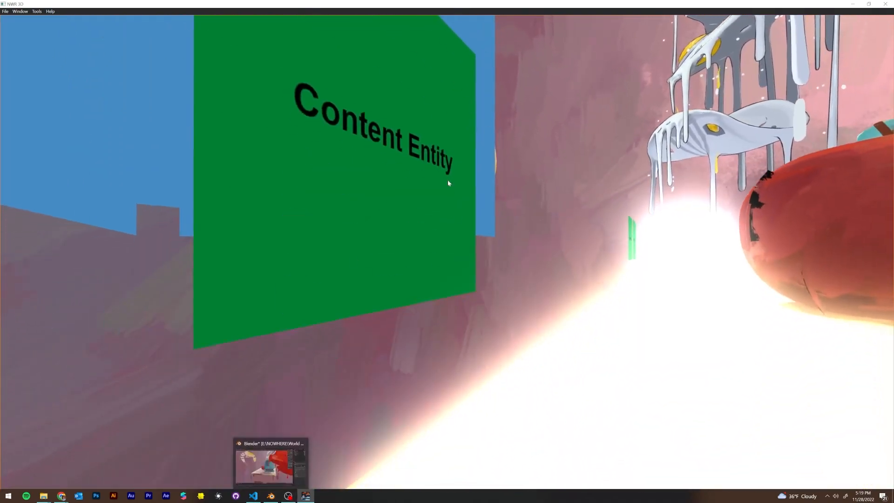
right_click_drag(449, 182, 645, 251)
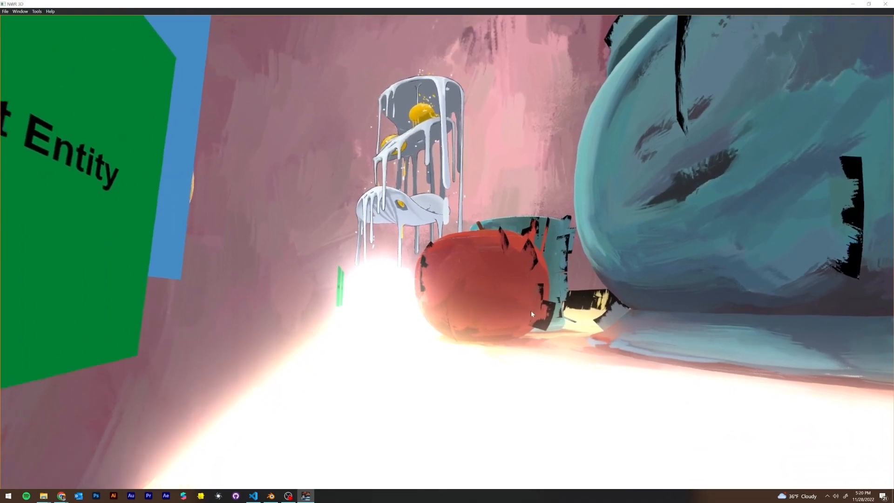
- Switch to Blender and display the trad_edges shader nodes of the teapot's painted edges in the Shading workspace
left_click(276, 497)
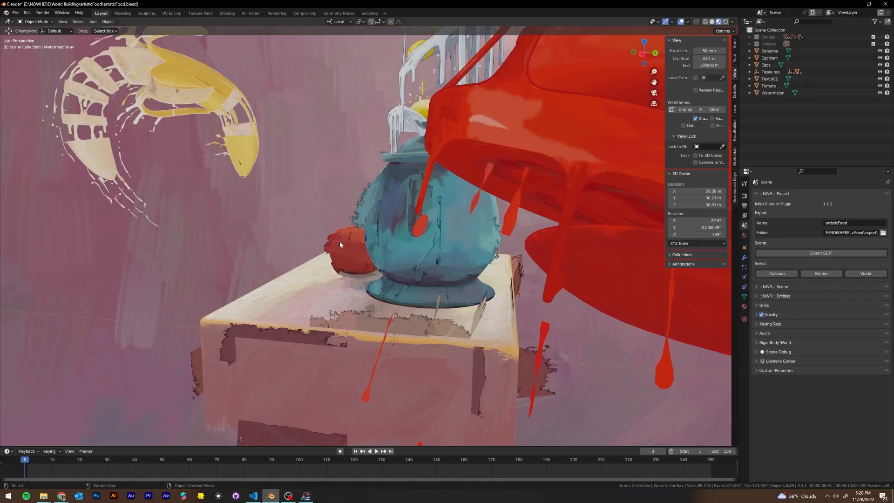
scroll(339, 242, "down", 3)
mouse_move(365, 261)
middle_mouse_down()
mouse_move(412, 274)
mouse_move(353, 273)
middle_mouse_up()
left_click(381, 222)
scroll(381, 222, "up", 3)
scroll(361, 276, "up", 3)
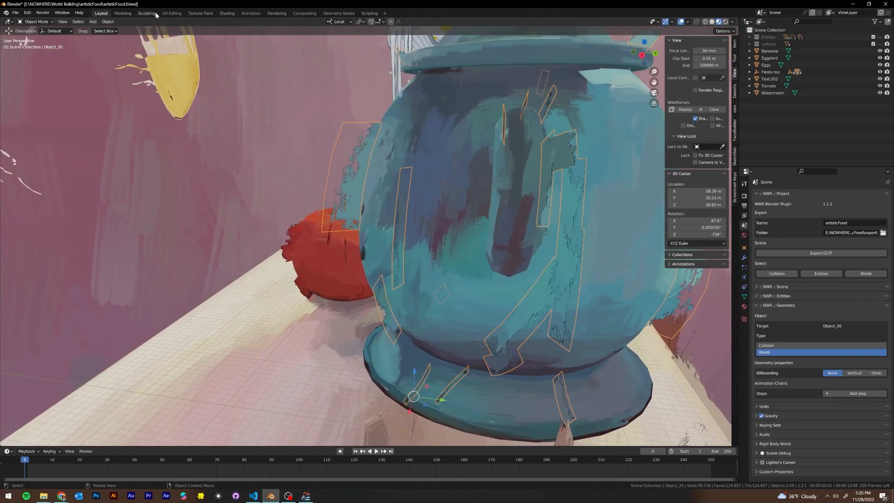
left_click(228, 13)
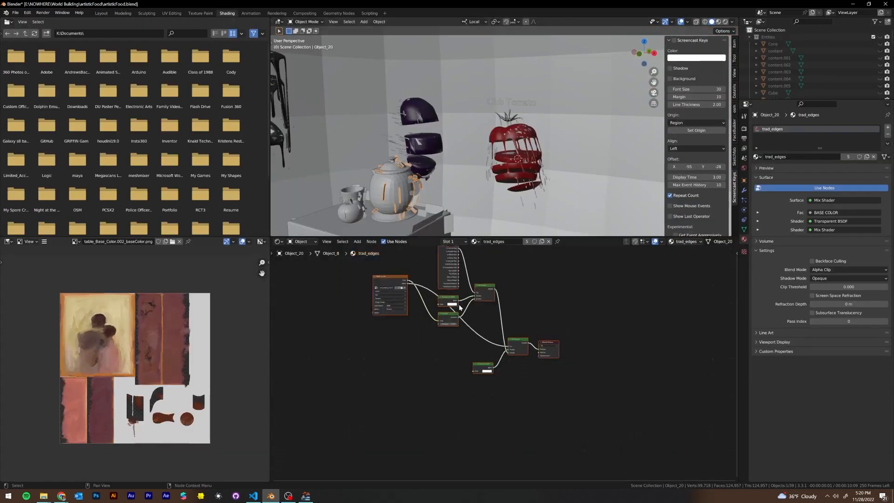
scroll(480, 405, "up", 3)
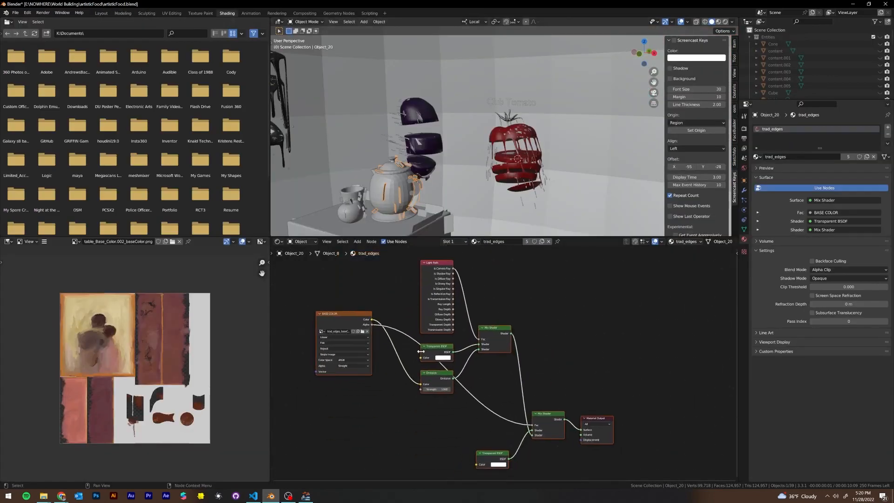
- Detach the BASE COLOR image from the Emission and Mix Shader nodes in trad_edges, placing it below them
left_click_drag(432, 380, 422, 385)
scroll(468, 370, "down", 1)
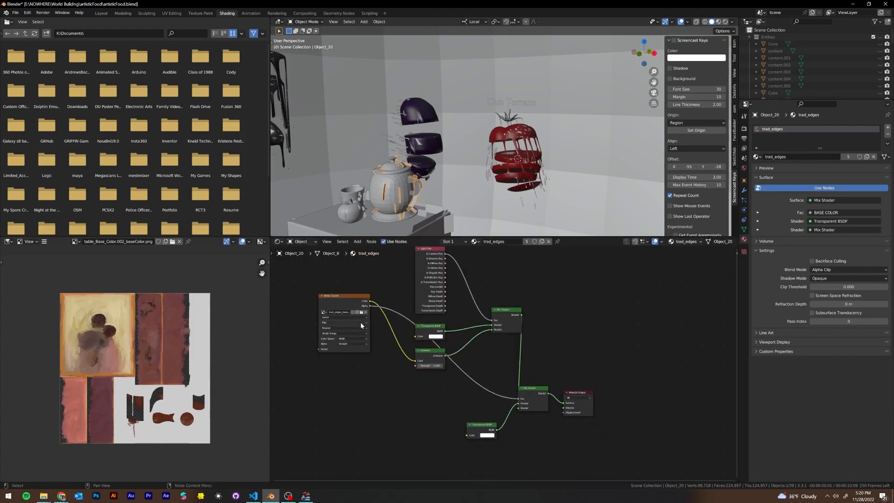
left_click_drag(351, 305, 444, 296)
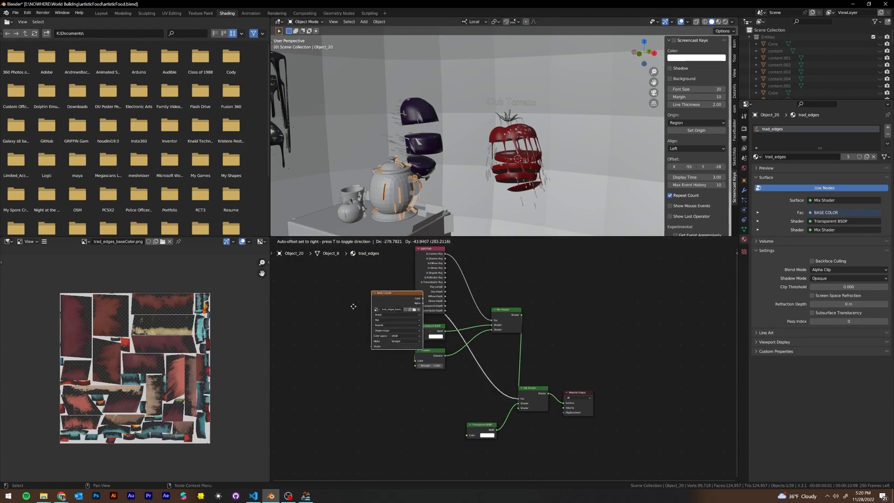
middle_click_drag(423, 401, 431, 381)
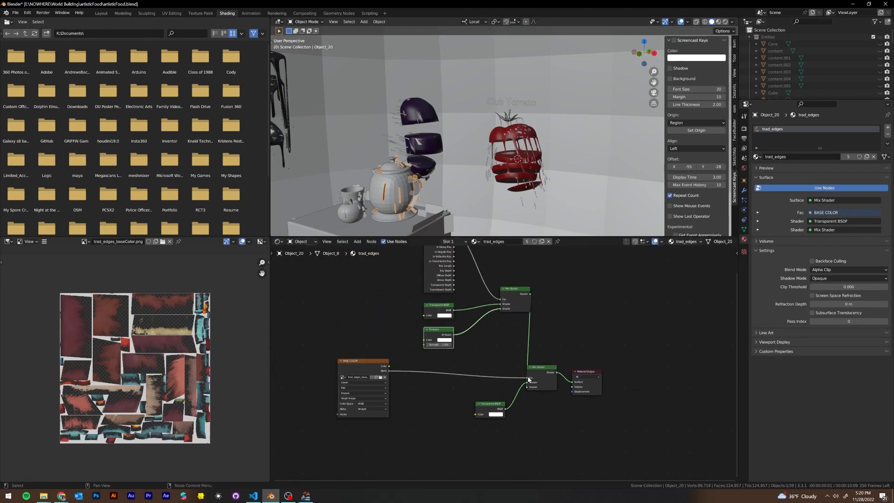
- Change the trad_edges surface to Principled BSDF, feeding BASE COLOR into base color, emission and alpha, with emission strength 0.1 and Alpha Blend mode
left_click(841, 200)
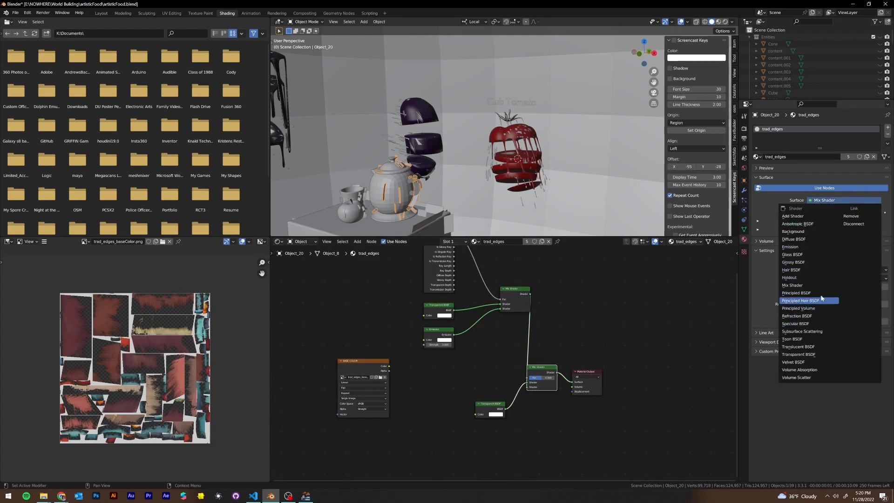
left_click(796, 293)
middle_click_drag(518, 377, 515, 353)
left_click_drag(538, 347, 474, 361)
middle_click_drag(382, 345, 388, 301)
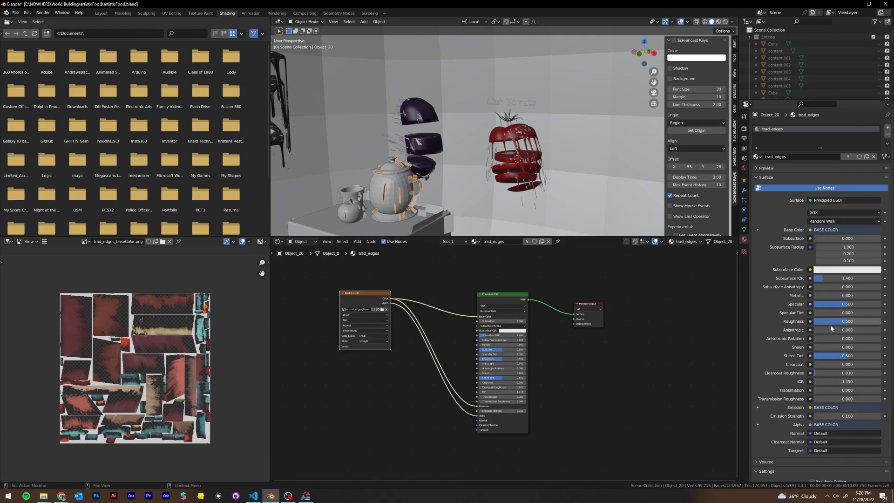
scroll(767, 435, "down", 5)
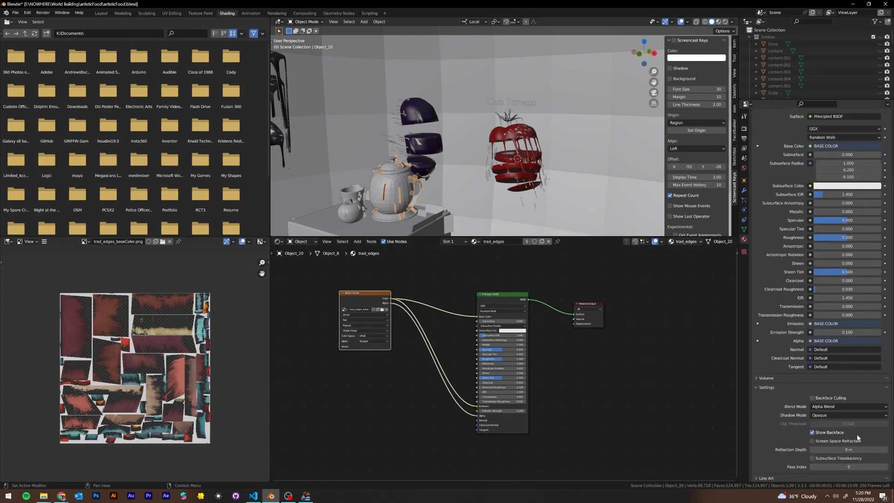
- Check the material assigned to the painted edges of the other tabletop objects and the table
middle_click_drag(532, 225, 409, 195)
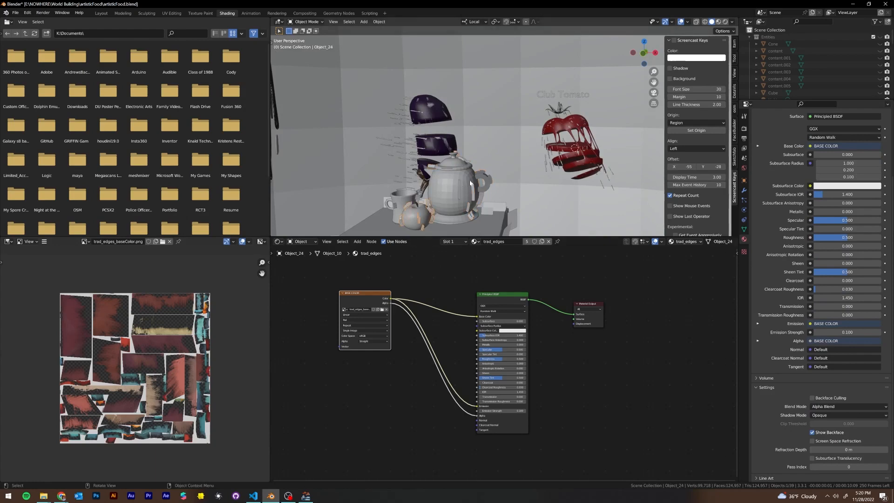
left_click(484, 173)
middle_click_drag(393, 206, 431, 207)
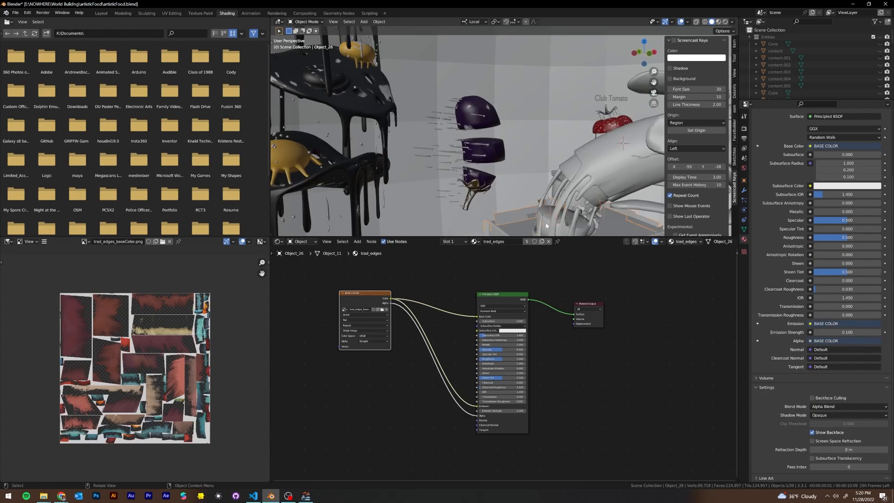
middle_click_drag(546, 225, 512, 212)
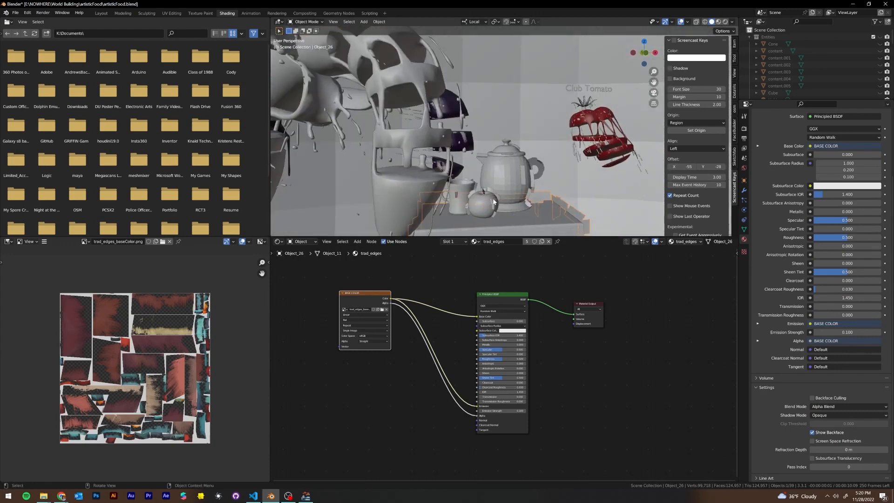
- Select the apple and disconnect BASE COLOR from the Emission node in its teapot_glass_Base_Color material
left_click(494, 201)
middle_click_drag(486, 327, 489, 360)
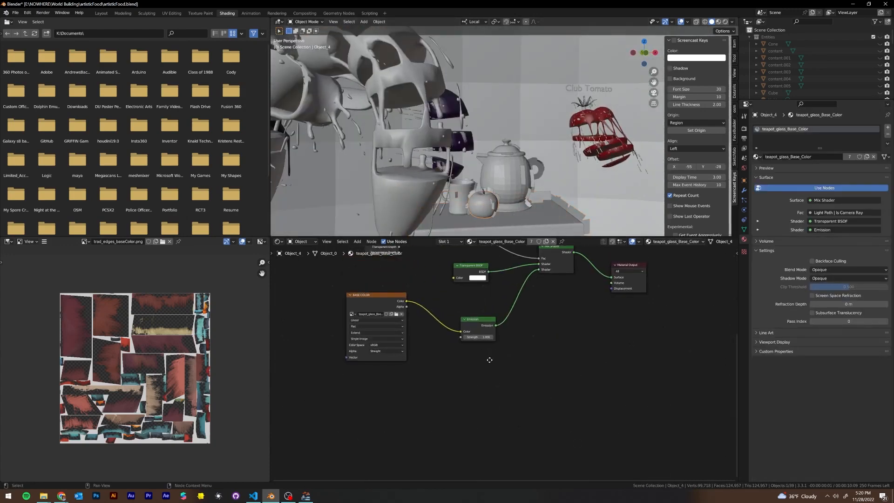
scroll(488, 294, "up", 2)
middle_click_drag(488, 294, 507, 381)
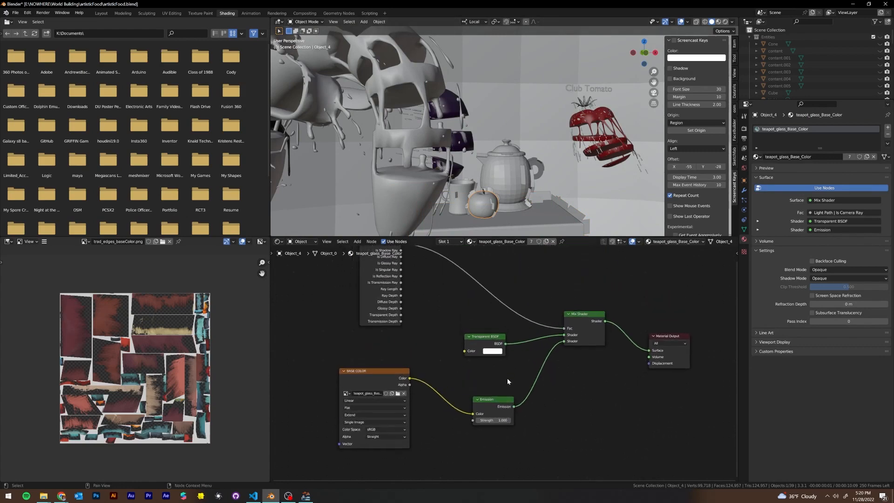
scroll(554, 305, "down", 3)
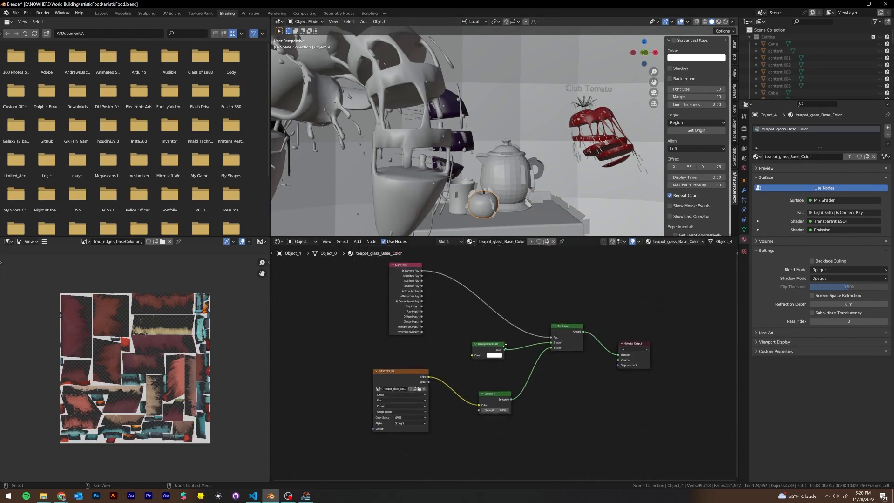
middle_click_drag(469, 321, 463, 344)
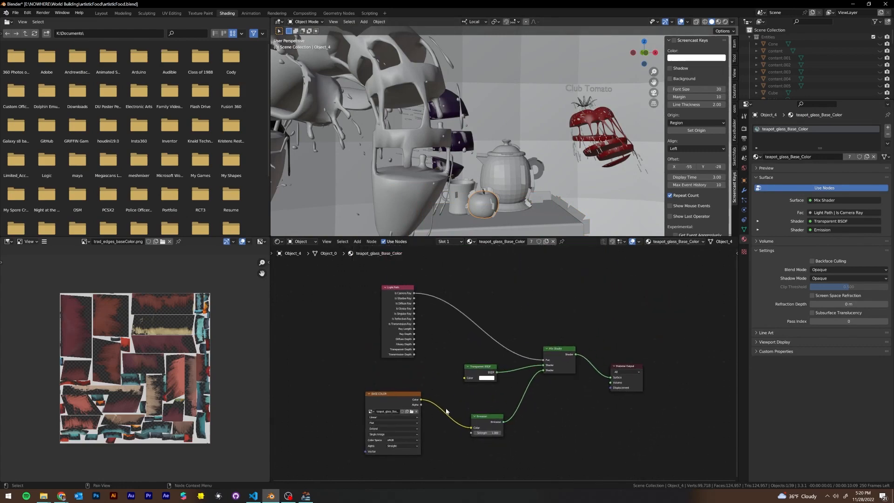
left_click_drag(667, 426, 450, 309)
left_click_drag(529, 352, 480, 349)
left_click_drag(681, 446, 622, 426)
left_click_drag(465, 429, 485, 457)
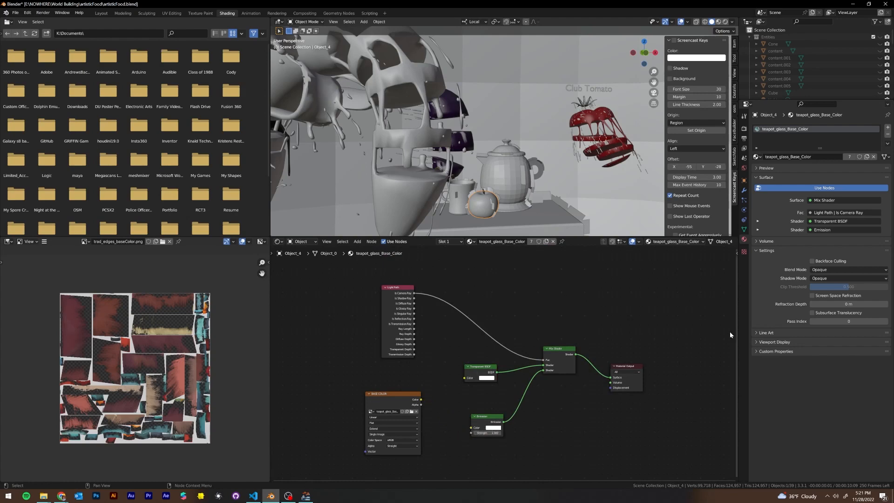
- Change the teapot_glass_Base_Color surface to a Background shader colored by BASE COLOR and show the viewport in Material Preview
left_click(824, 201)
left_click(796, 232)
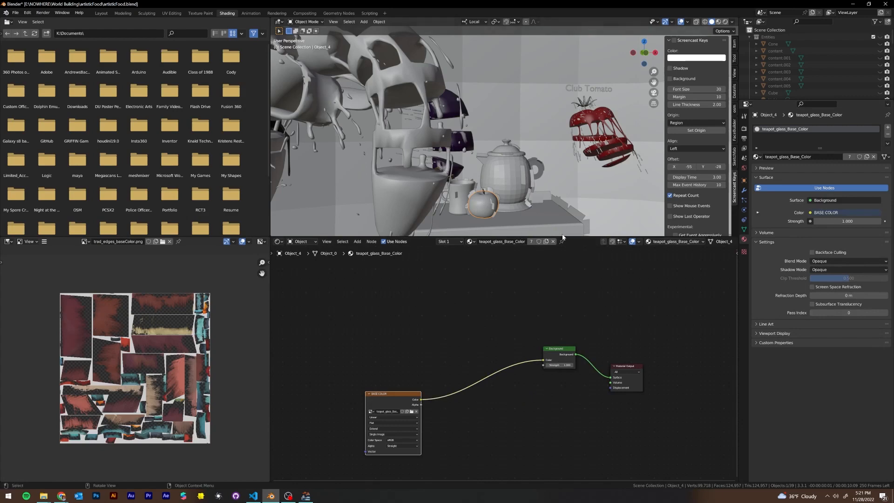
left_click(718, 22)
scroll(501, 208, "up", 3)
middle_click_drag(494, 190, 510, 140)
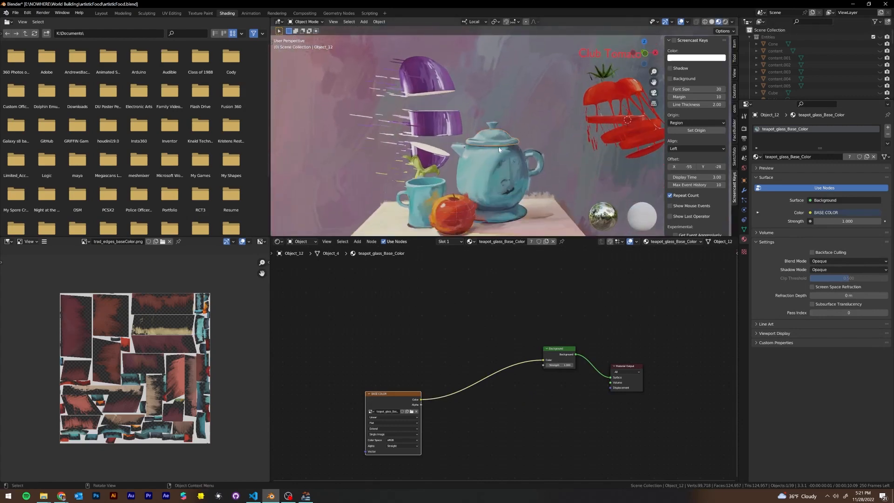
- Select the apple on the table and frame it close up in the viewport
middle_click_drag(515, 224, 465, 198)
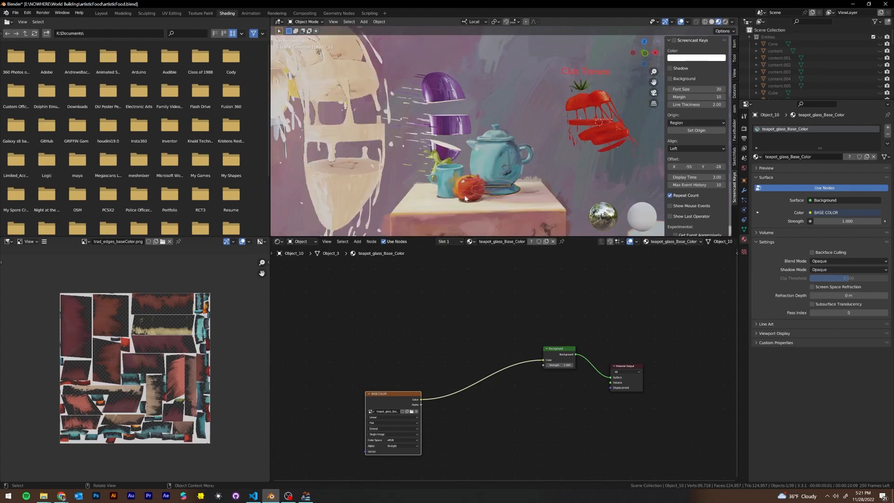
left_click(515, 213)
left_click(471, 190)
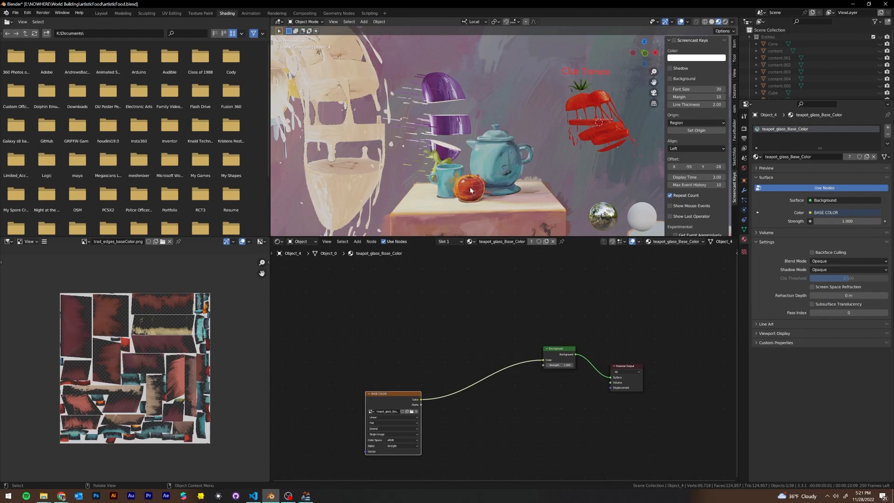
left_click(470, 187)
left_click(477, 186)
key("KP_Decimal")
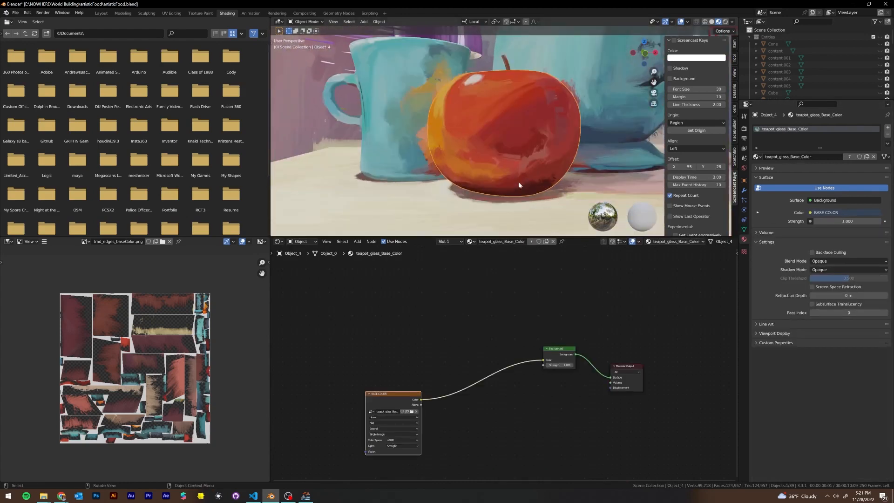
- Examine the apple's shading from above and compare its material with the teapot's
left_click(412, 304)
left_click(380, 408)
middle_click_drag(521, 120, 481, 143)
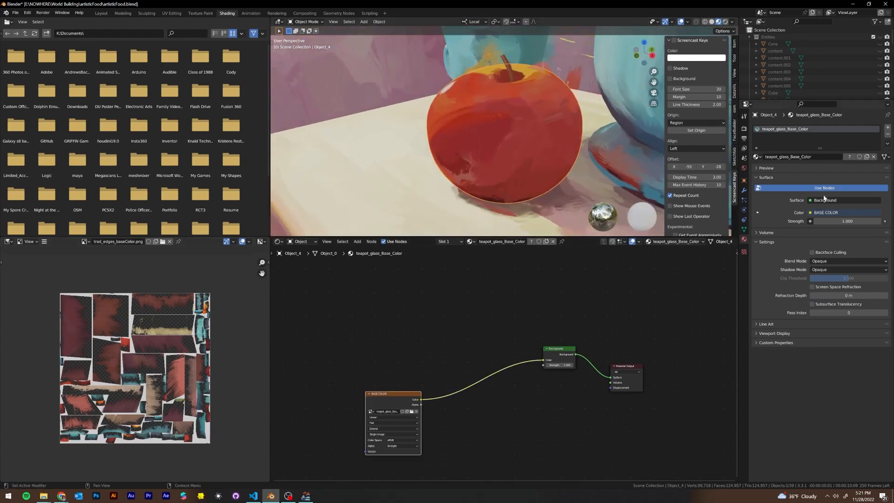
scroll(577, 150, "down", 5)
left_click(596, 111)
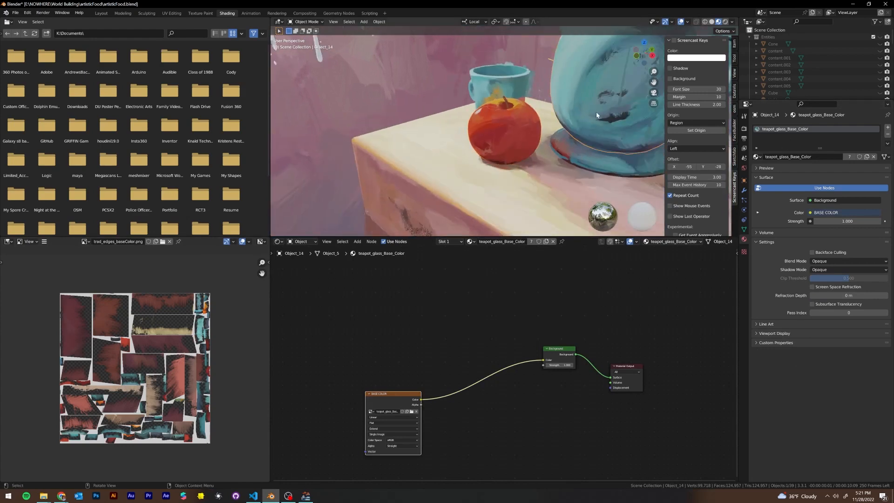
left_click(527, 139)
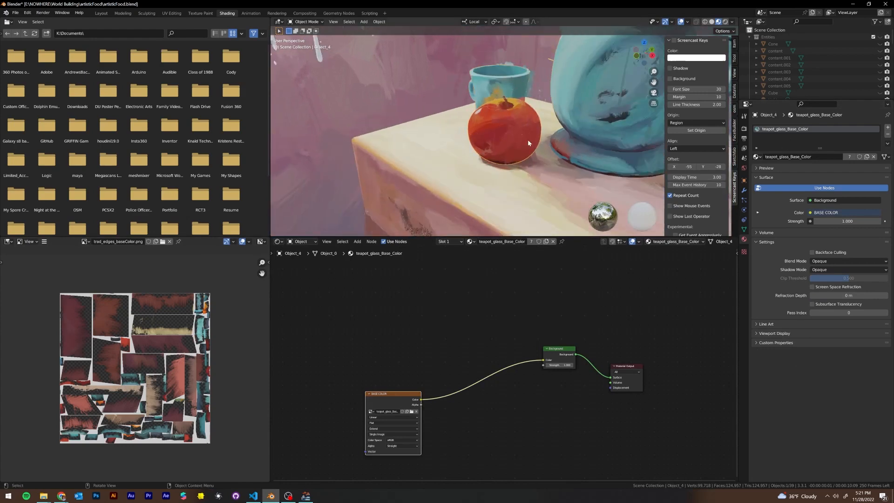
- Select the table and bring its table_Base_Color.002 shader nodes into view
left_click(544, 190)
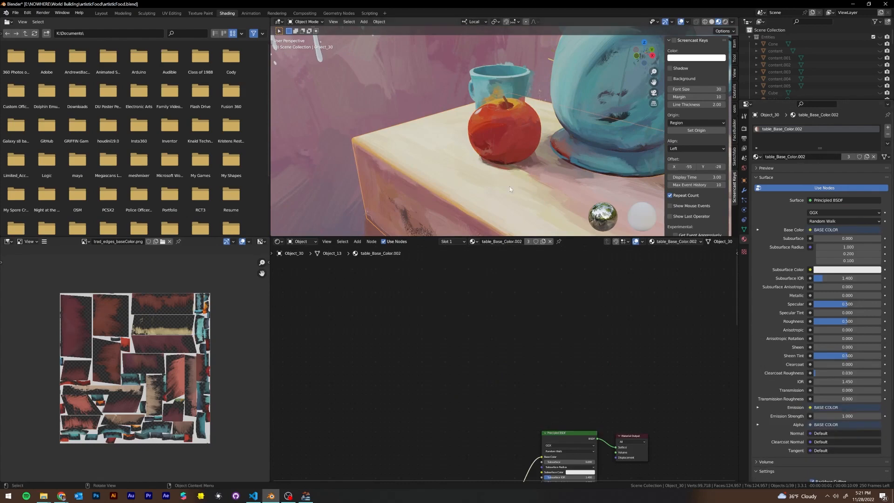
scroll(510, 189, "down", 3)
middle_click_drag(510, 189, 568, 161)
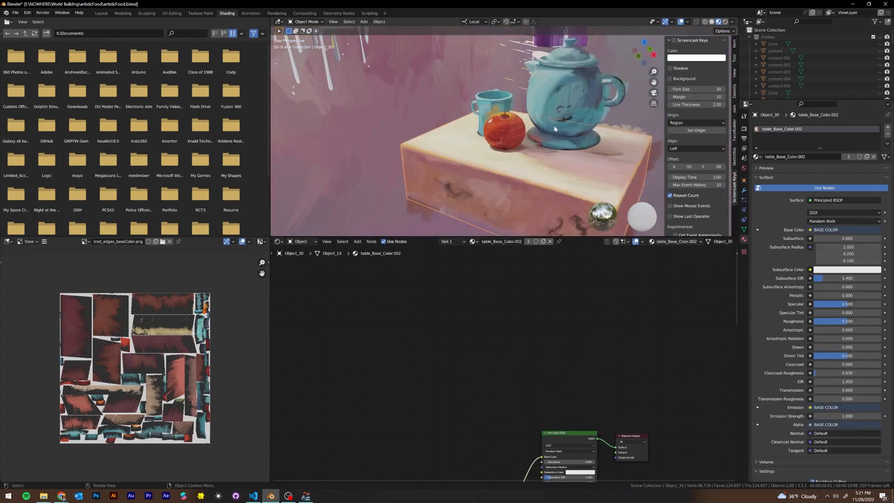
scroll(450, 421, "up", 2)
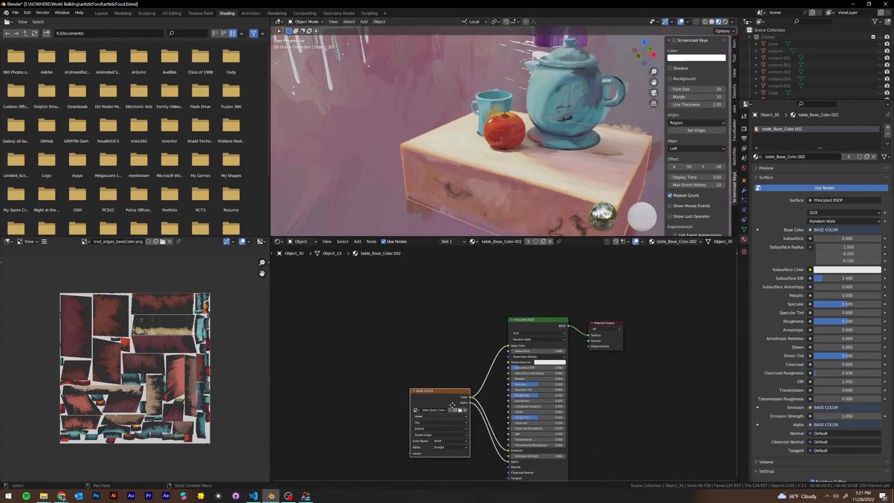
- Display the table_Base_Color.002_baseColor.png texture in the image editor, framed to show the whole image
middle_click_drag(450, 420, 445, 373)
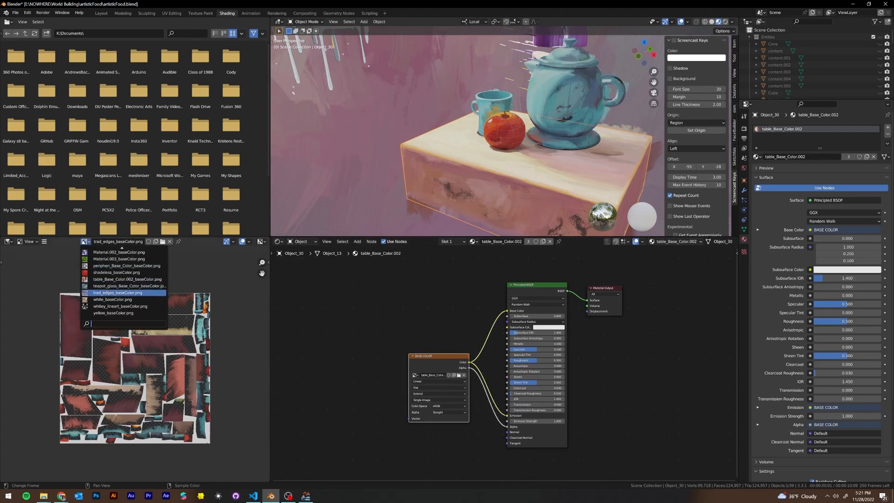
left_click(127, 286)
scroll(138, 391, "down", 4)
scroll(140, 398, "up", 2)
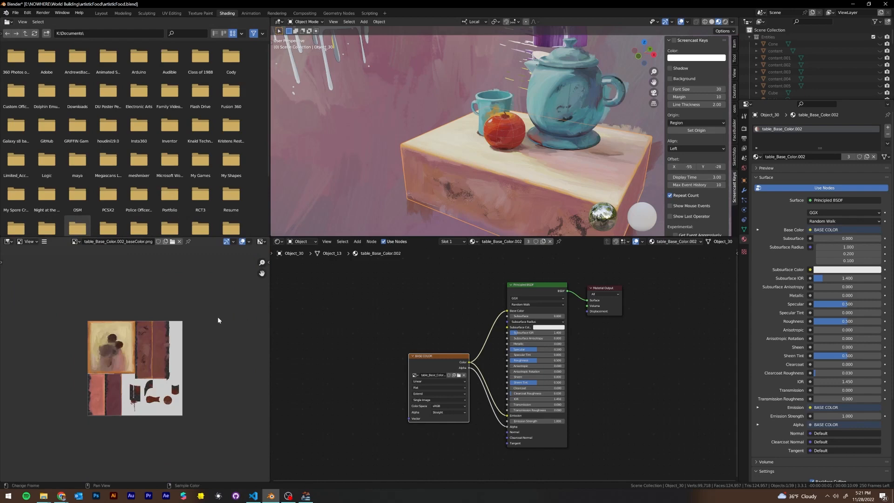
scroll(176, 314, "up", 1)
left_click(75, 241)
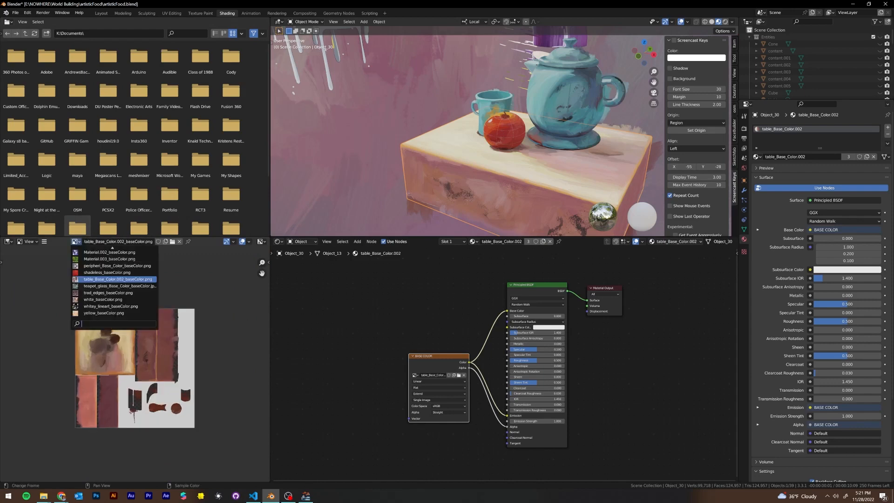
scroll(155, 341, "up", 3)
scroll(156, 340, "down", 2)
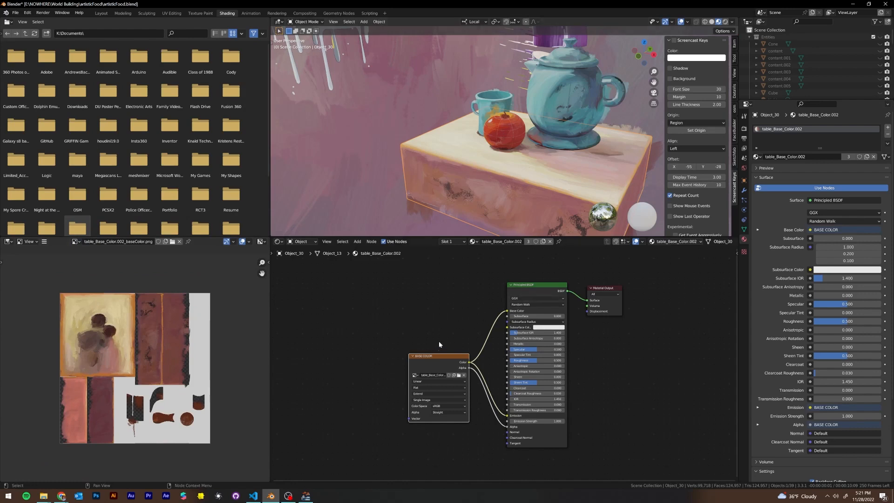
- Move the table's BASE COLOR node away from the Principled BSDF and set the shader's Emission Strength to 0.1
left_click_drag(438, 356, 389, 328)
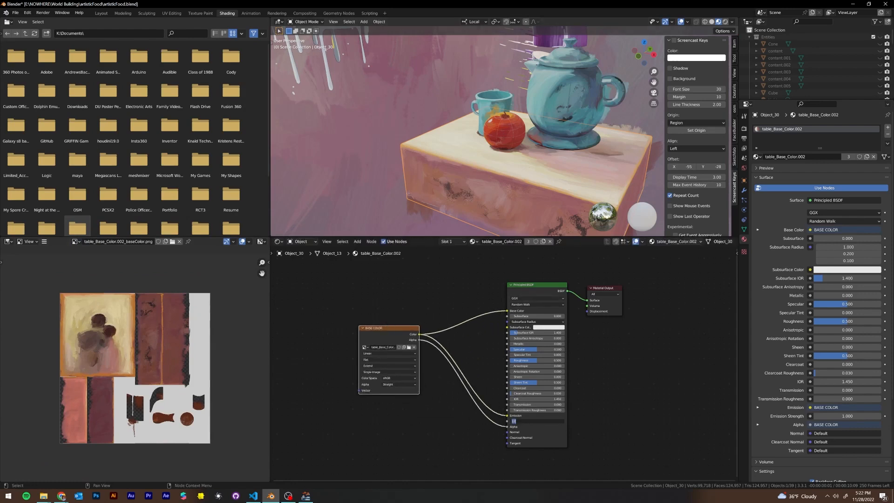
type("0.1")
key("Return")
scroll(516, 200, "down", 2)
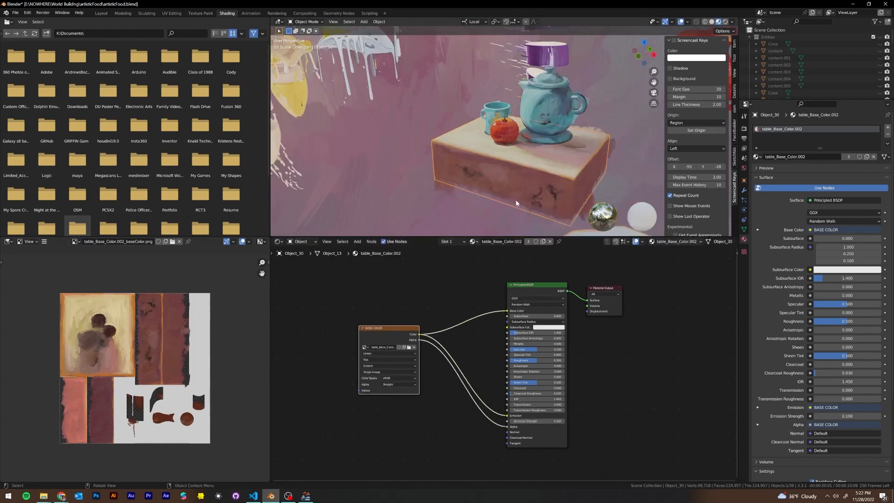
- Select the eggplant and set the Emission Strength of its Material.002 shader to 0.1
middle_click_drag(515, 199, 519, 146)
middle_click_drag(386, 122, 384, 175, "shift")
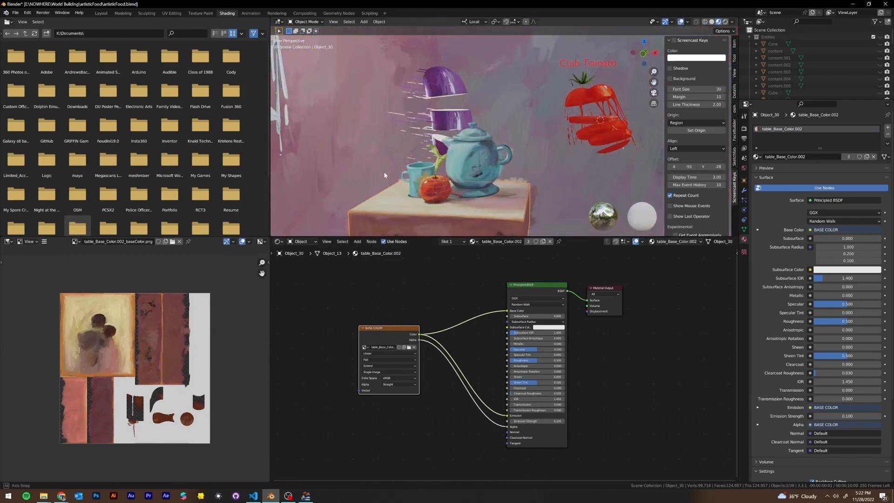
left_click(447, 116)
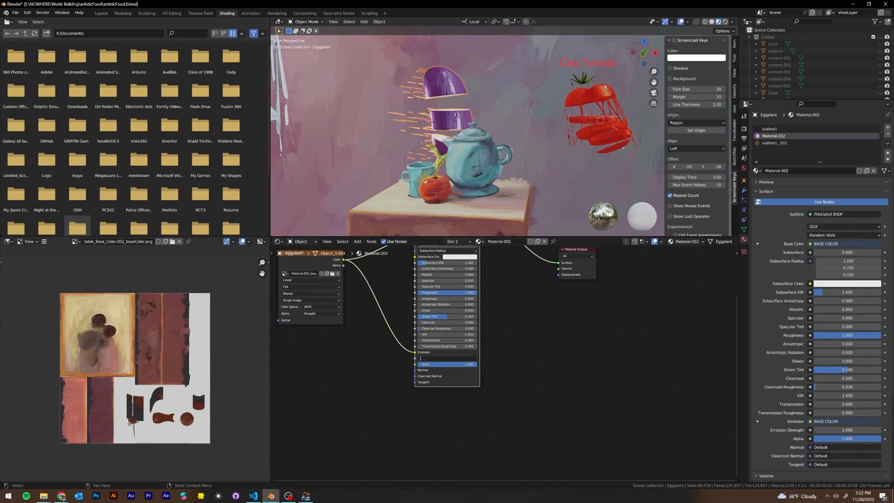
key("Return")
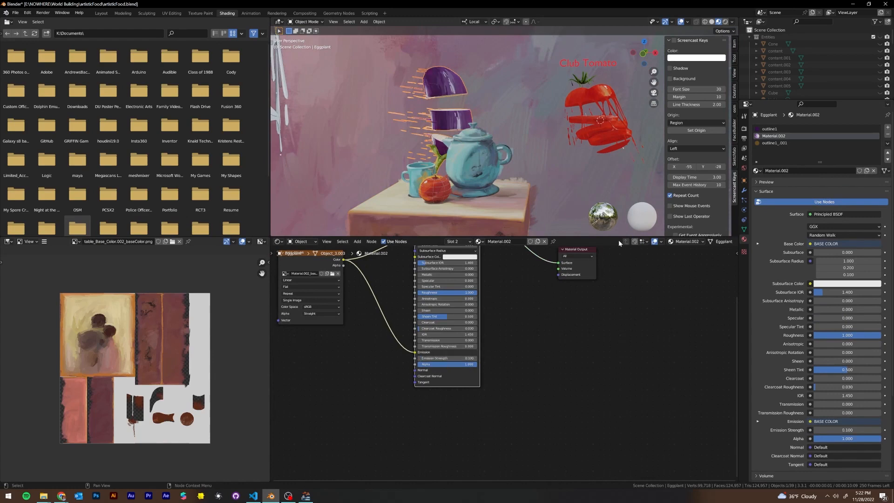
- Enlarge the 3D viewport and examine the materials of the Club Tomato text and the eggs
left_click_drag(599, 237, 599, 311)
scroll(441, 222, "down", 4)
middle_click_drag(440, 223, 559, 213)
left_click(641, 166)
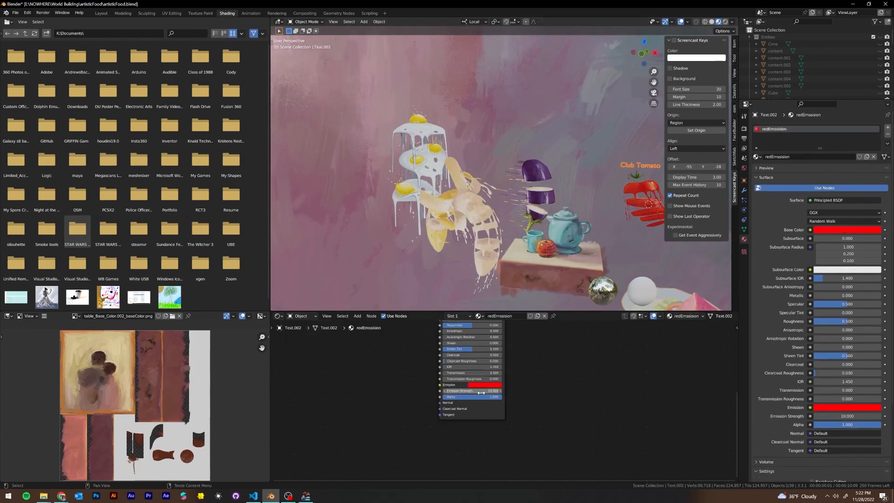
left_click(441, 138)
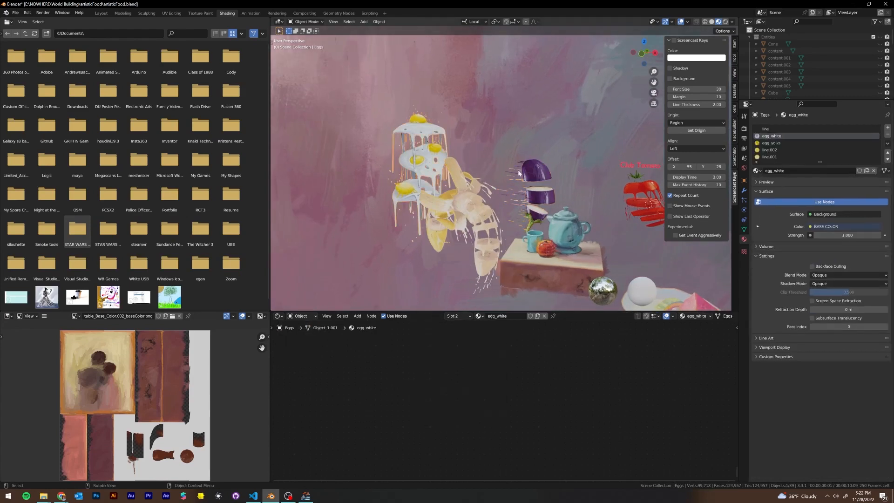
scroll(559, 177, "down", 3)
scroll(579, 187, "up", 4)
middle_click_drag(580, 245, 436, 185, "shift")
scroll(521, 203, "down", 3)
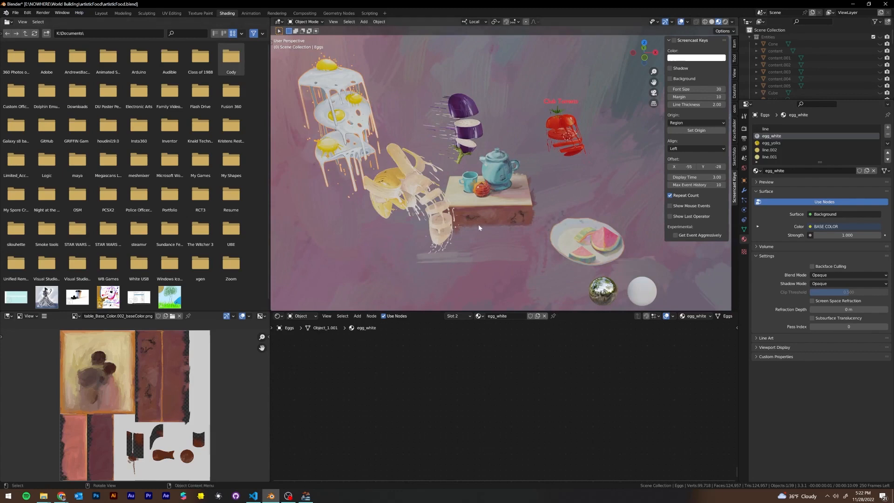
- Compare the materials of the table and the teapot, and examine the food arrangement from several sides
left_click(489, 220)
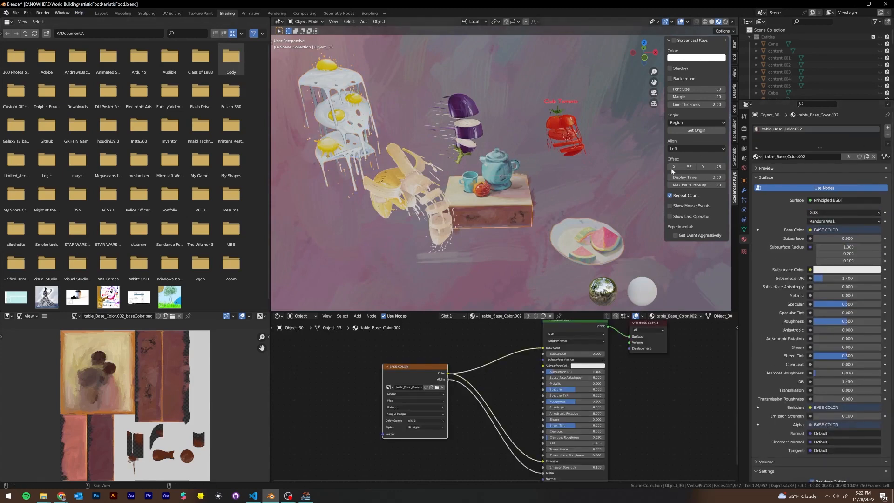
left_click(509, 178)
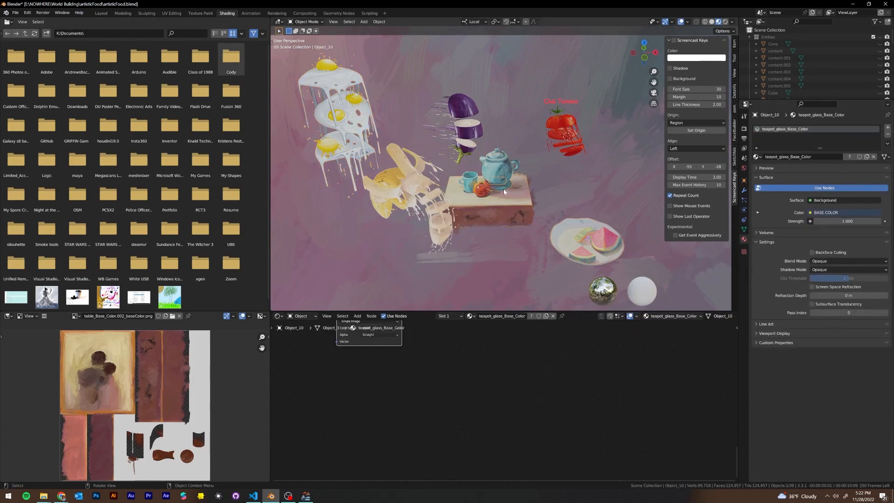
left_click(483, 188)
left_click(484, 186)
left_click(485, 187)
left_click(487, 188)
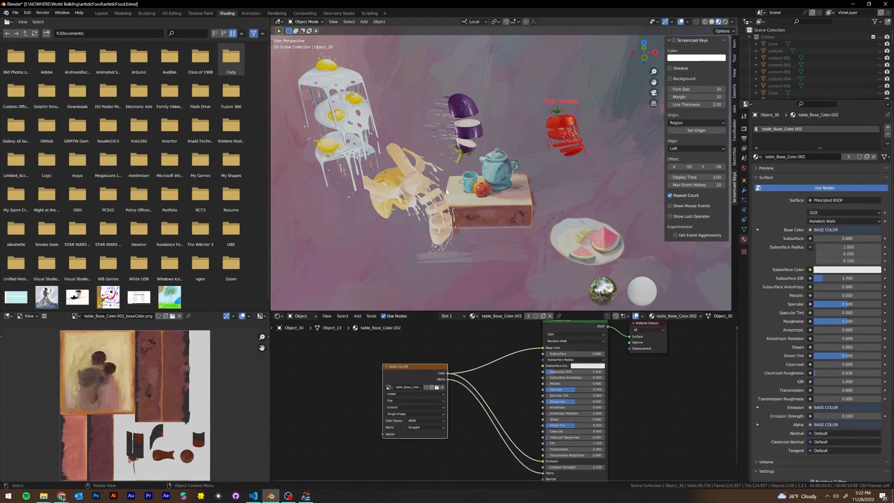
middle_click_drag(446, 191, 401, 222)
middle_click_drag(601, 177, 501, 152)
scroll(450, 152, "down", 4)
scroll(410, 149, "up", 4)
middle_click_drag(410, 149, 476, 151)
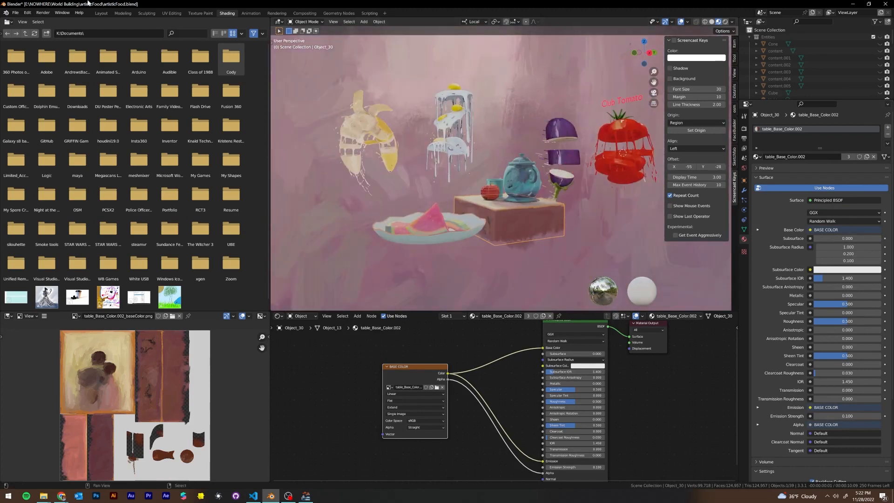
- Switch to the Layout workspace and frame the whole food arrangement in the viewport
left_click(98, 13)
middle_click_drag(418, 108, 422, 108)
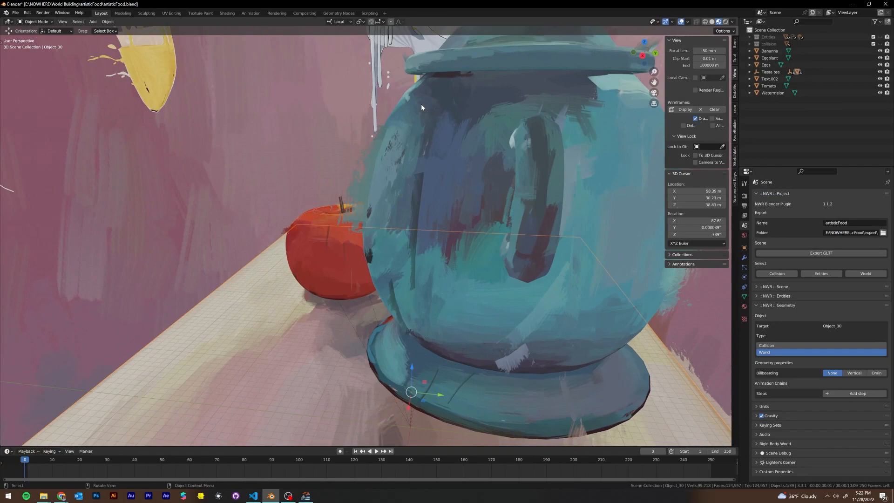
scroll(409, 140, "down", 8)
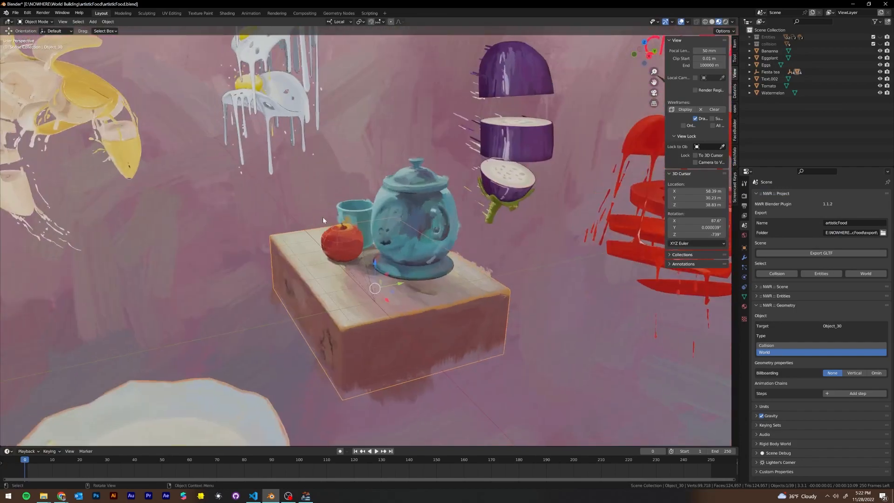
middle_click_drag(336, 203, 380, 244)
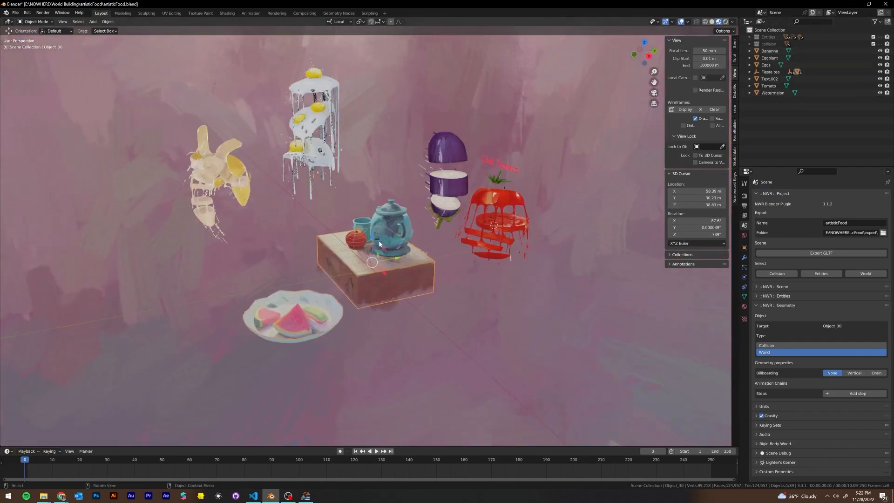
middle_click_drag(289, 251, 382, 233)
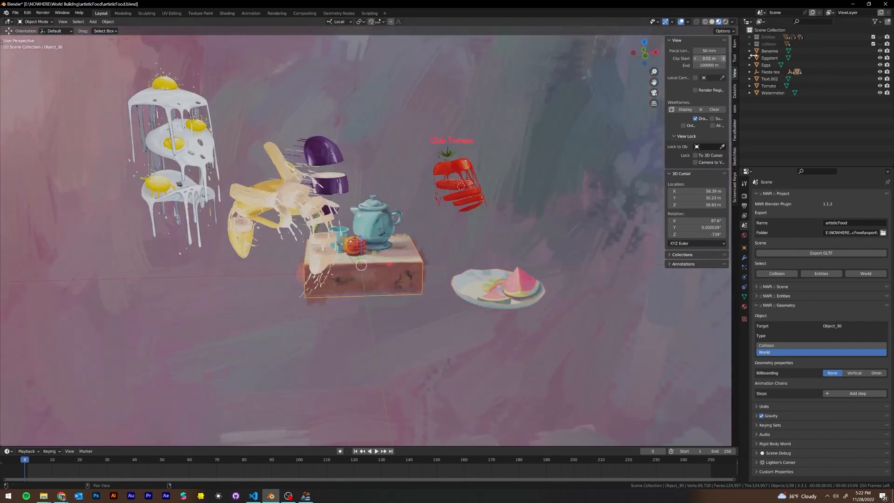
- Make the collision and Entities collections visible again and select every object in the scene
left_click(880, 44)
middle_click_drag(479, 70, 491, 131)
left_click(880, 37)
key("a")
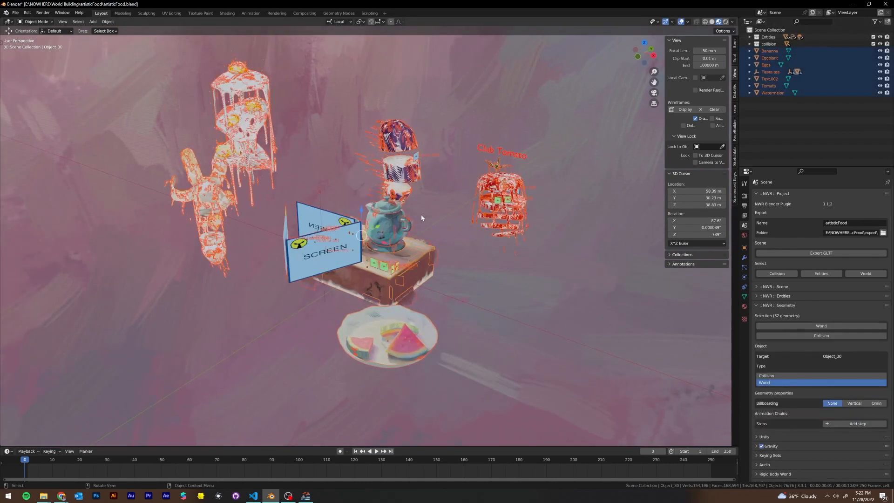
mouse_move(421, 214)
middle_mouse_down()
mouse_move(454, 204)
mouse_move(426, 199)
middle_mouse_up()
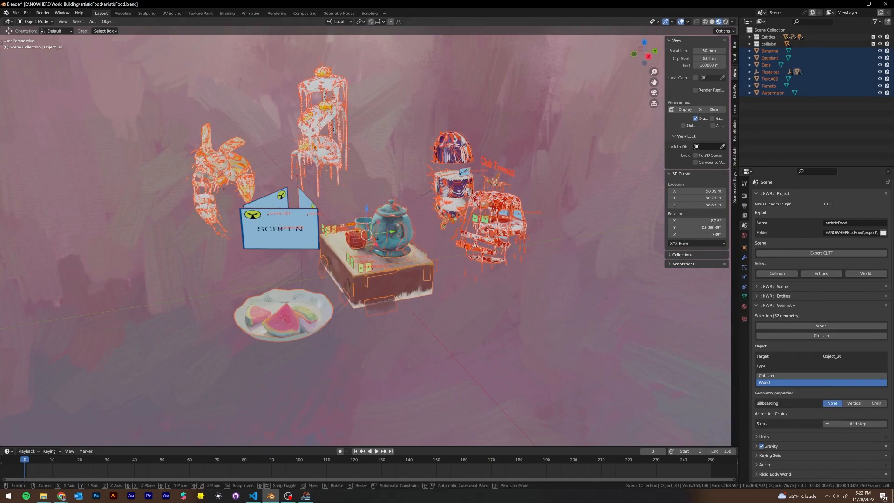
key("s")
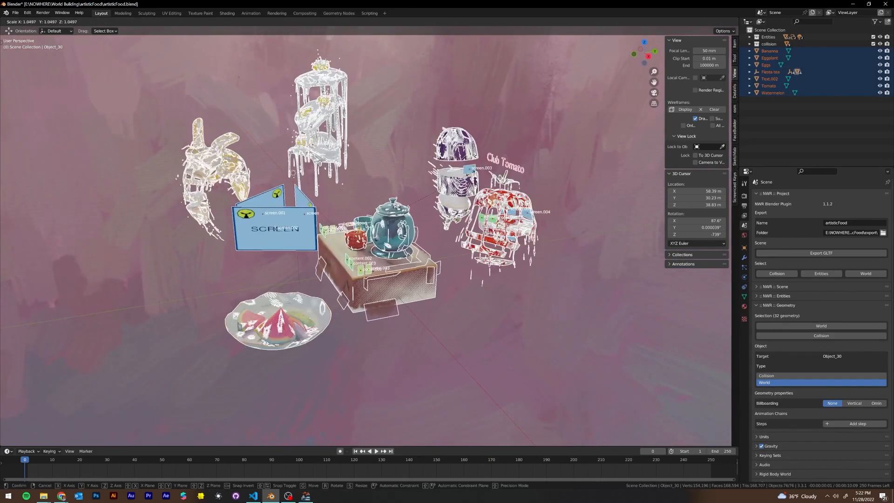
type("3")
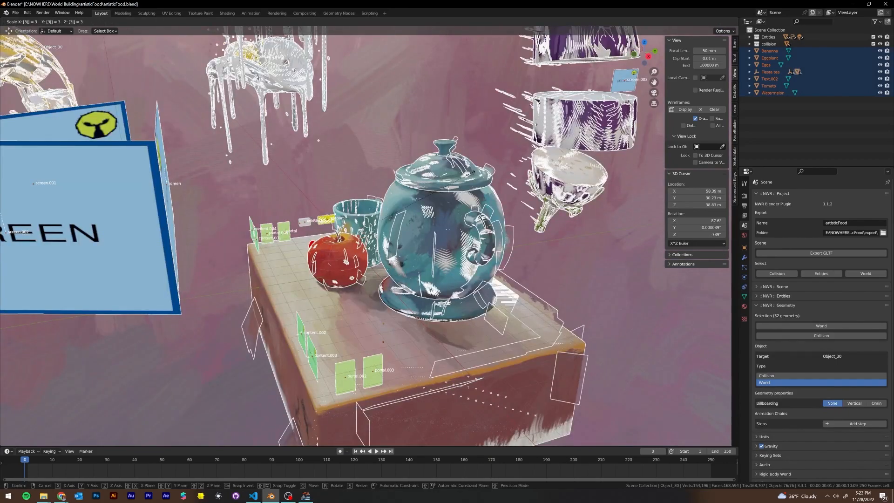
key("Escape")
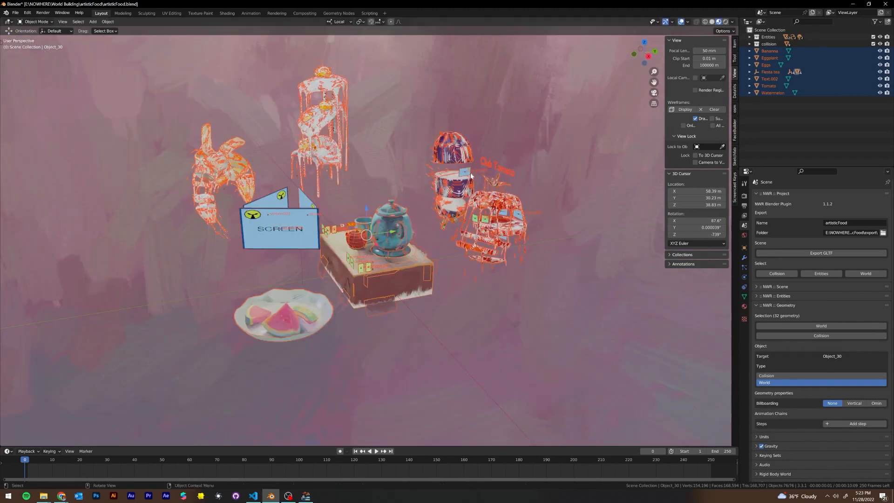
- Try to remove the red cone in front of the cup from the selection, and reselect all objects
scroll(377, 233, "up", 8)
middle_click_drag(312, 247, 270, 277)
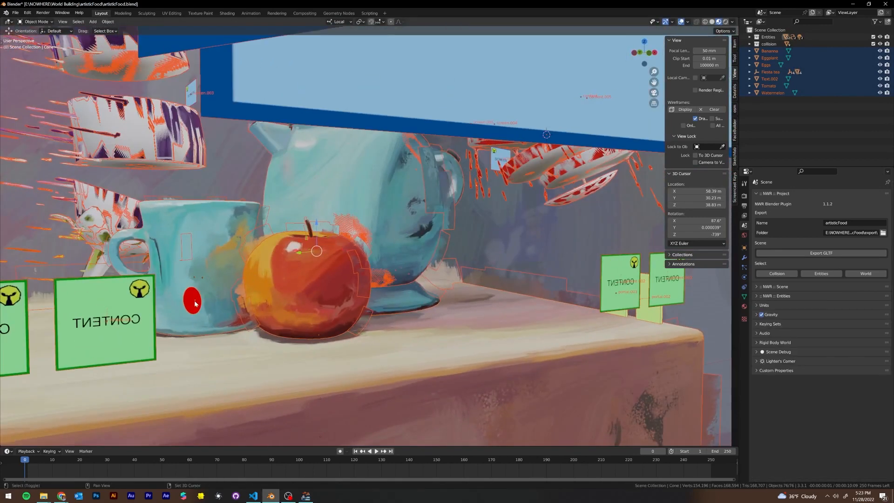
left_click(194, 301, "shift")
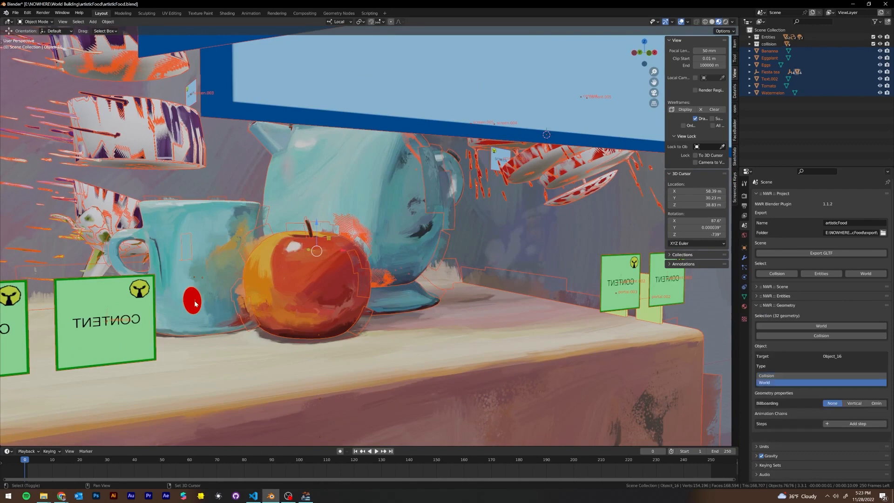
left_click(279, 295, "shift")
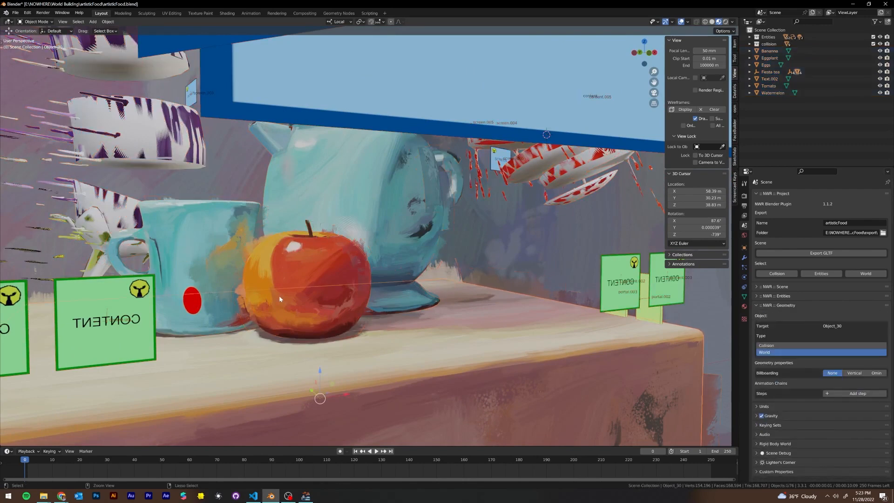
left_click(195, 299)
key("z")
key("Escape")
key("a")
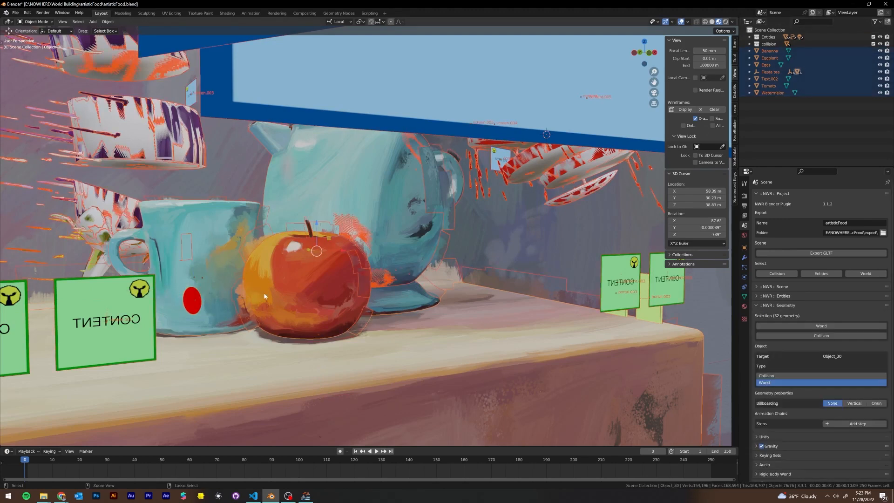
- Deselect only the red cone in front of the cup, keeping all other objects selected
left_click(191, 300, "shift")
left_click(191, 299, "shift")
left_click(196, 299, "shift")
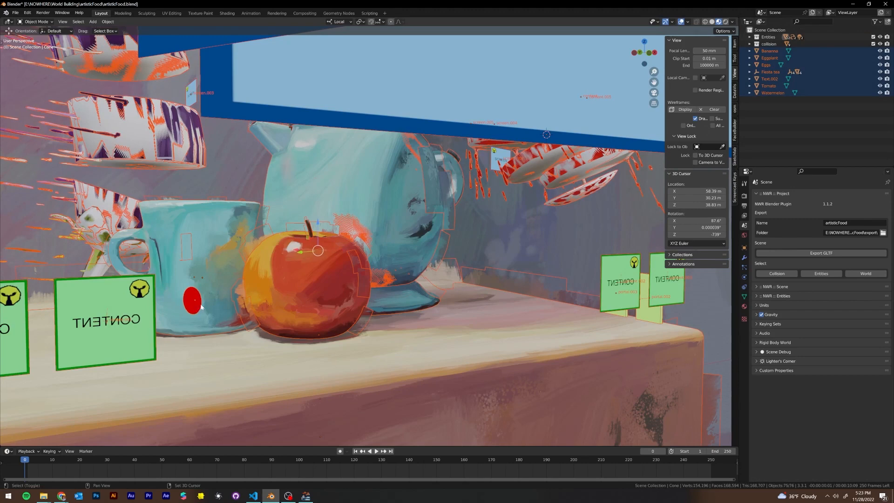
left_click(192, 293, "shift")
left_click_drag(195, 301, 206, 313, "ctrl")
middle_click_drag(243, 308, 245, 308)
key("ctrl+z")
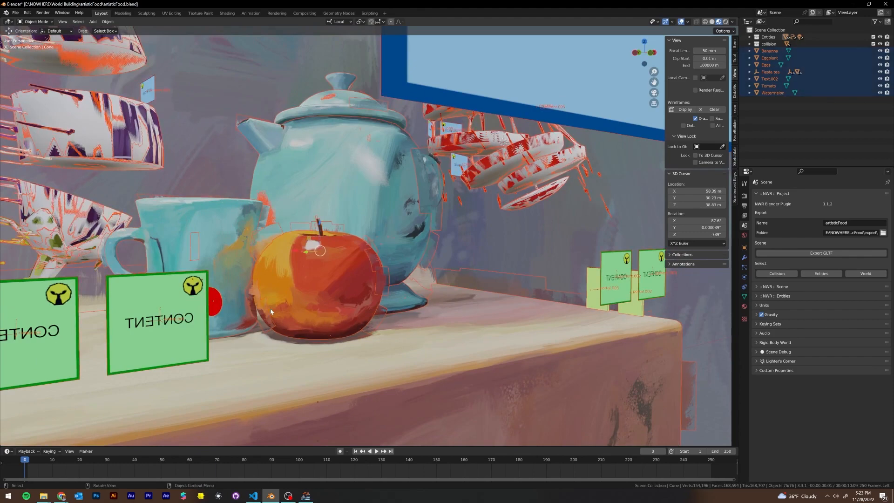
- Expand the Entities collection to check the Cone's selection state, and view the whole tabletop with its surrounding objects
scroll(414, 200, "down", 8)
scroll(414, 200, "up", 4)
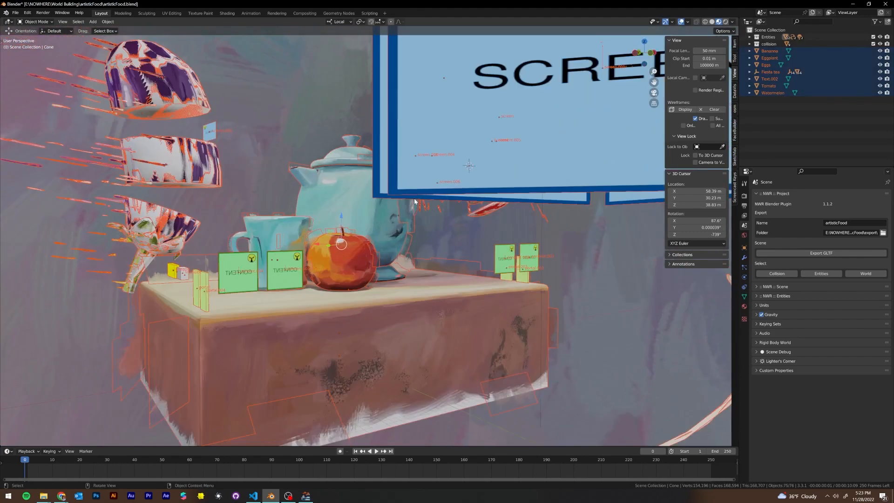
middle_click_drag(514, 166, 698, 52)
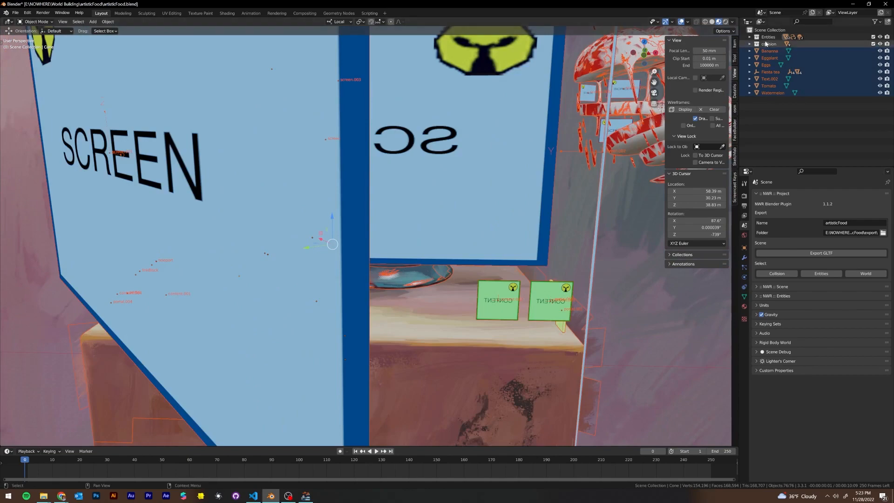
left_click(750, 37)
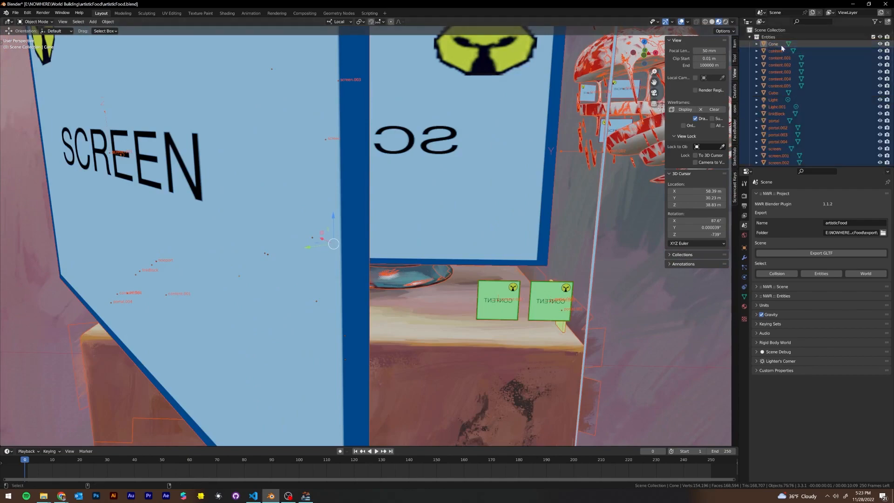
middle_click_drag(248, 247, 324, 243)
scroll(326, 241, "down", 2)
scroll(326, 244, "down", 1)
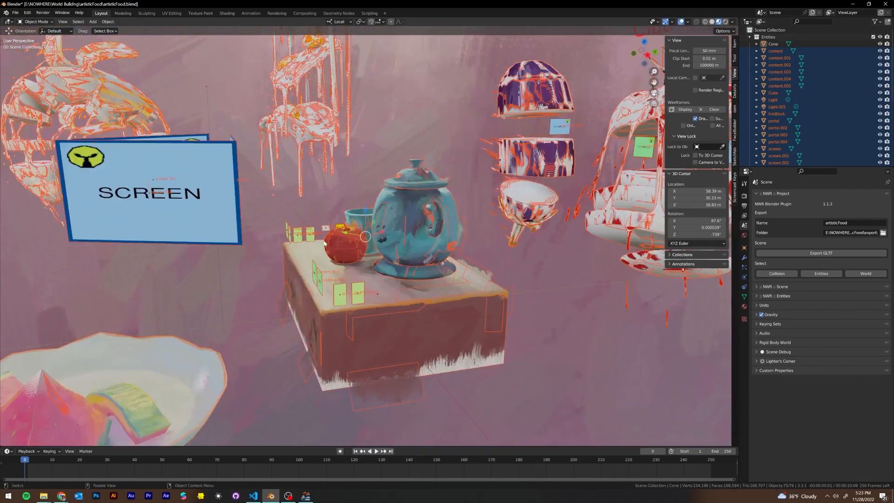
- Scale all selected objects uniformly by a factor of 3, leaving the deselected red cone out
type("s3")
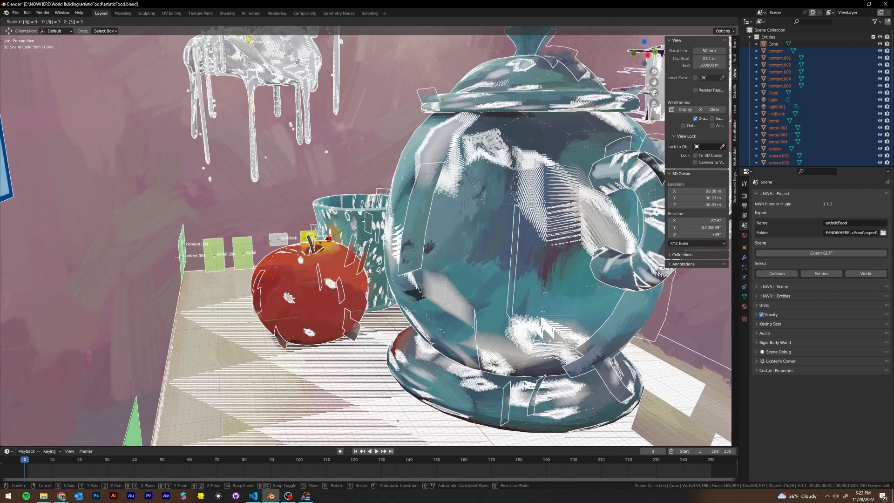
key("Return")
- Select the red cone and move it across the enlarged tabletop to the open area beside the cup and apple
middle_click_drag(320, 242, 311, 270)
left_click(301, 248)
left_click_drag(321, 219, 167, 255)
middle_click_drag(172, 255, 186, 236)
left_click_drag(196, 249, 225, 228)
left_click(225, 227)
middle_click_drag(225, 228, 391, 237)
left_click_drag(387, 235, 386, 294)
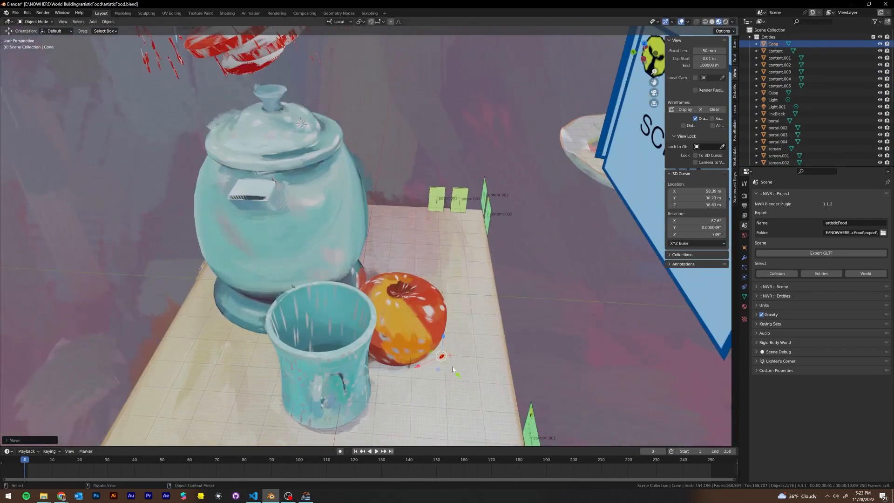
left_click_drag(456, 371, 447, 391)
- Rotate the red cone about its local Z axis and shift it slightly on the tabletop
middle_click_drag(447, 391, 401, 371)
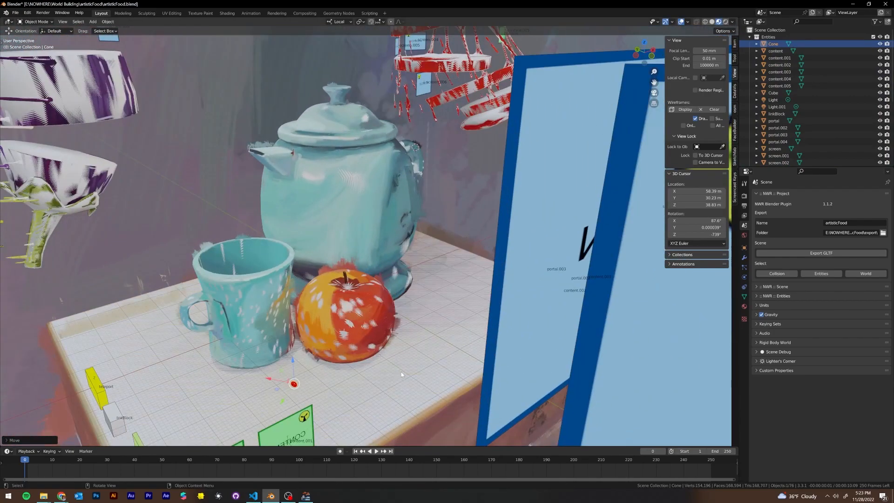
key("r")
key("z")
key("z")
left_click(359, 320)
middle_click_drag(359, 320, 430, 345)
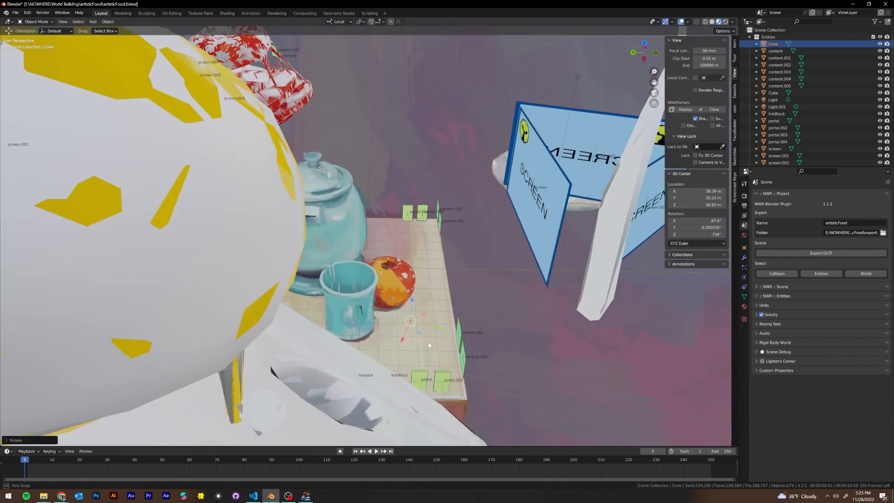
left_click_drag(437, 330, 447, 332)
- Save artisticFood.blend and set the timeline's start frame to 0
middle_click_drag(326, 321, 428, 309)
scroll(488, 302, "down", 5)
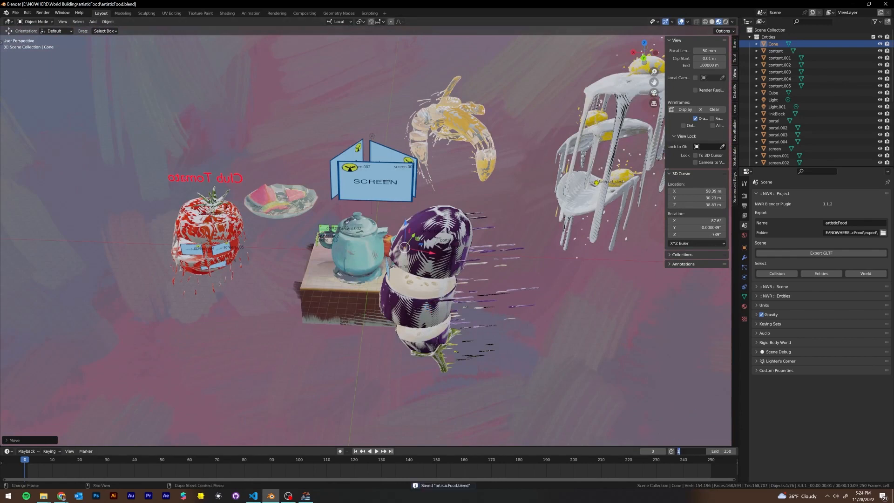
type("0")
key("Return")
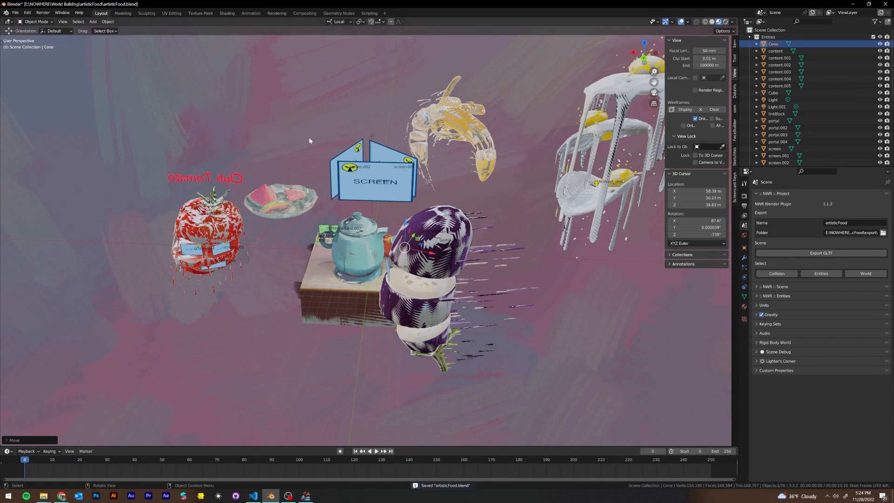
- Export the artisticFood scene as GLTF, then switch to NWR 3D and reload the scene
left_click(822, 252)
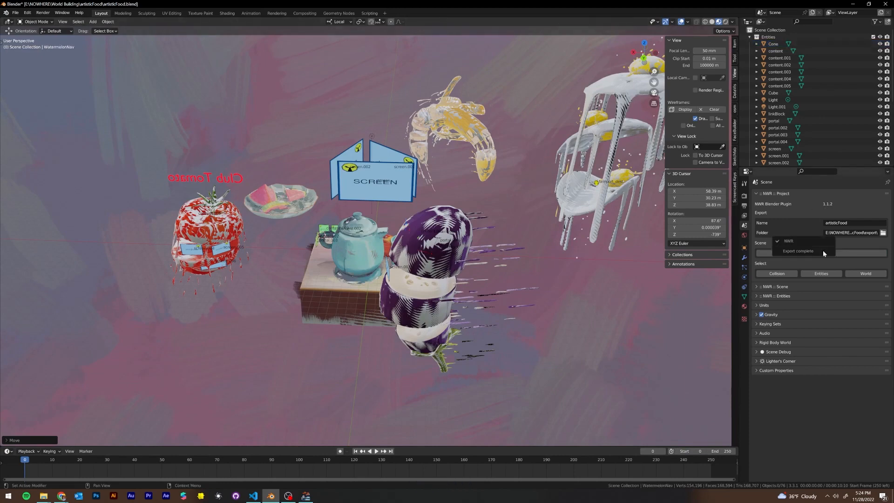
left_click(305, 495)
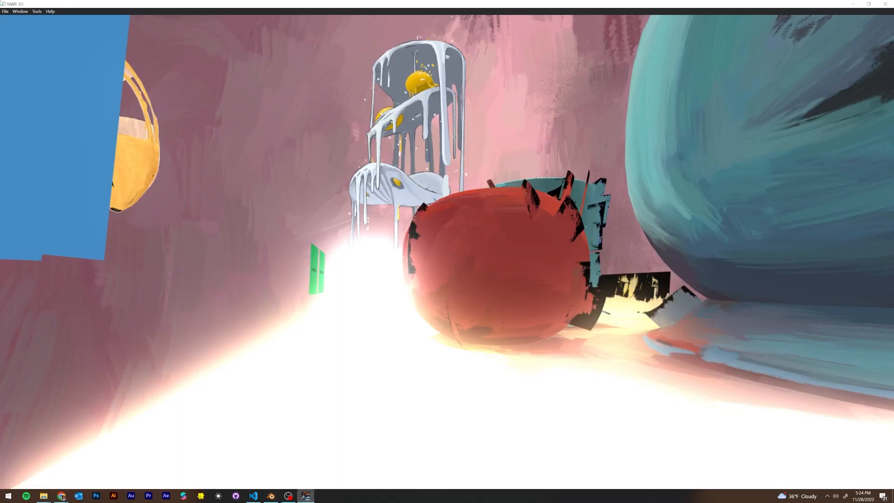
left_click(6, 11)
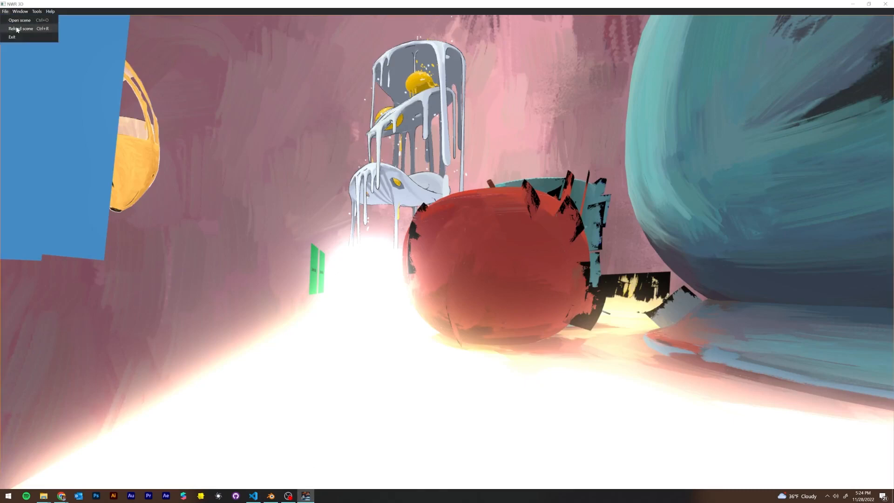
left_click(17, 30)
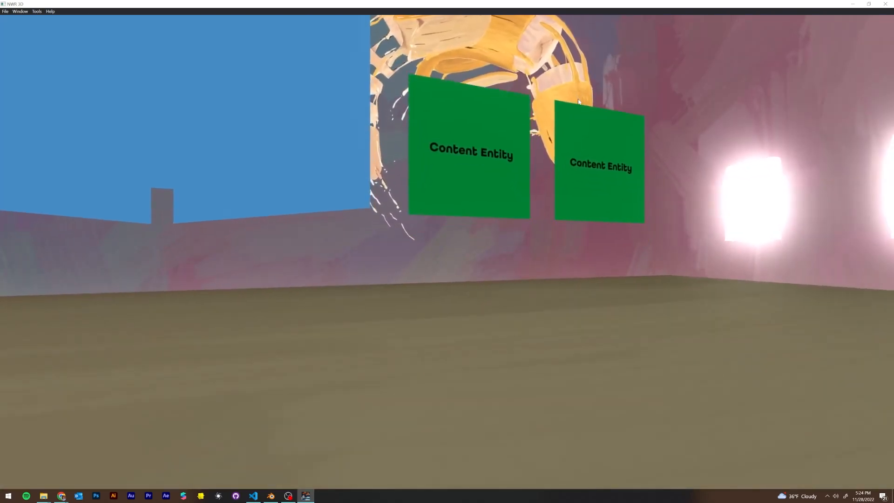
- Look around the reloaded scene, examining the content entities, teapot, Club Tomato and dripping egg tower at the new scale
left_click_drag(525, 75, 577, 206)
key("w")
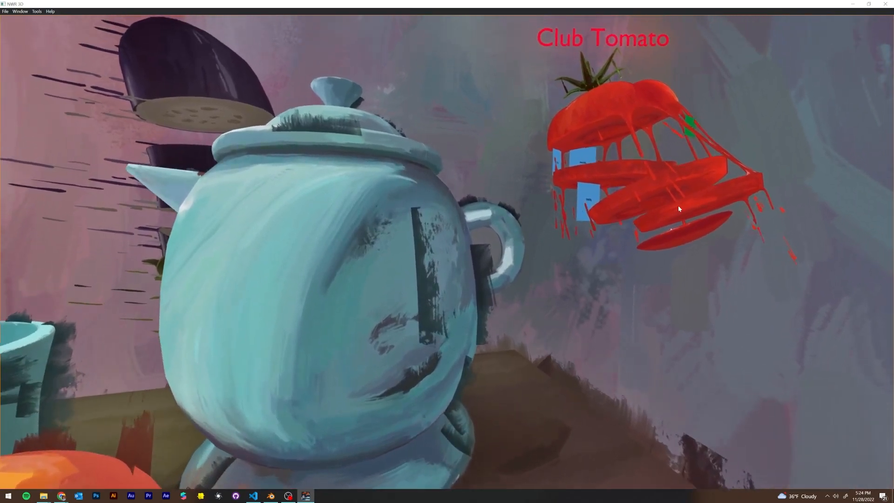
left_click_drag(678, 208, 140, 219)
left_click_drag(451, 228, 530, 264)
left_click_drag(327, 272, 652, 273)
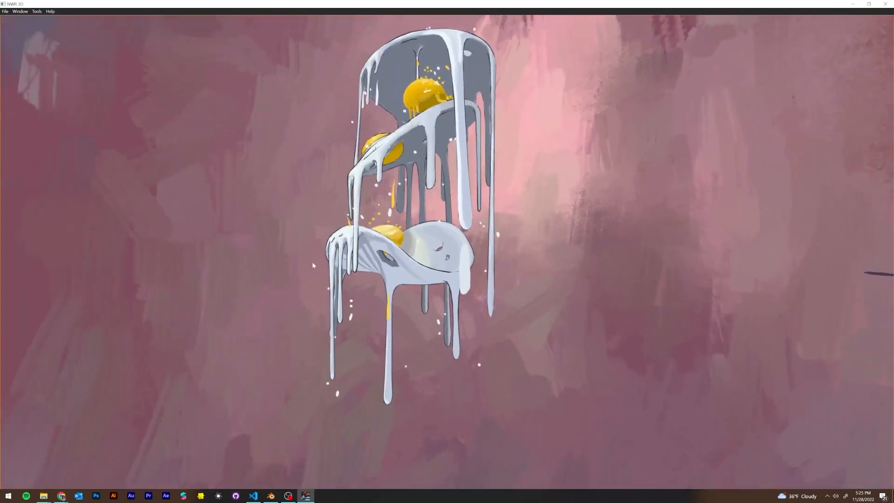
left_click_drag(312, 262, 605, 209)
mouse_move(173, 100)
left_mouse_down()
mouse_move(507, 160)
mouse_move(345, 184)
left_mouse_up()
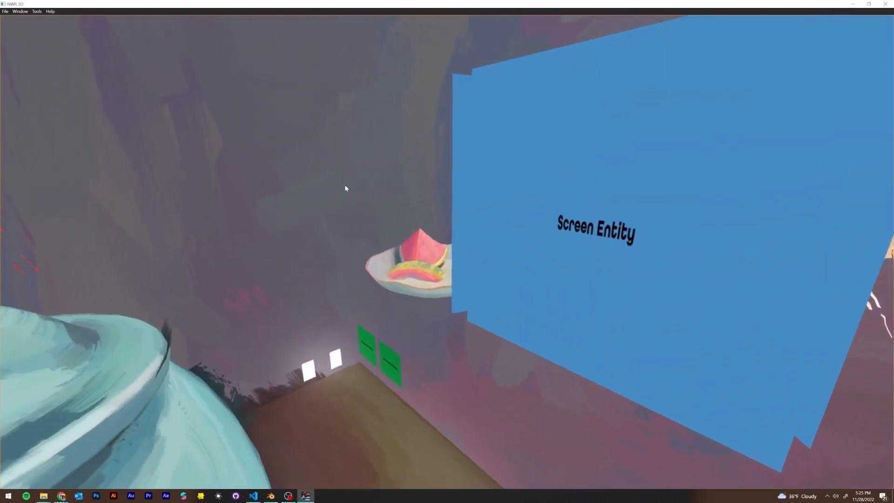
- Walk across the tabletop towards the glowing portals and examine their size against the content entities and tabletop
key("w")
key("w")
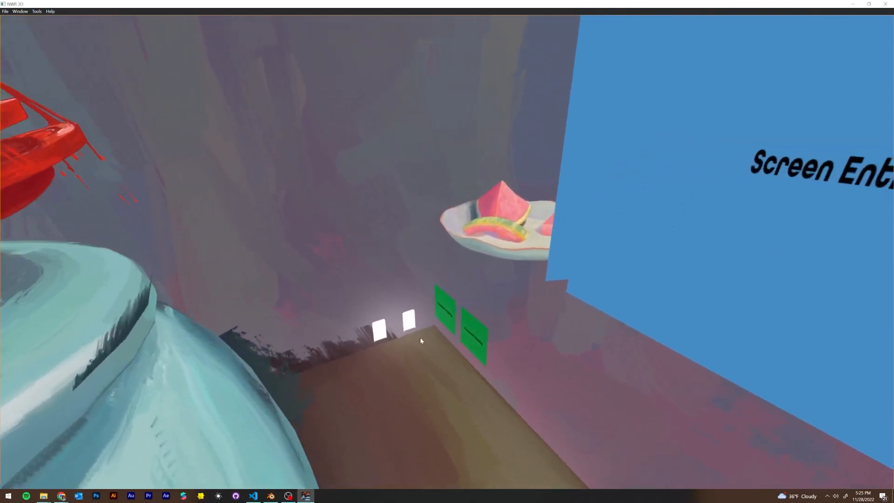
left_click_drag(529, 335, 231, 307)
key("w")
left_click_drag(501, 307, 701, 268)
key("w")
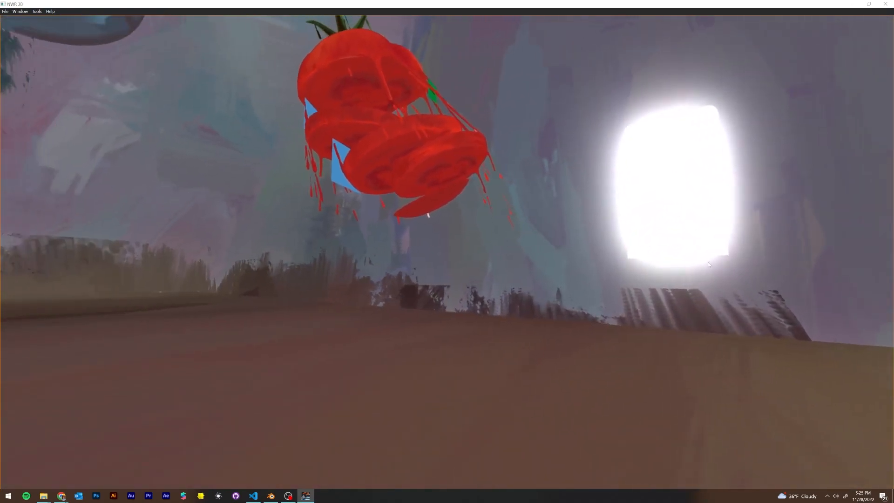
left_click_drag(427, 214, 372, 214)
left_click_drag(641, 236, 415, 233)
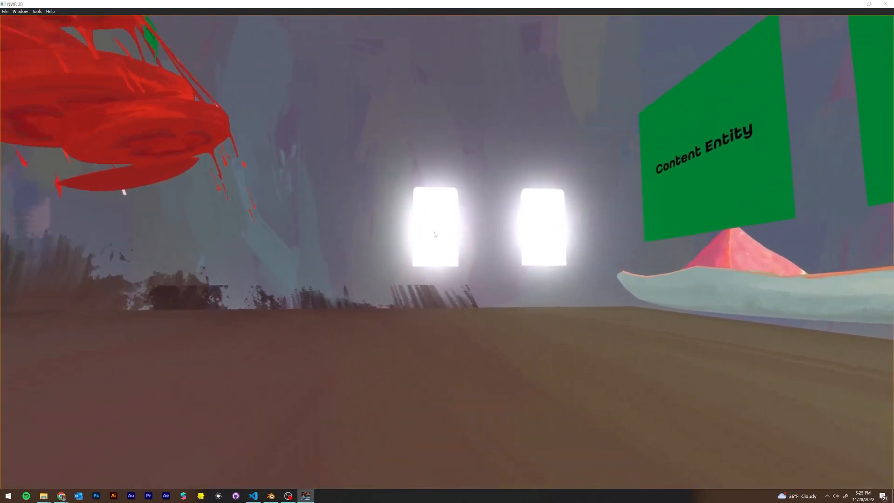
key("w")
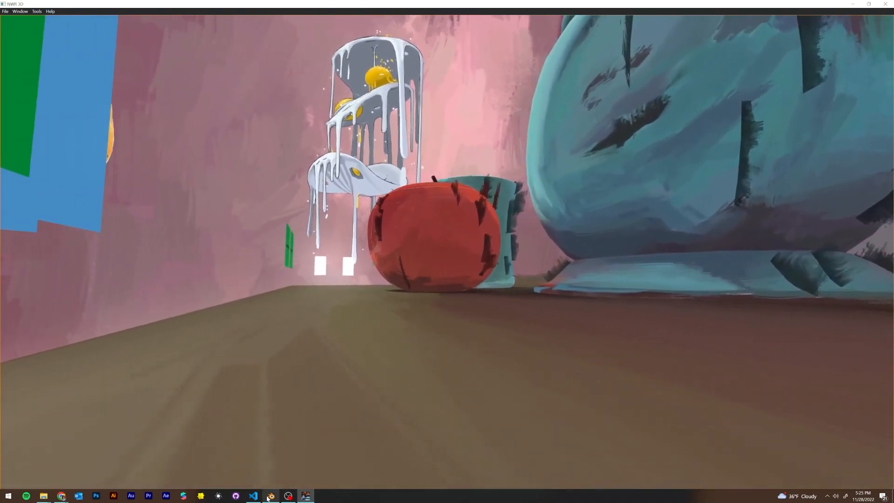
- Switch to Blender and select portal, portal.002, portal.003 and portal.004 together
left_click(271, 496)
scroll(827, 107, "down", 3)
left_click(773, 65)
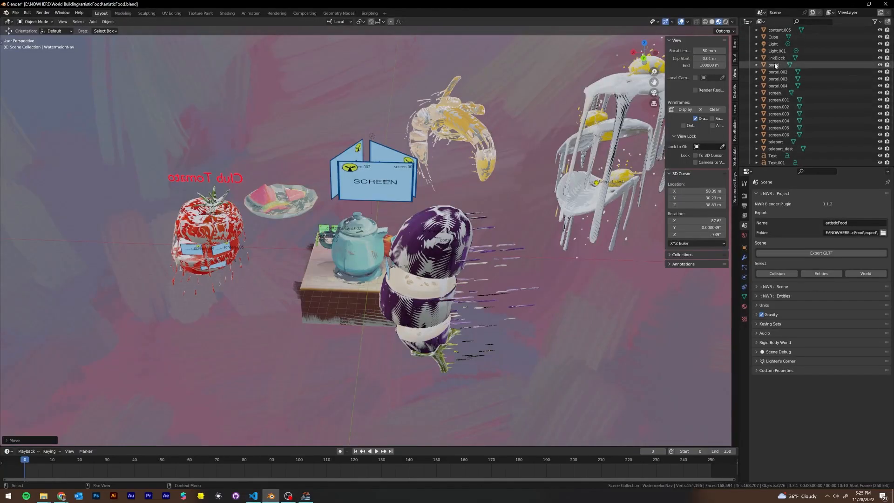
left_click(778, 86, "shift")
key("KP_Decimal")
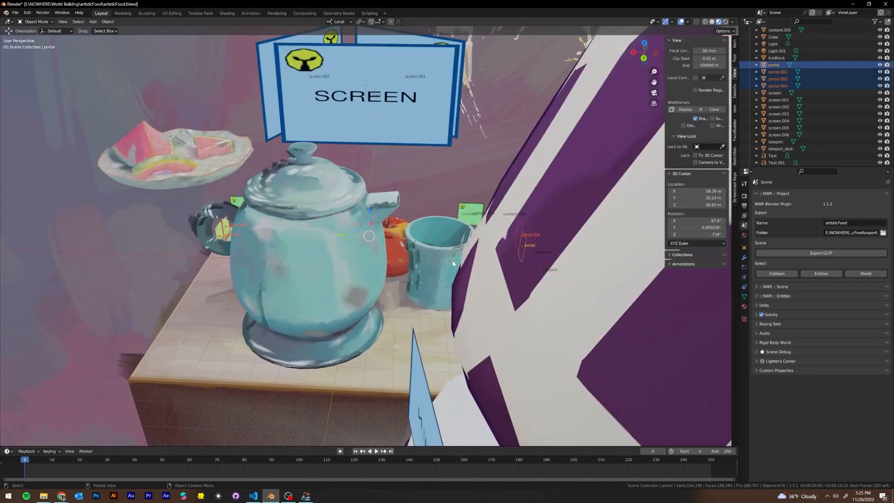
middle_click_drag(453, 263, 558, 248)
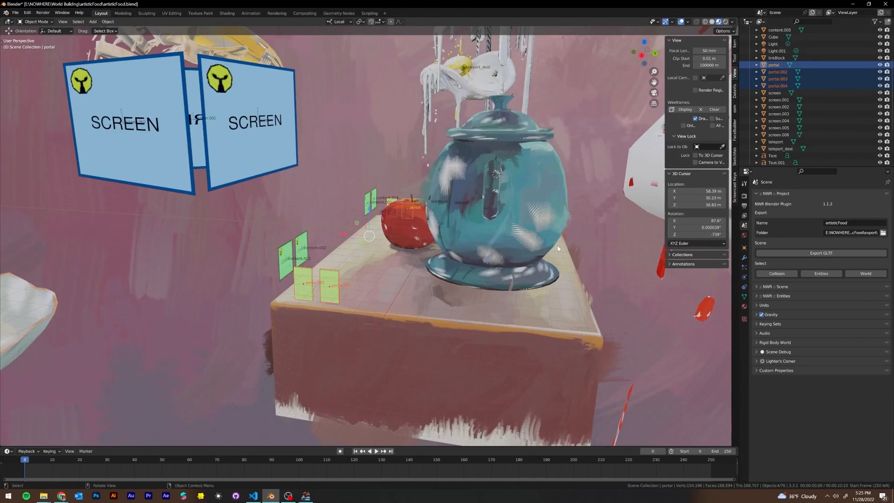
type("s")
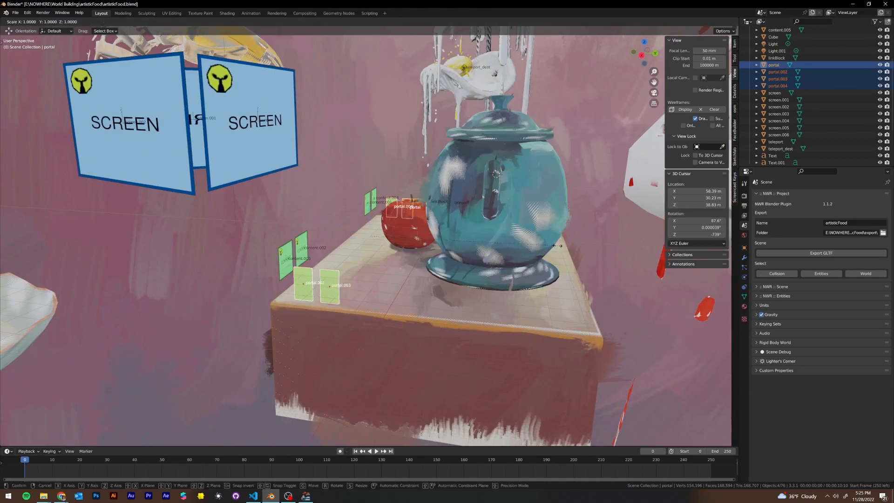
type("/13")
key("Escape")
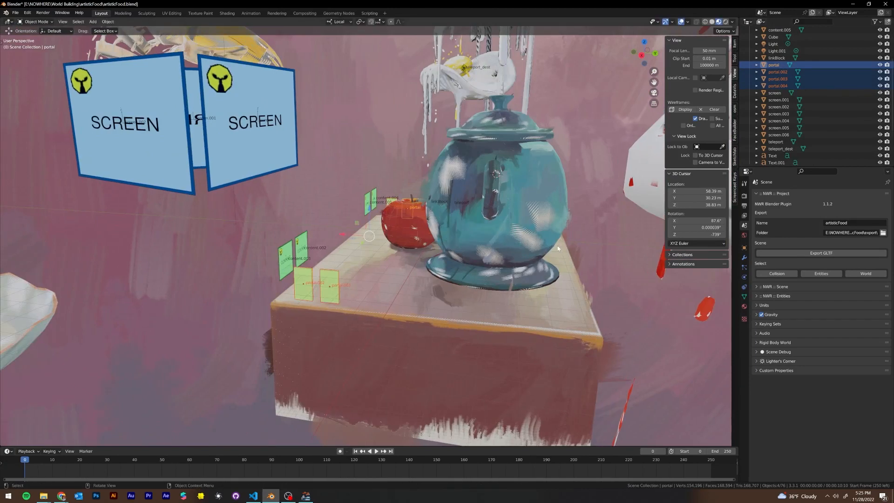
- Select portal.003 at the tabletop's near corner and try to scale it down to one third of its size
middle_click_drag(511, 288, 509, 292)
left_click(332, 289)
type("s")
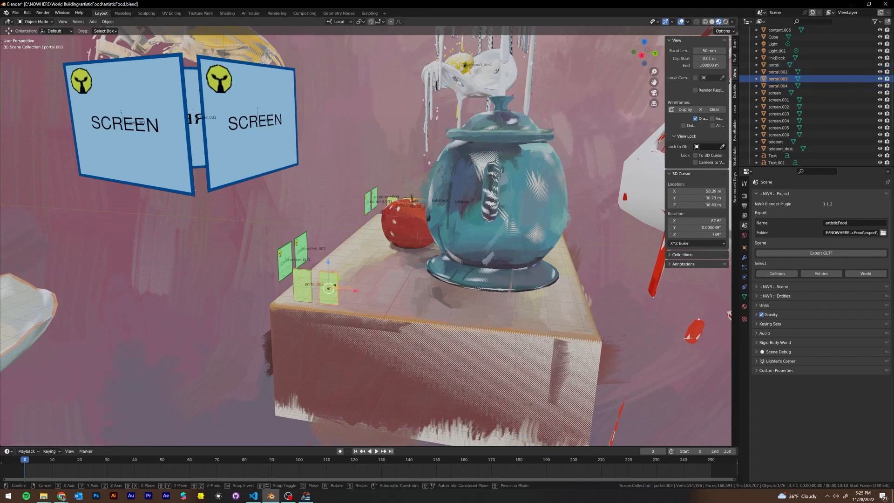
type("1/3")
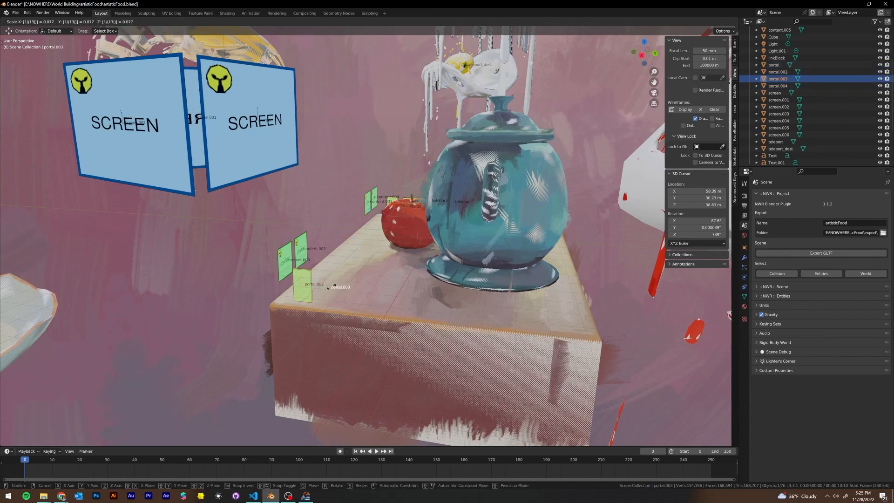
key("Escape")
middle_click_drag(383, 251, 395, 267)
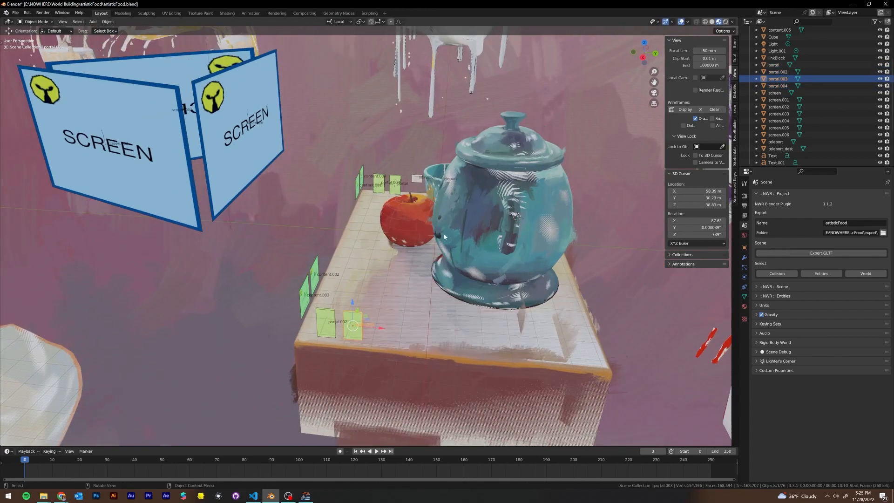
key("s")
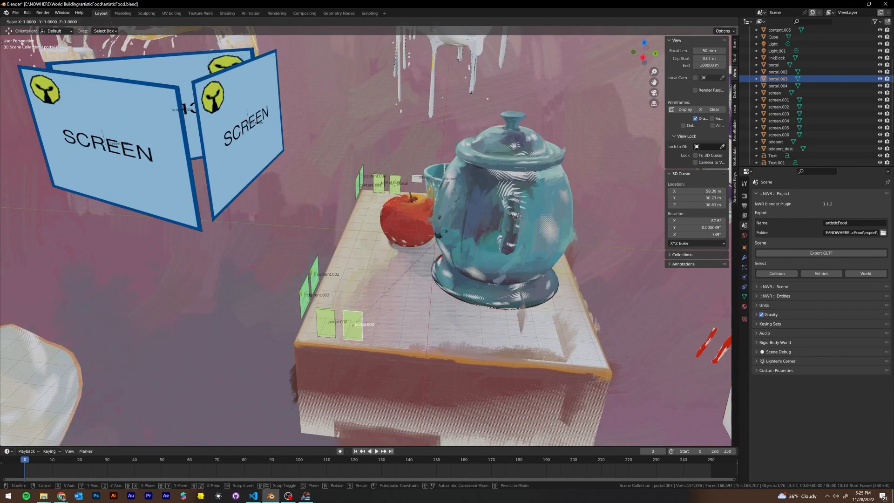
type(".3")
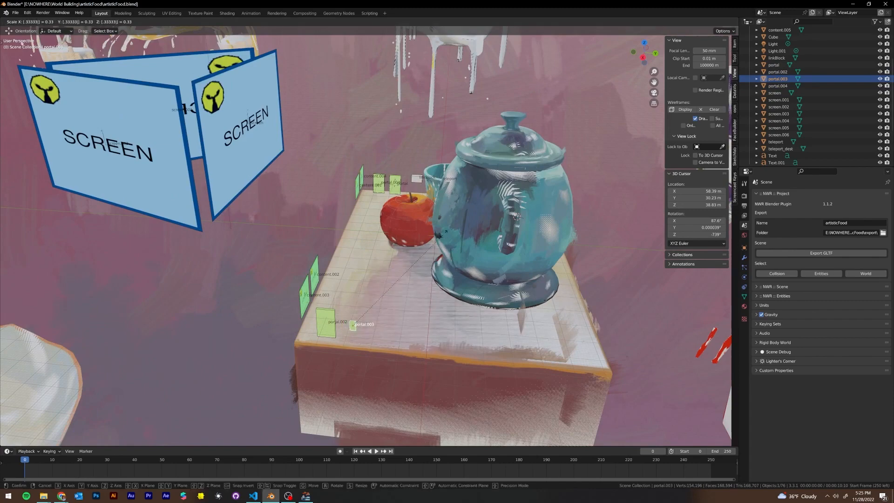
key("Return")
middle_click_drag(440, 236, 382, 287)
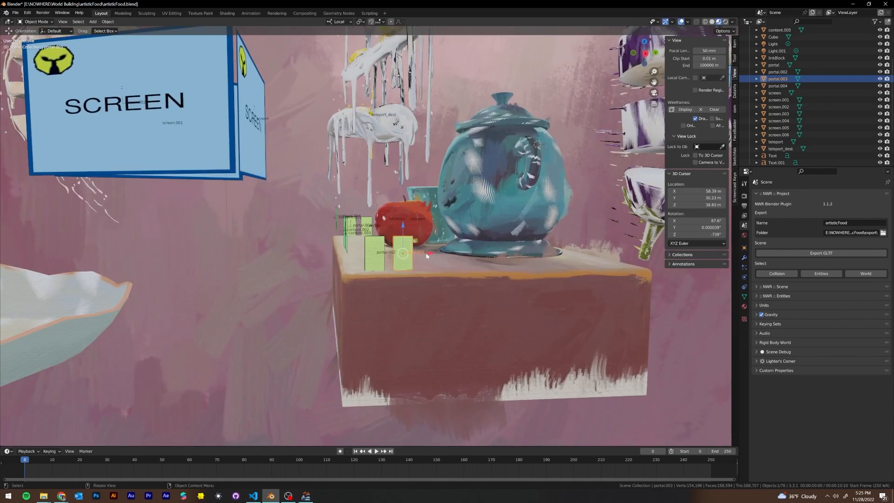
- Set the X, Y and Z scale of portal.003 and of the neighbouring portal.002 to 1
left_click(744, 248)
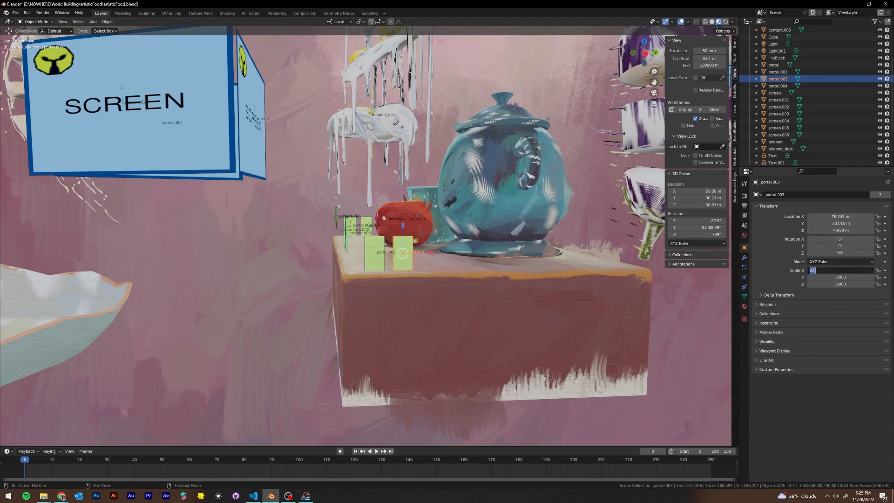
type("1")
key("Return")
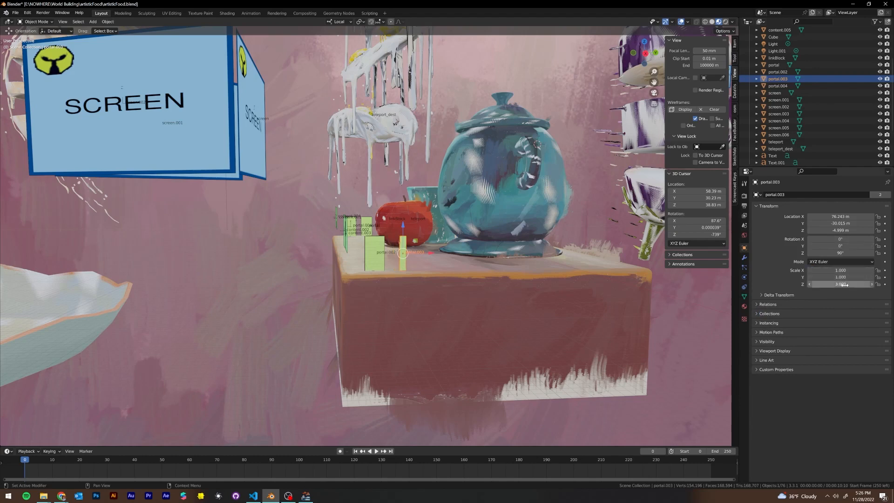
left_click(384, 267)
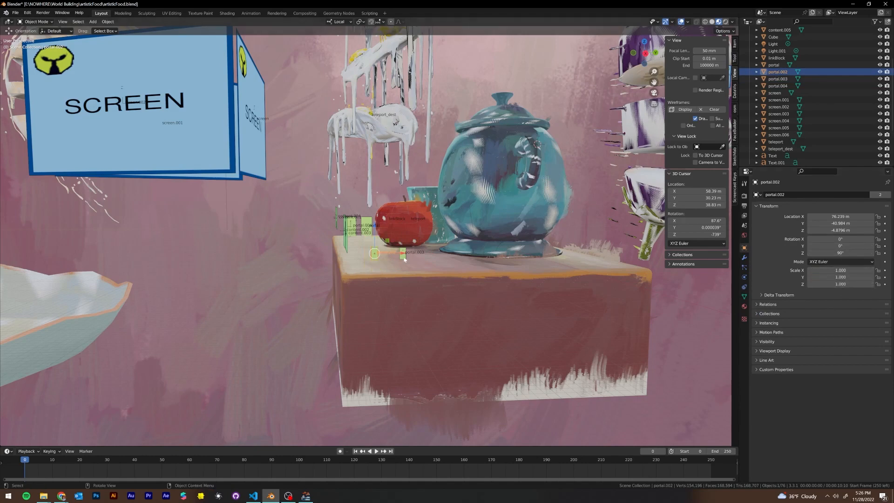
- Set the X, Y and Z scale of the object named portal, near the apple, to 1
left_click(365, 229)
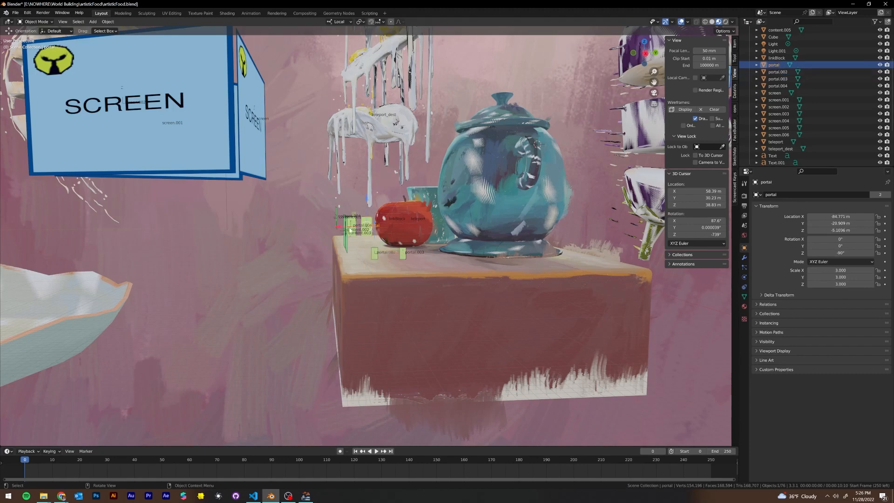
left_click(352, 227, "shift")
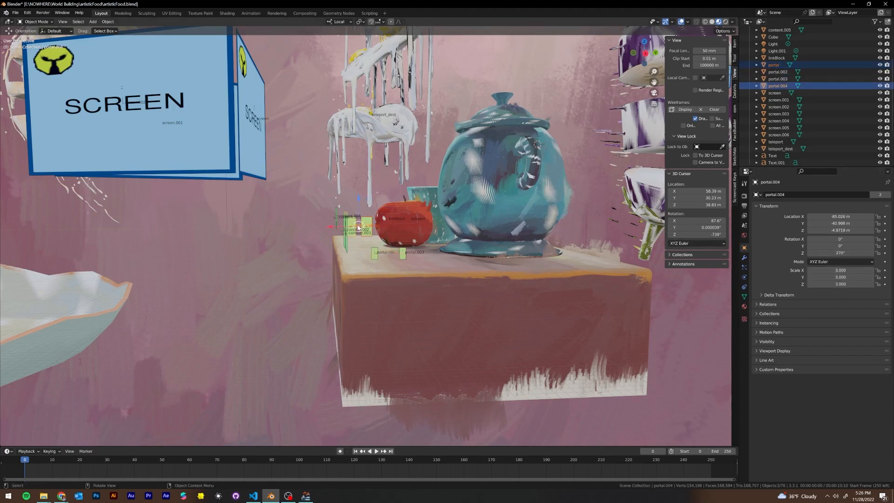
left_click(371, 222)
type("1")
key("Return")
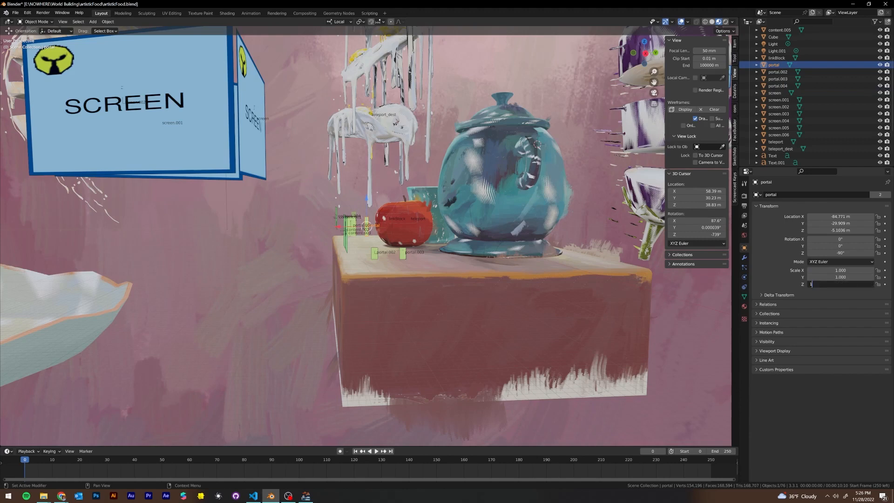
- Set the X, Y and Z scale of portal.004 to 1
left_click(352, 226)
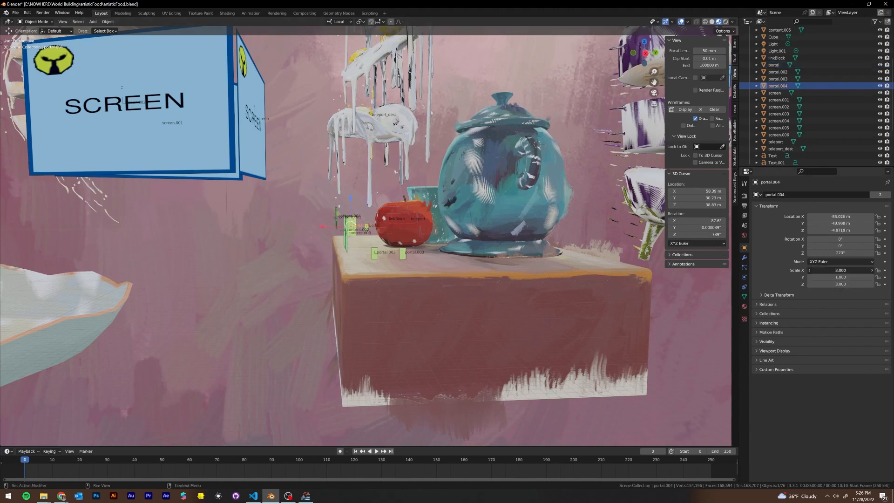
left_click(840, 270)
type("1")
key("Return")
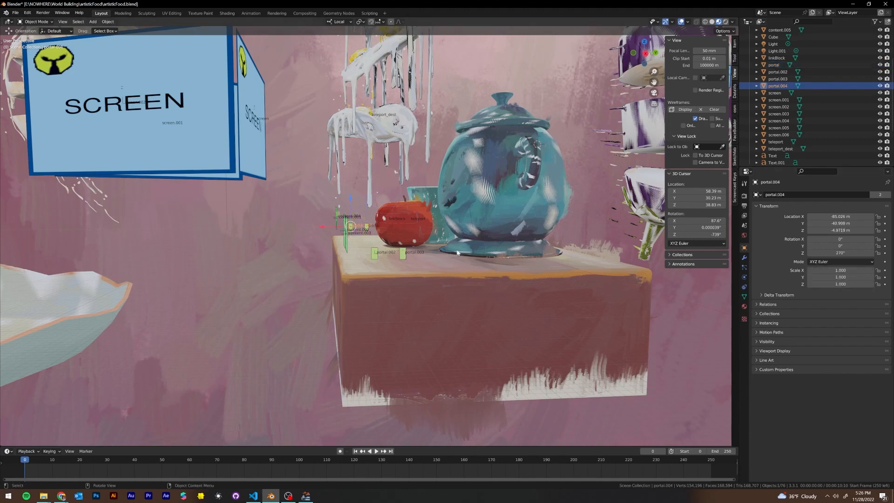
- Select all four portals together and lower them about 4.5 m along Z toward the tabletop
left_click(403, 255, "shift")
left_click(375, 255, "shift")
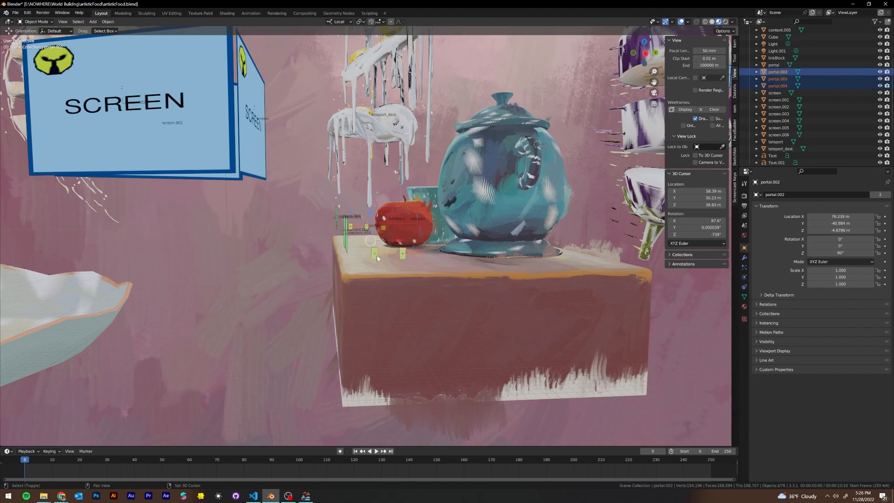
left_click(368, 226, "shift")
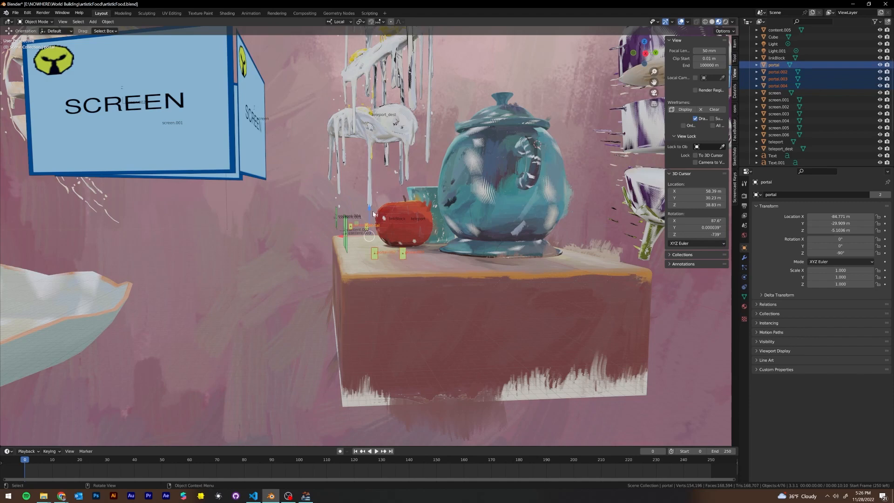
key("g")
key("z")
key("z")
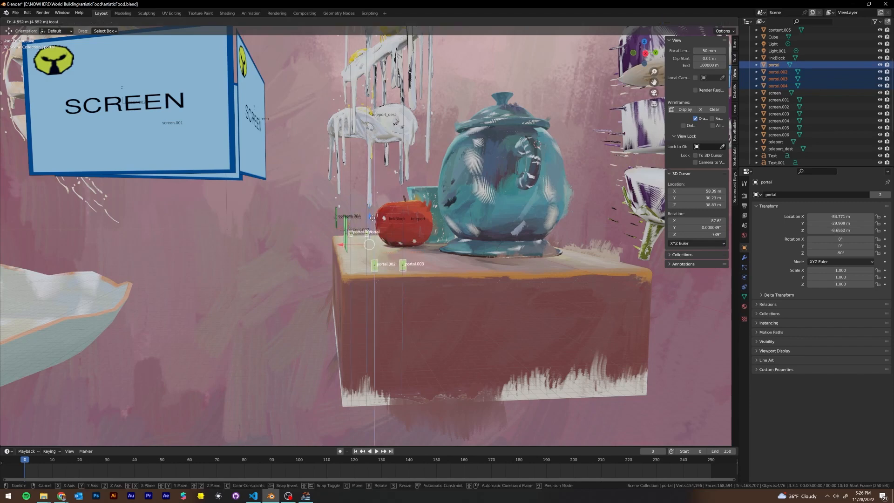
left_click(373, 217)
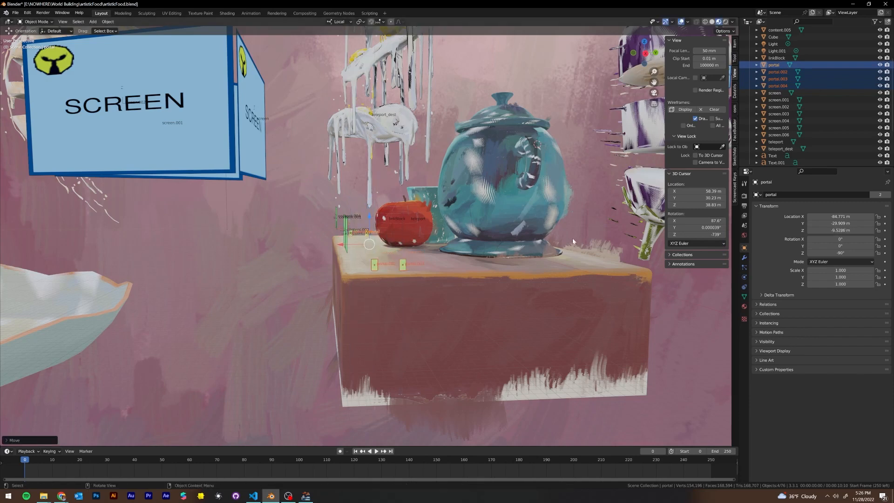
scroll(465, 244, "up", 10)
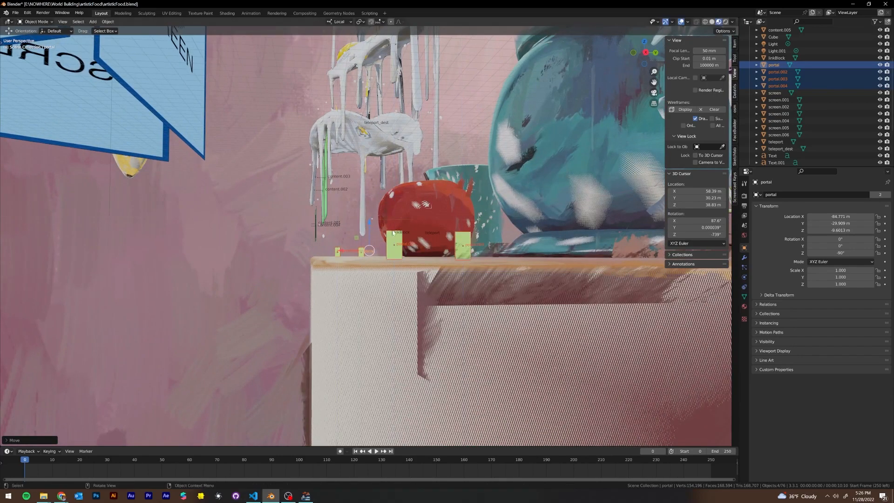
middle_click_drag(371, 229, 346, 291)
left_click(300, 312, "shift")
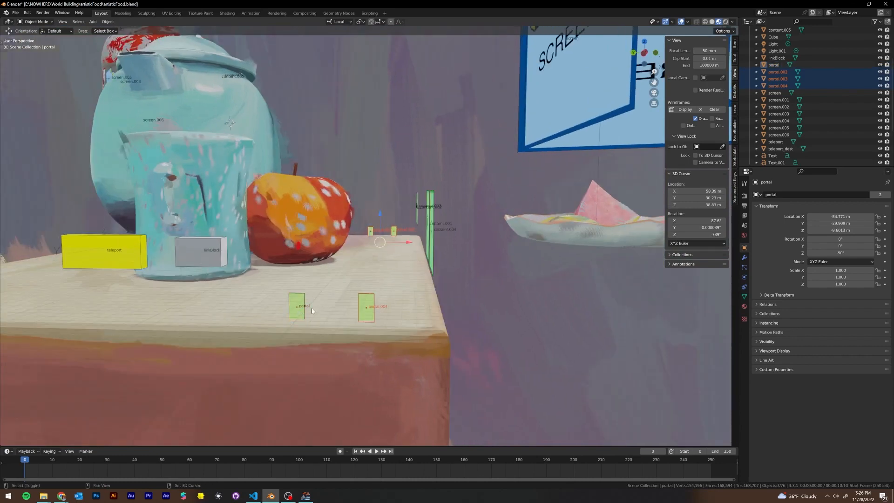
left_click(370, 231, "shift")
key("ctrl+z")
key("ctrl+z")
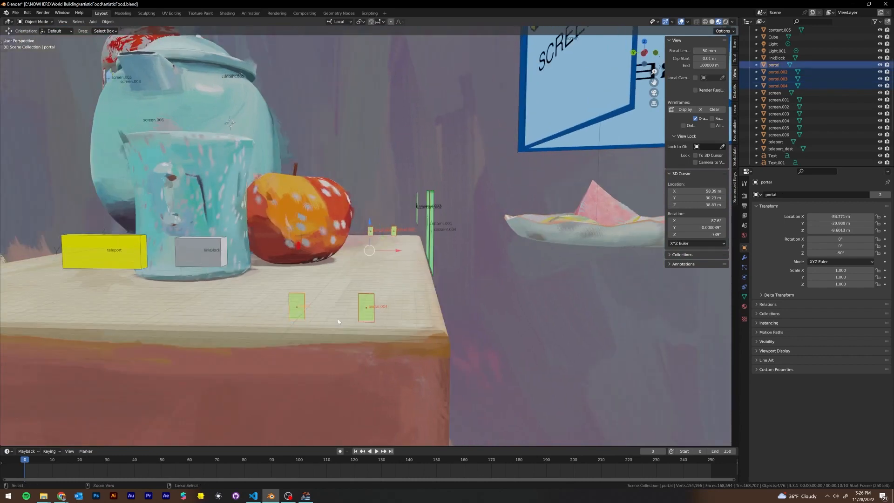
left_click(366, 307, "shift")
left_click(366, 307, "shift")
key("ctrl+z")
left_click(515, 291)
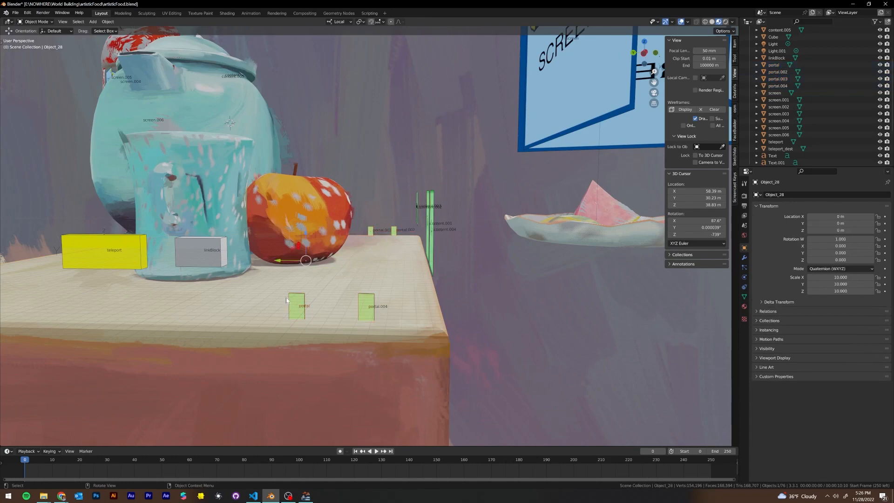
- Select portal and portal.003, set the transform orientation to Global and move both about 4.6 m along Y toward their neighbouring portals
left_click(318, 300, "shift")
left_click(370, 230)
left_click(298, 308, "shift")
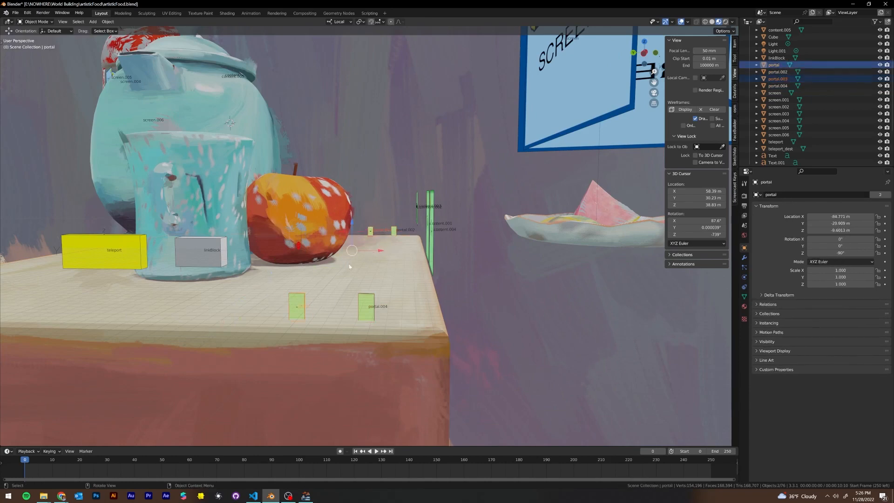
key("g")
left_click(391, 262)
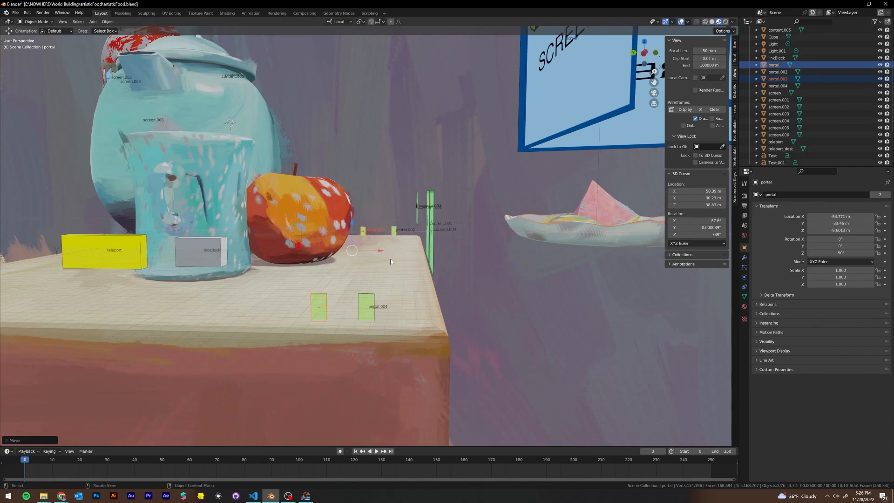
left_click(347, 21)
left_click(342, 37)
key("g")
key("y")
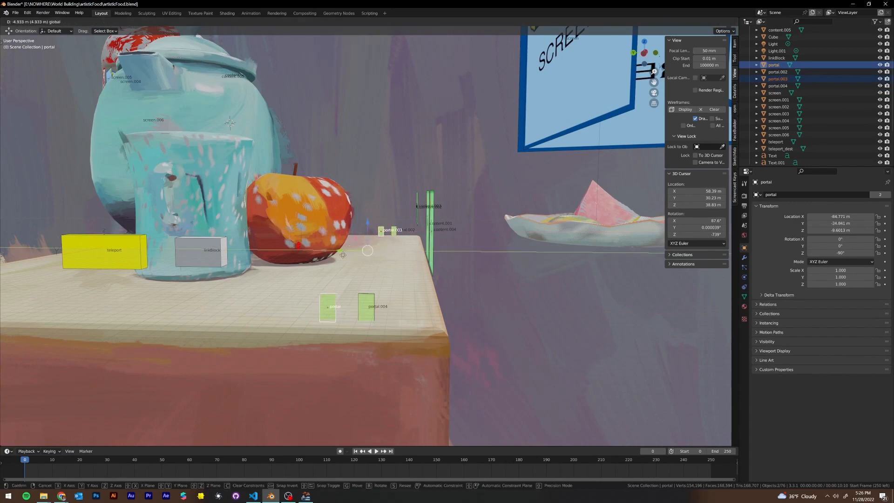
left_click(344, 255)
- Raise the object named portal and the neighbouring portal.004 slightly so their bases rest on the tabletop
middle_click_drag(426, 270, 439, 263)
left_click_drag(420, 249, 418, 243)
key("KP_Decimal")
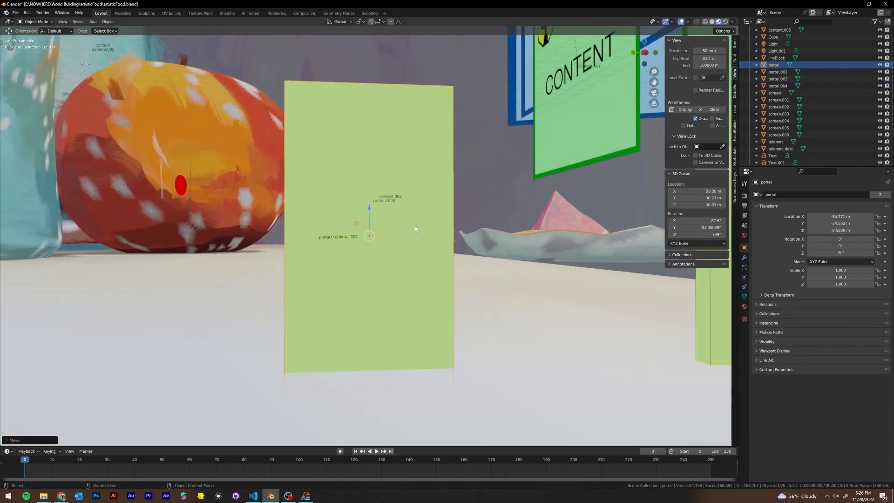
left_click_drag(371, 209, 370, 193)
scroll(533, 263, "down", 3)
left_click(595, 271)
left_click_drag(611, 213, 611, 204)
- Raise portal.002 and portal.003 slightly together onto the tabletop at the opposite end, and lift portal.003 a little more
middle_click_drag(508, 217, 459, 233)
scroll(540, 154, "down", 3)
scroll(539, 154, "down", 3)
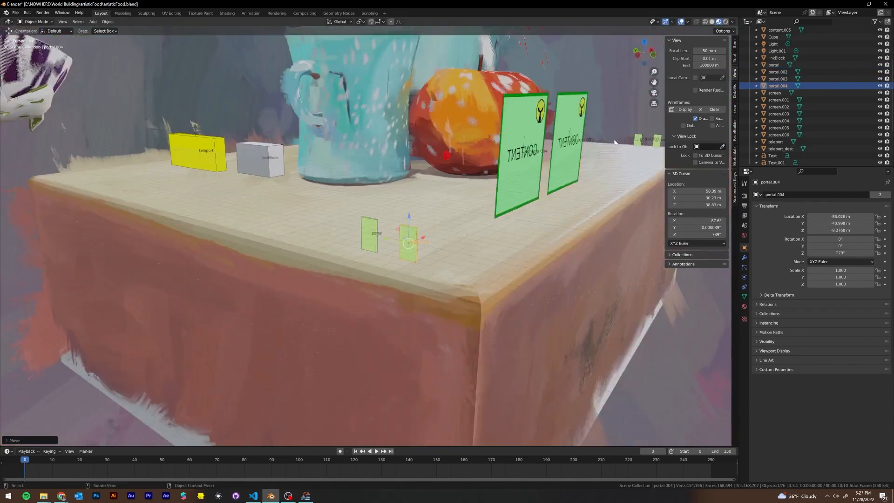
middle_click_drag(659, 185, 629, 189)
left_click(641, 188)
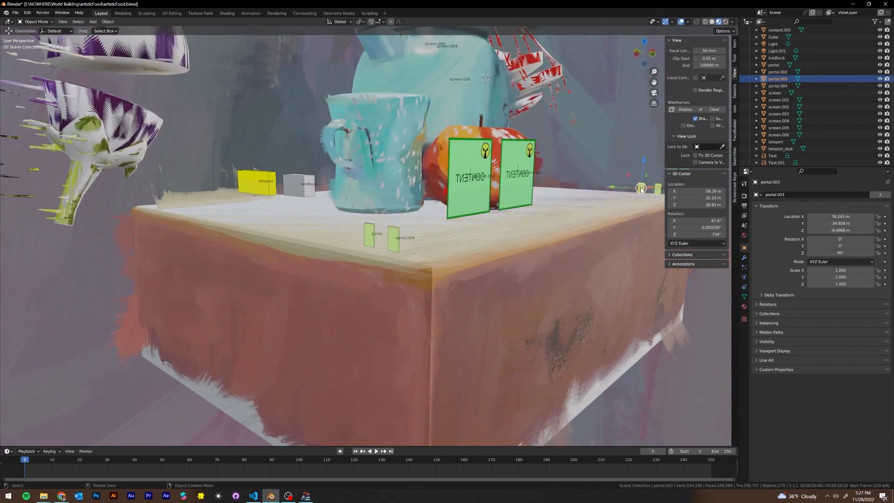
key("KP_Decimal")
scroll(459, 241, "down", 4)
middle_click_drag(472, 288, 485, 280)
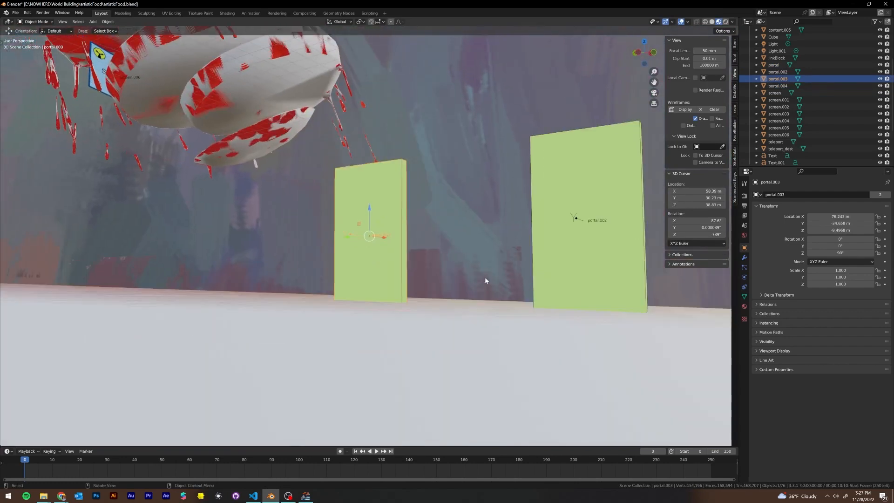
left_click(568, 291, "shift")
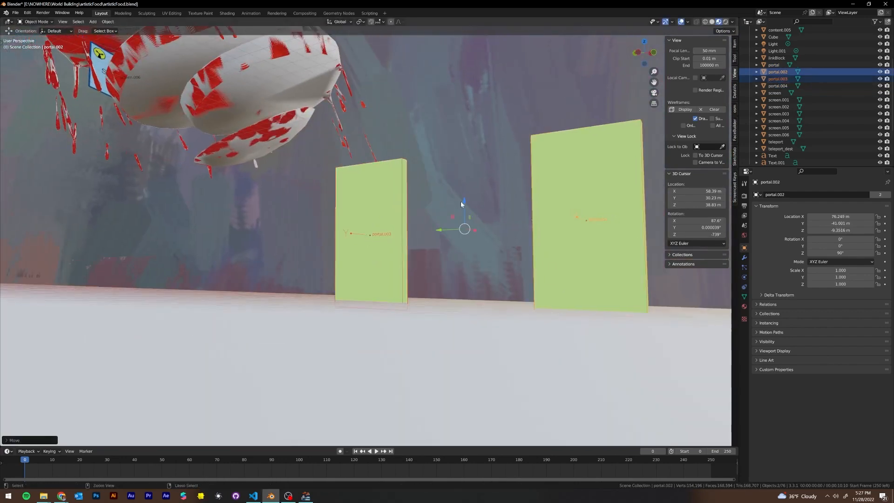
key("g")
key("z")
left_click_drag(466, 204, 466, 204)
left_click(372, 222)
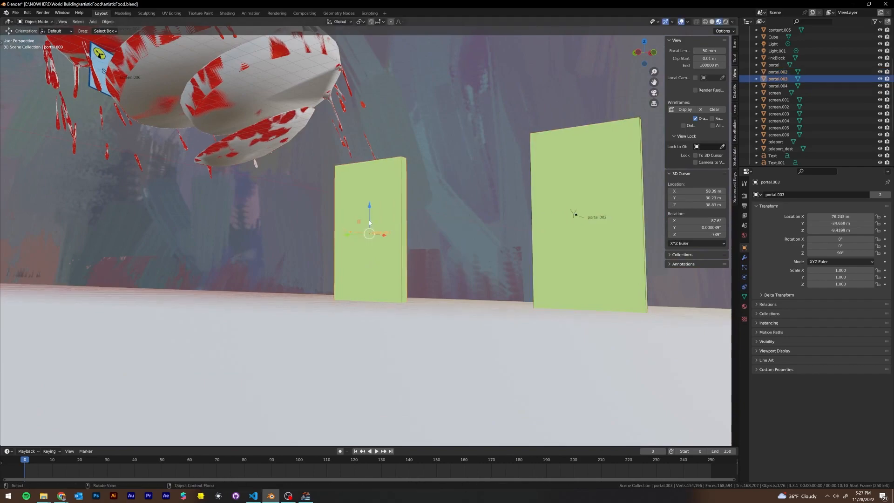
left_click_drag(371, 212, 372, 209)
- Export the artisticFood scene as GLTF with the NWR project settings
scroll(496, 205, "down", 8)
middle_click_drag(496, 205, 454, 209)
left_click(744, 225)
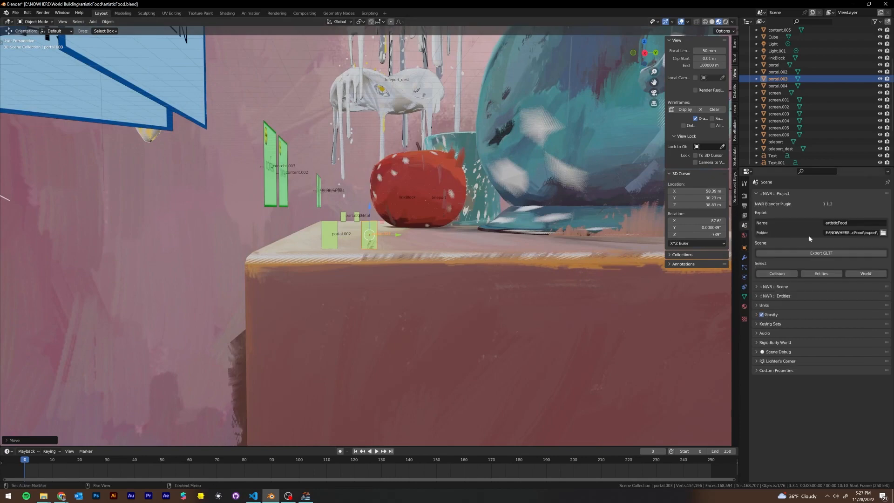
left_click(822, 253)
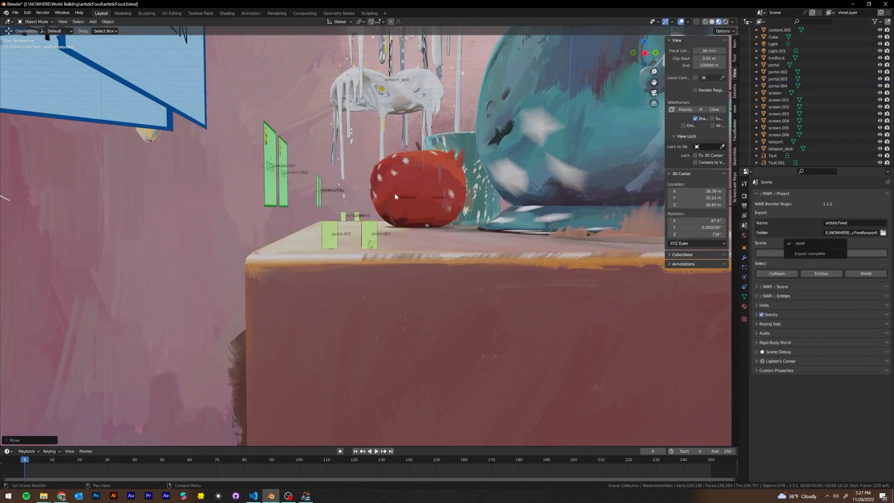
- Switch to NWR 3D and reload the scene
left_click(854, 5)
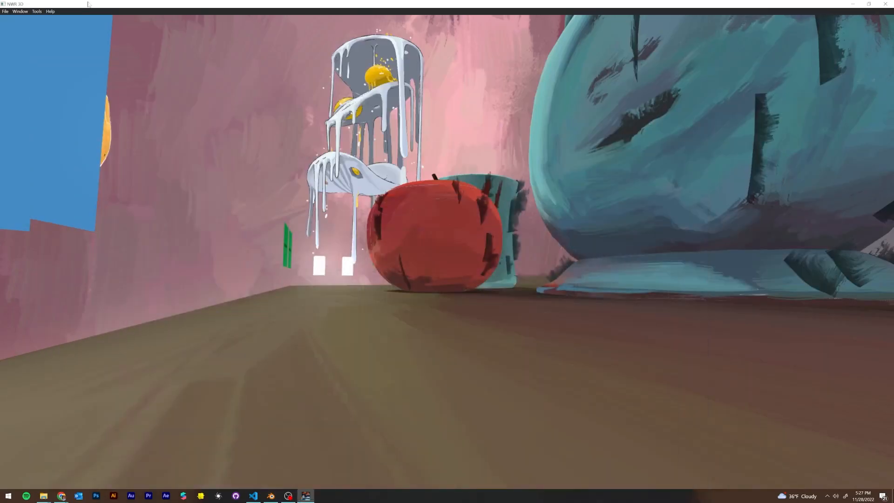
left_click(6, 11)
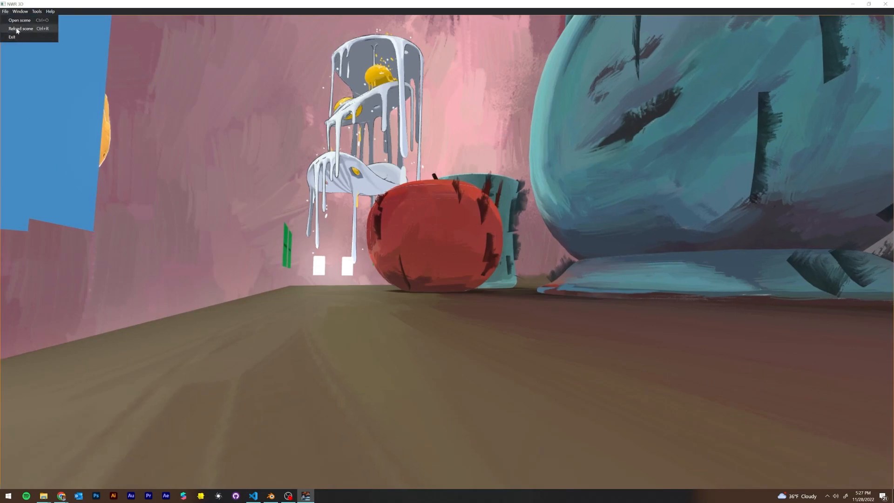
left_click(18, 30)
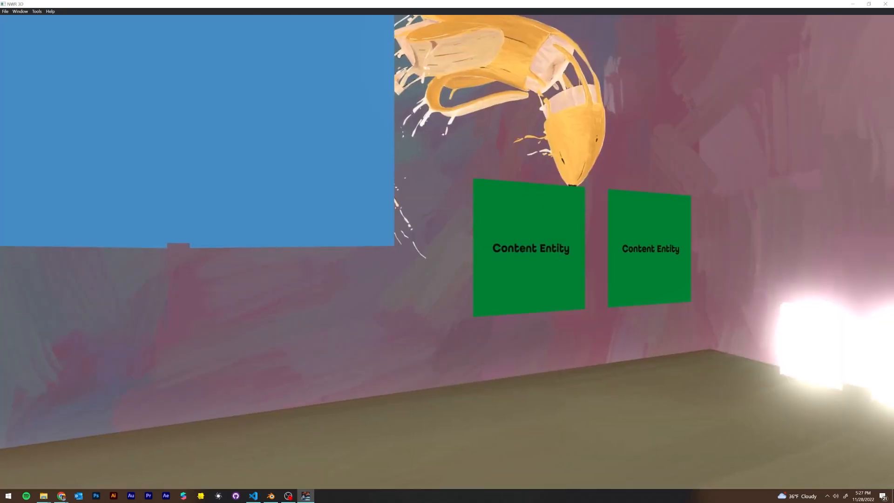
- Walk along the tabletop past the apple to examine the size and placement of the portals and content panels
left_click_drag(517, 214, 300, 251)
key("w")
key("w")
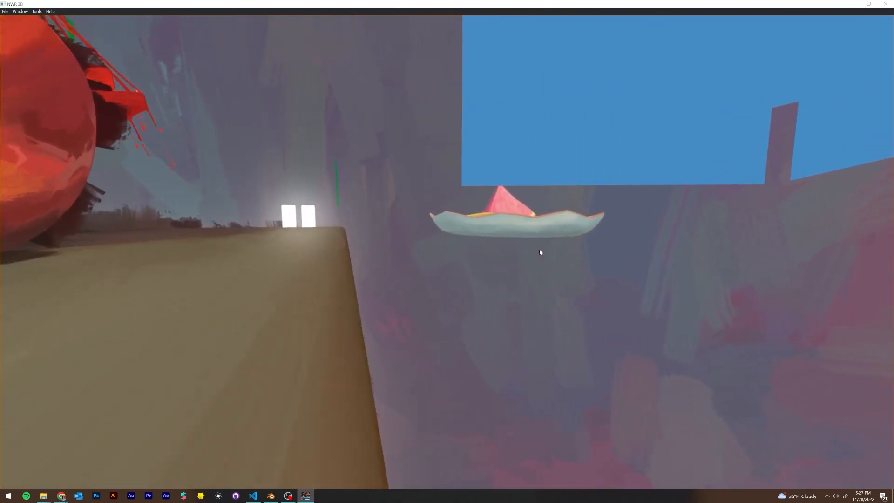
key("w")
mouse_move(540, 249)
left_mouse_down()
mouse_move(379, 239)
mouse_move(663, 259)
mouse_move(454, 255)
mouse_move(610, 267)
mouse_move(275, 255)
mouse_move(368, 252)
mouse_move(479, 178)
mouse_move(549, 275)
mouse_move(449, 269)
mouse_move(526, 331)
left_mouse_up()
key("w")
key("d")
key("a")
key("w")
key("w")
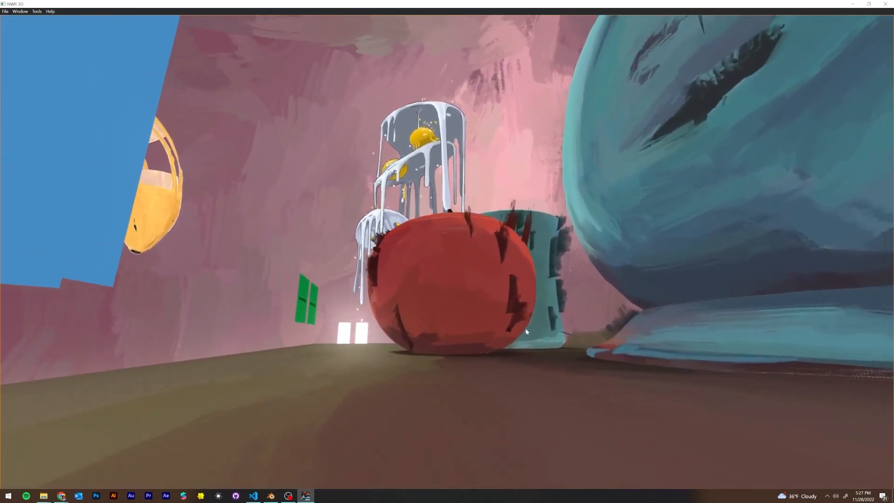
key("w")
key("a")
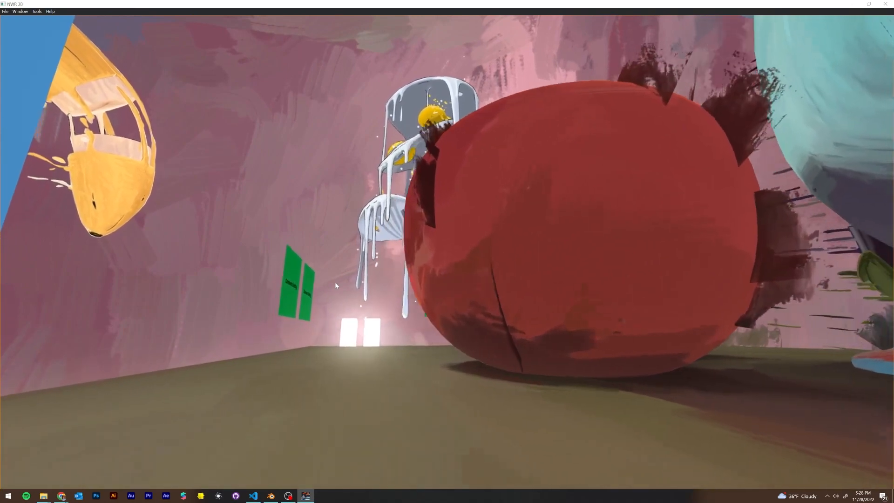
key("a")
key("w")
- Examine the mug, the teleport sign and both sides of the green content panels from the tabletop
left_click_drag(335, 285, 513, 293)
key("w")
key("a")
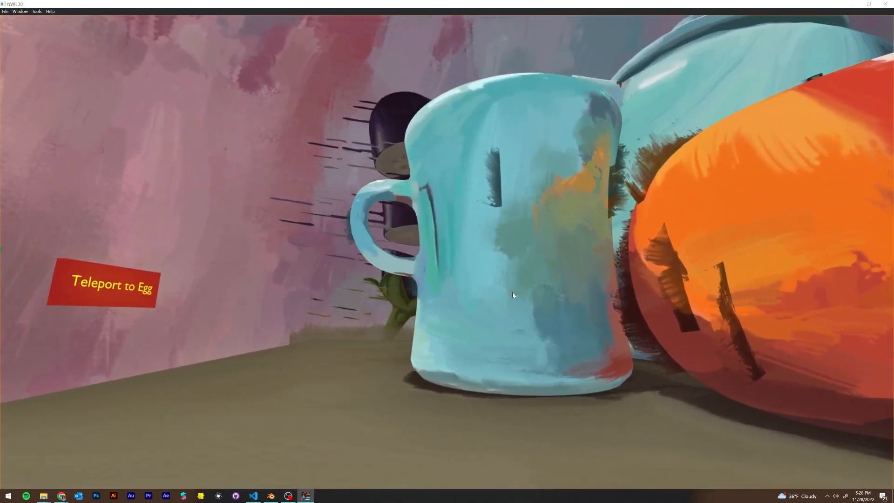
key("s")
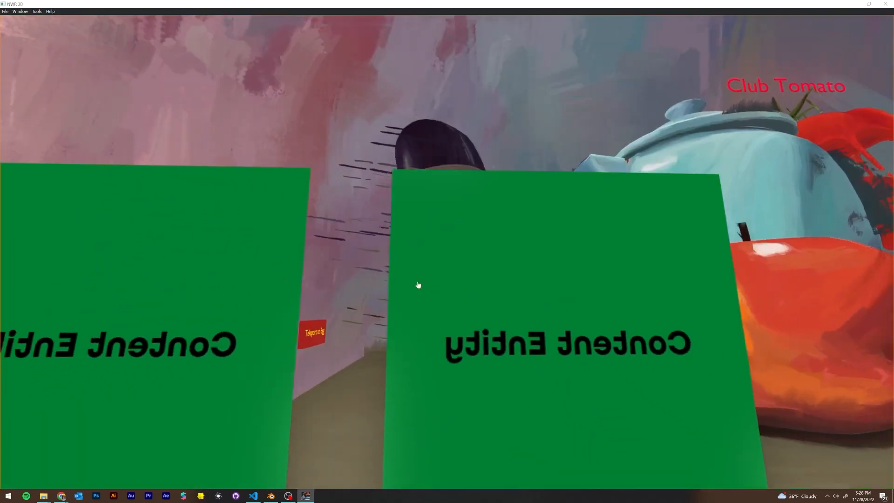
key("s")
left_click_drag(418, 285, 579, 308)
key("s")
key("a")
key("q")
key("a")
key("q")
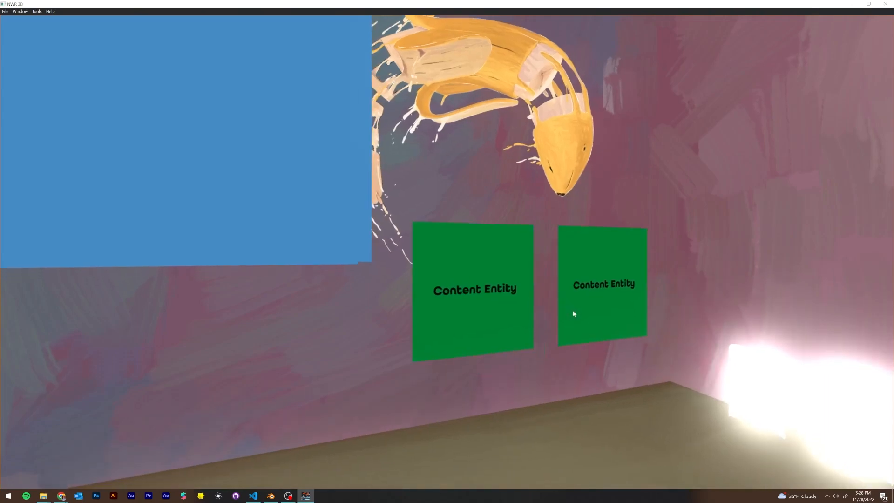
left_click_drag(573, 311, 372, 395)
key("q")
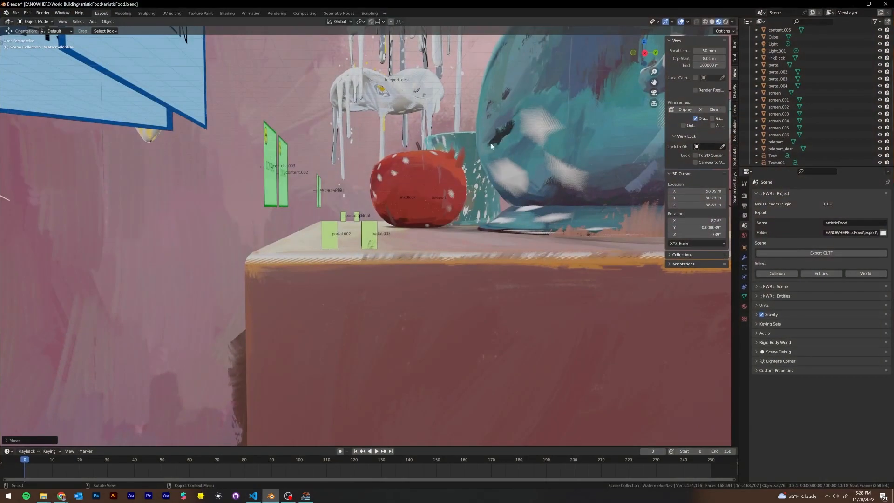
- Switch to Blender and examine the portals and the tabletop from farther away
left_click(466, 159)
scroll(474, 172, "down", 3)
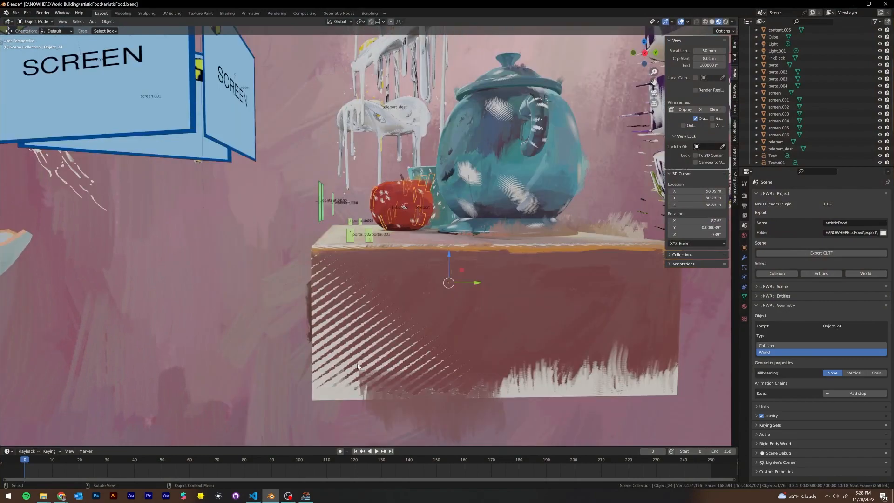
mouse_move(324, 342)
middle_mouse_down()
mouse_move(609, 171)
mouse_move(243, 271)
mouse_move(314, 345)
middle_mouse_up()
- Switch to NWR 3D and examine the tabletop surface around the mug and toward the glowing portals
left_click(270, 496)
scroll(429, 236, "down", 3)
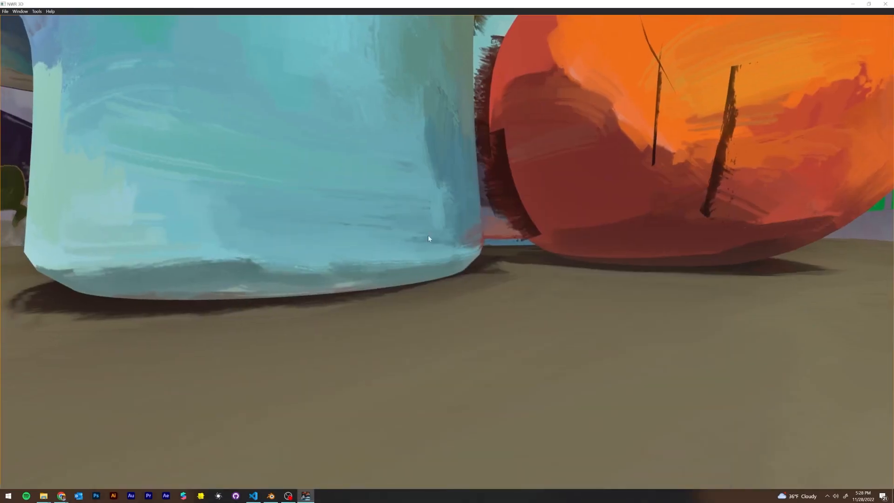
scroll(568, 286, "up", 2)
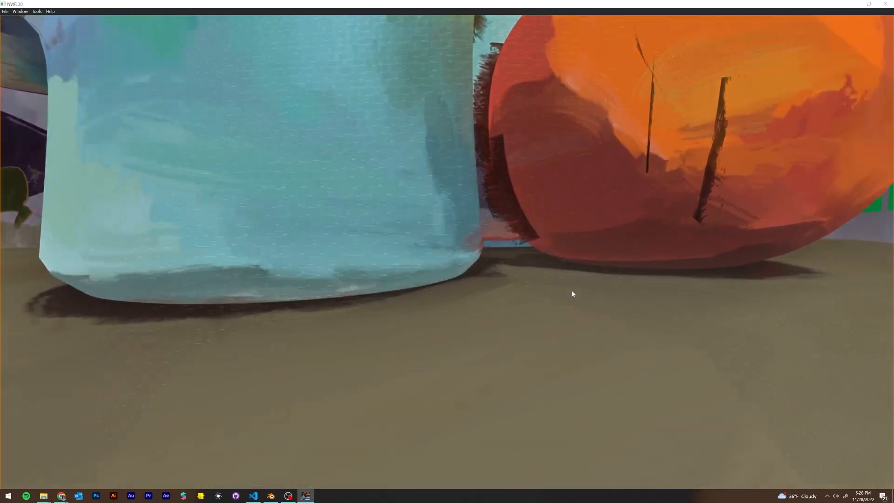
middle_click_drag(571, 289, 472, 387)
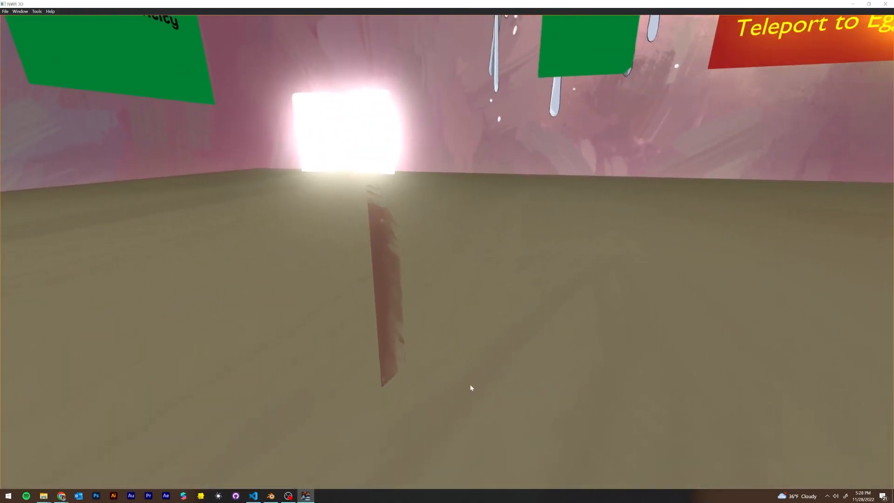
- Switch to Blender and examine the brush-stroke planes around the table block from several sides
left_click(266, 496)
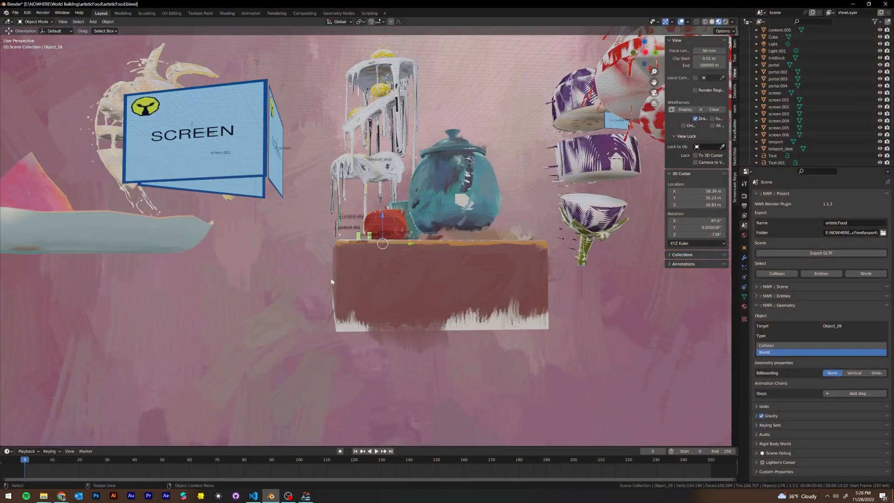
left_click(336, 282)
mouse_move(337, 283)
middle_mouse_down()
mouse_move(345, 290)
mouse_move(339, 282)
middle_mouse_up()
scroll(373, 289, "up", 2)
scroll(438, 295, "down", 3)
mouse_move(438, 296)
middle_mouse_down()
mouse_move(384, 299)
mouse_move(378, 309)
middle_mouse_up()
scroll(385, 299, "down", 2)
mouse_move(255, 301)
middle_mouse_down()
mouse_move(328, 267)
mouse_move(477, 275)
mouse_move(354, 278)
mouse_move(482, 285)
mouse_move(403, 274)
mouse_move(329, 250)
mouse_move(226, 277)
middle_mouse_up()
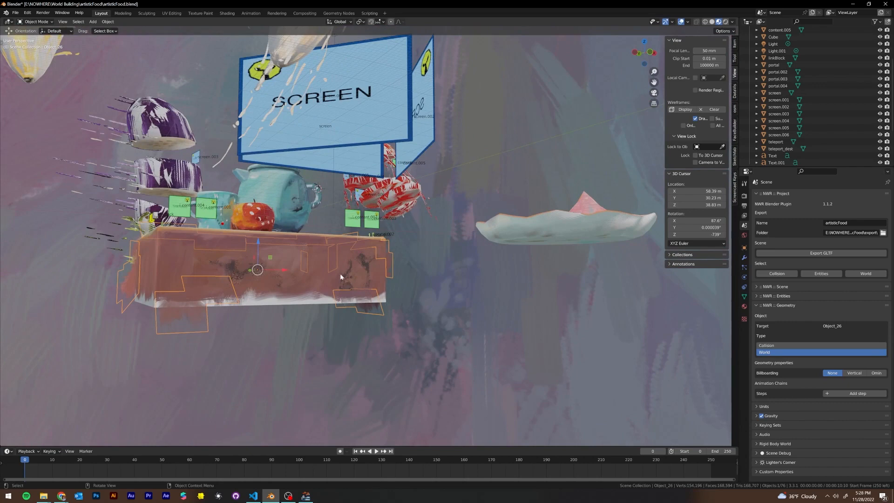
- Hide the collision collection in the viewport
key("shift+a")
scroll(865, 87, "up", 3)
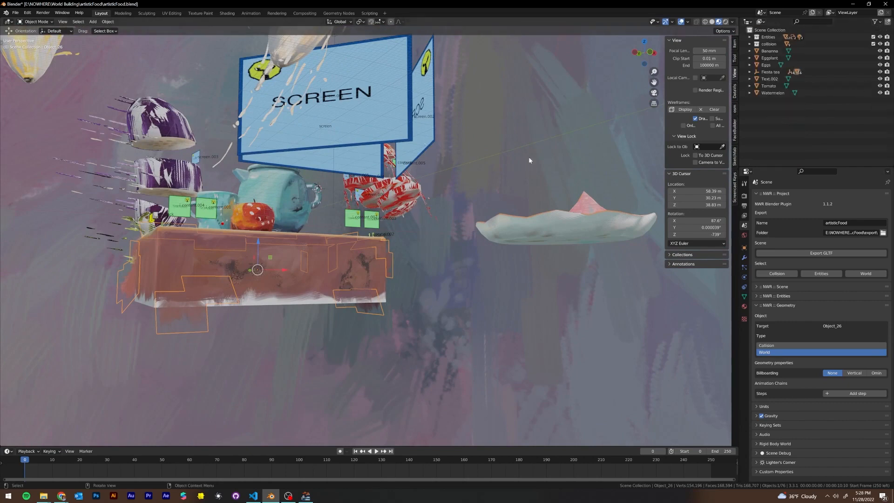
left_click(880, 43)
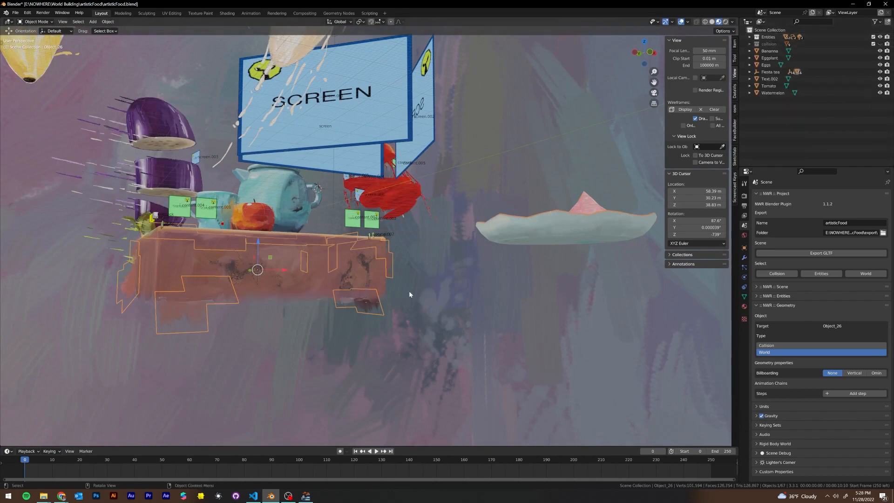
- Select the table block's brush-stroke mesh Object_26 and put it into Edit Mode
mouse_move(409, 294)
middle_mouse_down()
mouse_move(361, 321)
mouse_move(381, 328)
mouse_move(528, 305)
mouse_move(489, 350)
mouse_move(388, 267)
mouse_move(409, 323)
middle_mouse_up()
left_click(509, 315)
left_click(409, 323)
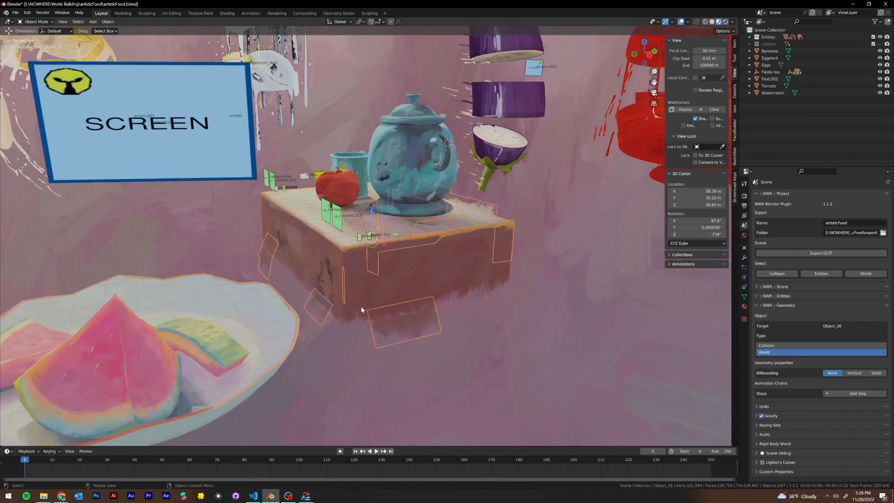
mouse_move(361, 305)
middle_mouse_down()
mouse_move(425, 309)
mouse_move(308, 287)
mouse_move(338, 281)
middle_mouse_up()
left_click(154, 310)
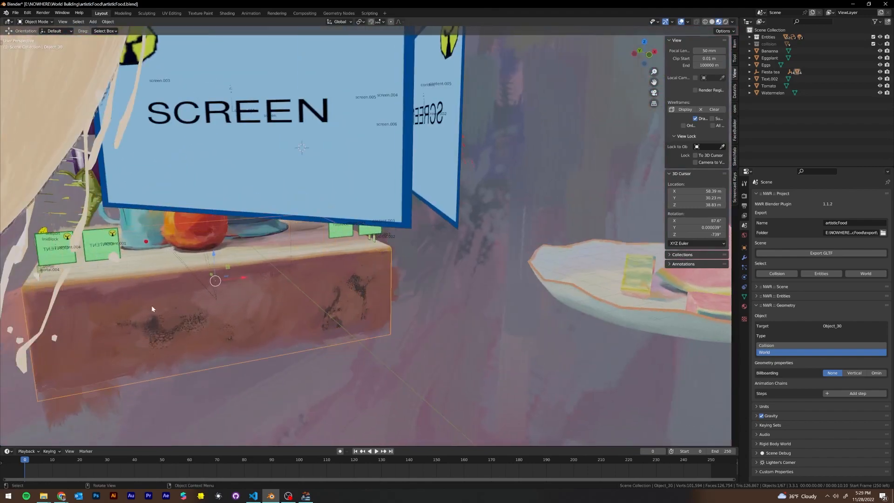
mouse_move(154, 310)
middle_mouse_down()
mouse_move(231, 284)
mouse_move(282, 307)
mouse_move(303, 302)
middle_mouse_up()
left_click(316, 320)
left_click(350, 278)
left_click(365, 308)
middle_click_drag(396, 300, 475, 326)
key("Tab")
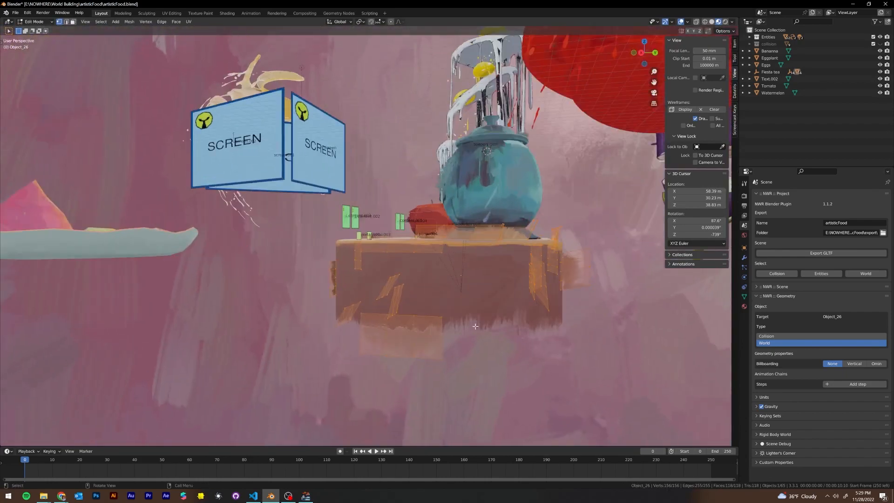
- In face selection, pick the stroke faces hanging below the block's front side and separate them by selection
left_click(454, 331)
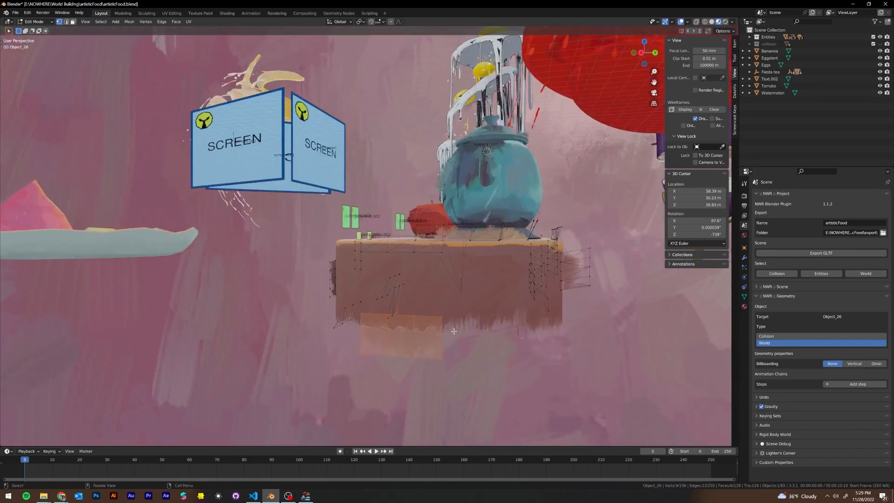
left_click(468, 333)
middle_click_drag(456, 342, 446, 343)
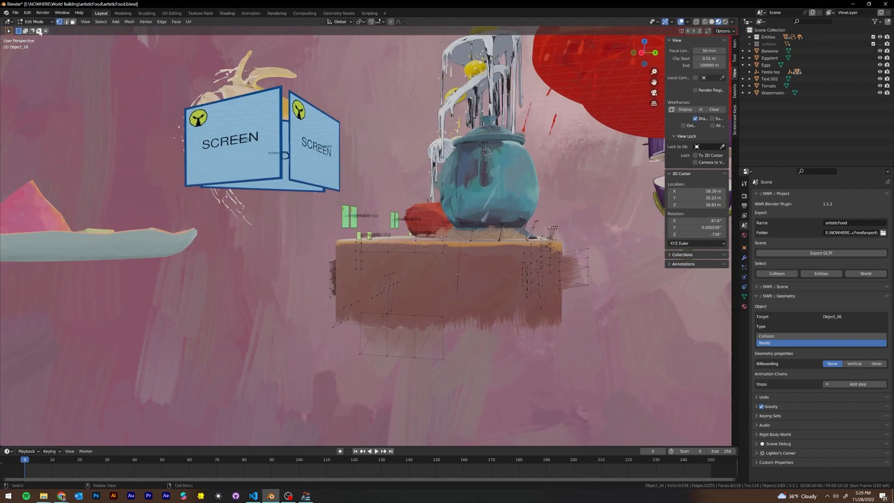
left_click(431, 343, "shift")
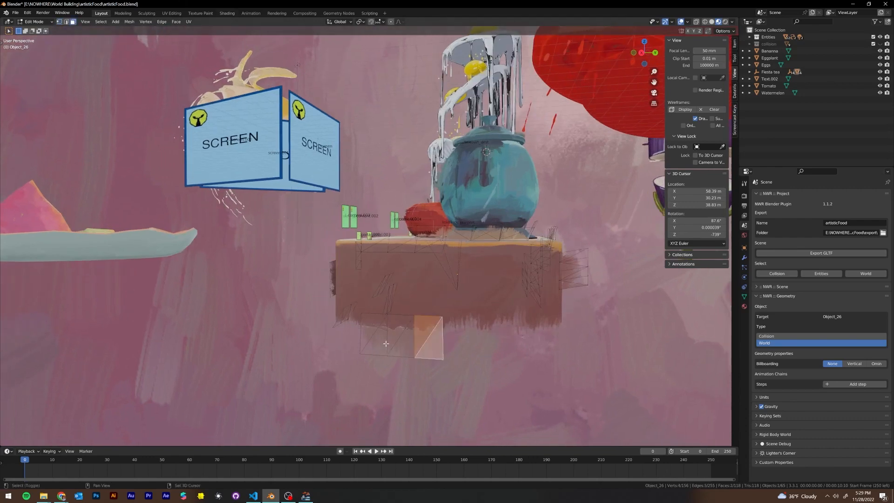
left_click(400, 345, "shift")
left_click(396, 331, "shift")
left_click(378, 343, "shift")
left_click(372, 330, "shift")
right_click(412, 337)
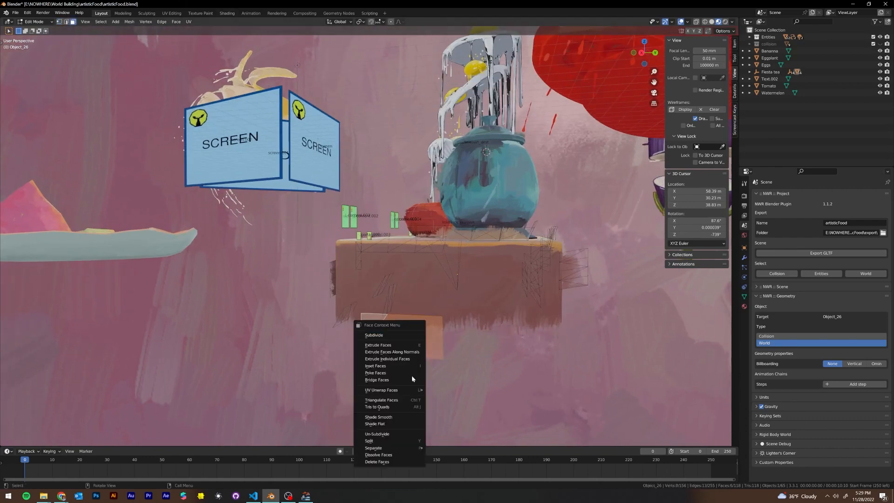
mouse_move(400, 448)
left_click(443, 450)
- Reveal the separated stroke piece under Cube.003_11 in the scene hierarchy and select it
middle_click_drag(445, 354, 443, 341)
middle_click_drag(322, 333, 604, 231)
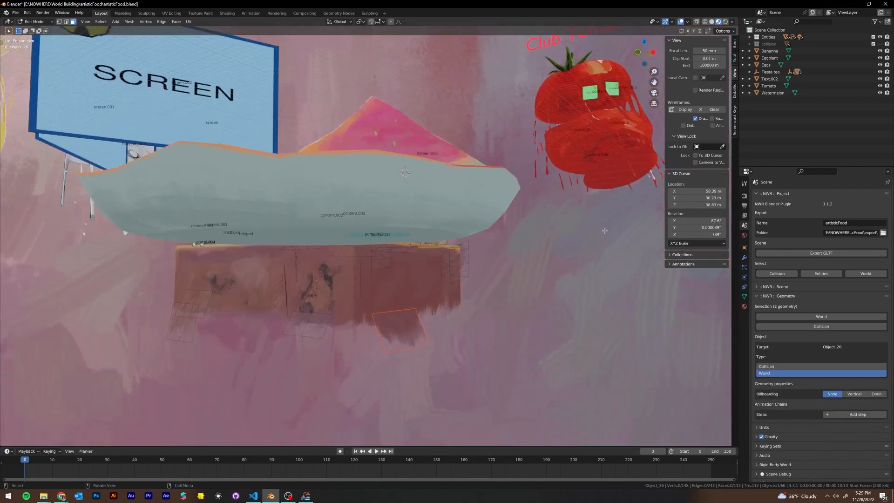
key("KP_Decimal")
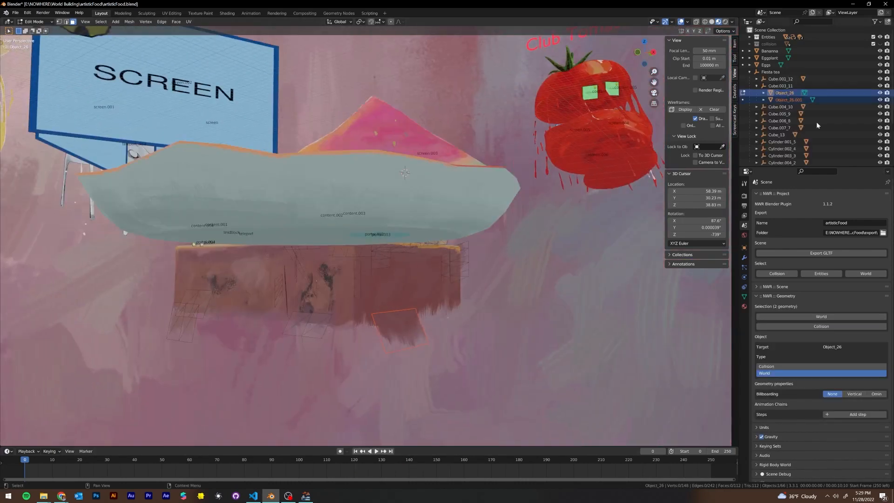
left_click(770, 85)
left_click(787, 100)
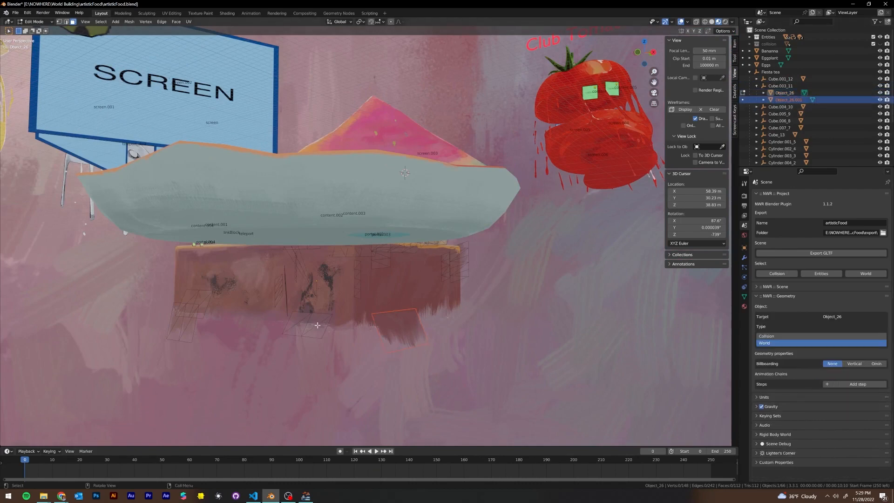
- Separate the next two groups of stroke faces at the block's lower edge into their own objects
right_click(294, 323)
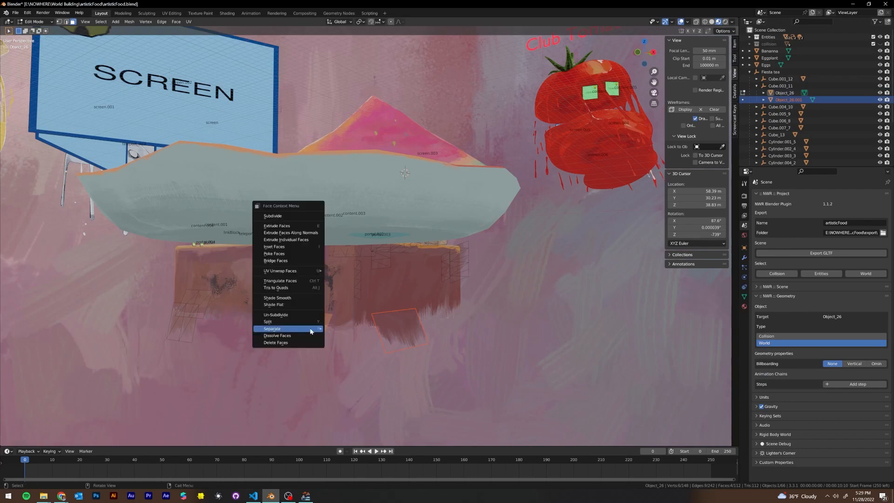
mouse_move(307, 326)
left_click(350, 329)
middle_click_drag(350, 330, 309, 295)
right_click(334, 293)
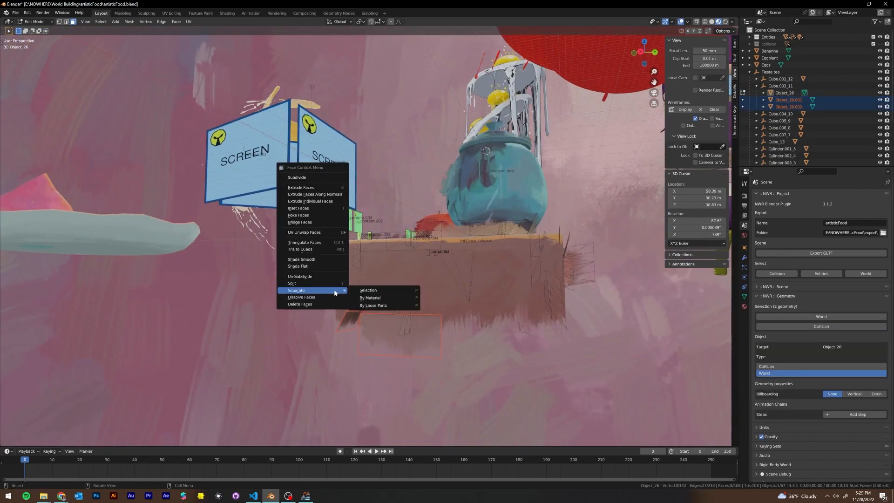
left_click(365, 292)
- Separate the stroke faces protruding from the block's side and the group at the tabletop corner near the portals
middle_click_drag(366, 293, 315, 284)
left_click_drag(349, 257, 355, 267)
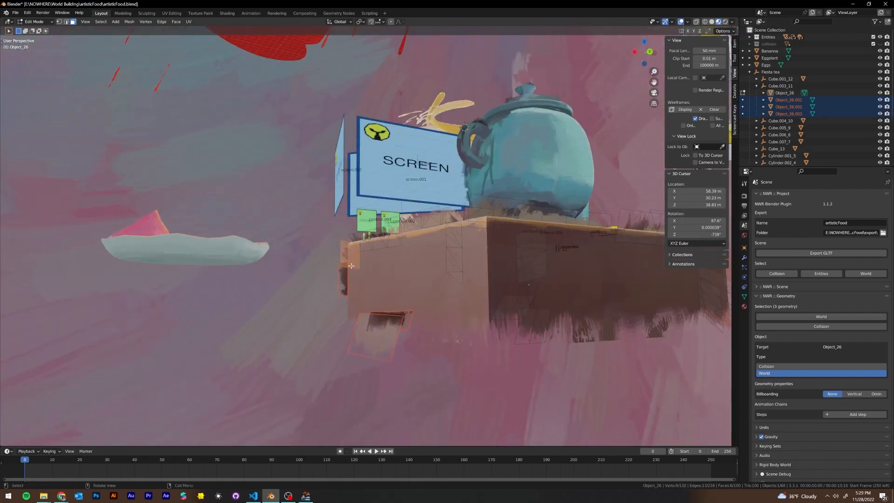
right_click(356, 266)
mouse_move(353, 261)
left_click(383, 261)
middle_click_drag(383, 260, 338, 235)
left_click_drag(344, 297, 343, 293)
right_click(344, 289)
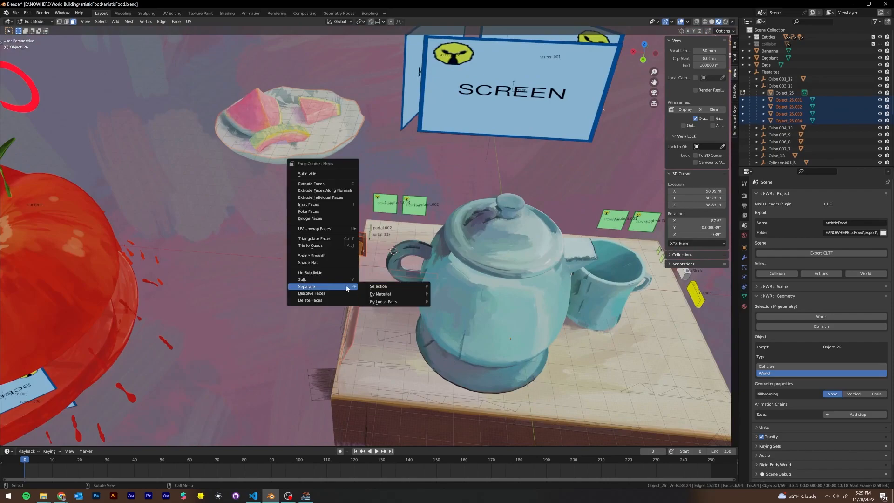
left_click(373, 287)
- Separate another stroke group on the block's side and the strokes protruding beyond its teapot-side edge
middle_click_drag(372, 287, 263, 242)
left_click_drag(263, 242, 309, 332, "shift")
middle_click_drag(307, 324, 355, 315)
right_click(465, 298)
mouse_move(487, 300)
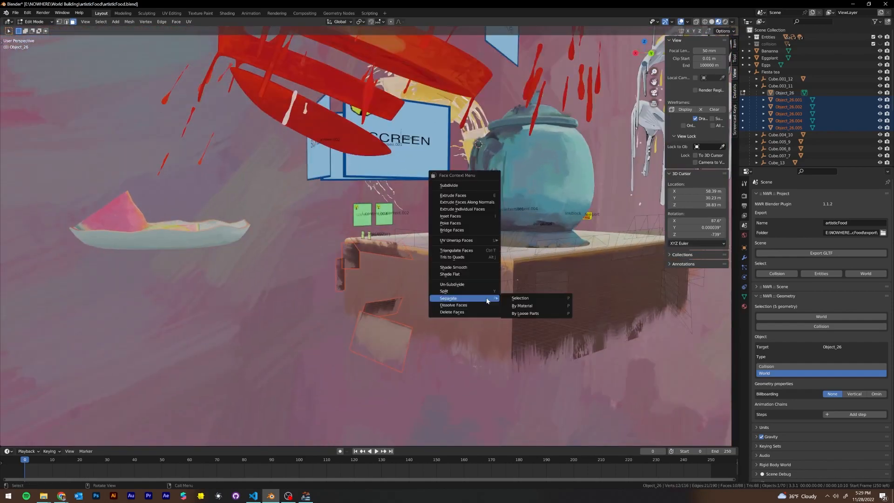
left_click(525, 300)
middle_click_drag(525, 301, 592, 238)
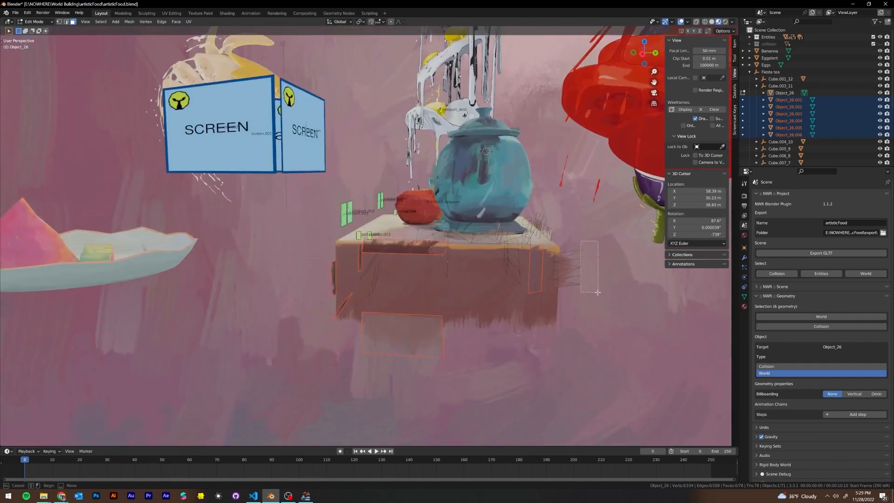
left_click_drag(598, 293, 594, 314)
right_click(564, 257)
mouse_move(577, 255)
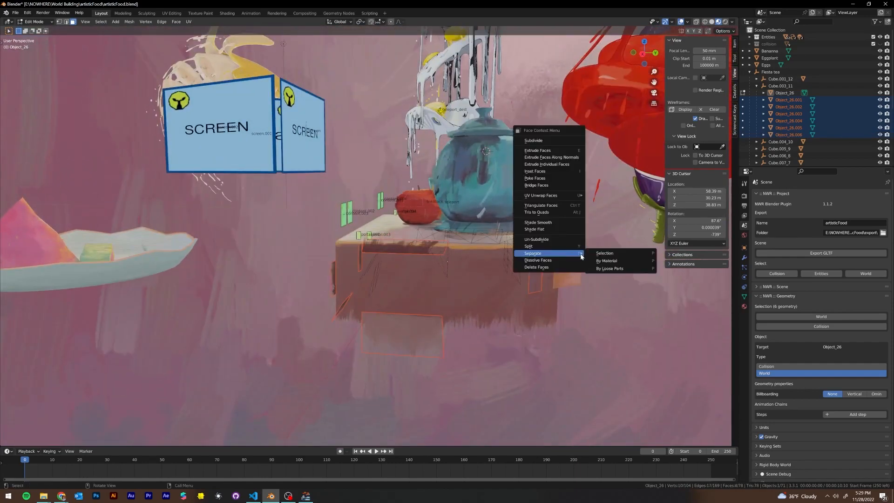
left_click(605, 254)
- Box-select the next two stroke groups around the block and separate each into its own object
middle_click_drag(605, 254, 438, 244)
left_click_drag(90, 176, 130, 256)
right_click(131, 253)
mouse_move(132, 250)
left_click(172, 249)
middle_click_drag(172, 249, 517, 333)
right_click(125, 301)
left_click(150, 300)
- Separate two more stroke groups, the second at the block's lower corner on the mug side
left_click_drag(553, 226, 505, 136)
middle_click_drag(547, 182, 529, 315)
right_click(494, 217)
mouse_move(494, 219)
left_click(537, 216)
scroll(529, 315, "down", 2)
left_click_drag(458, 388, 337, 356)
right_click(401, 359)
left_click(434, 360)
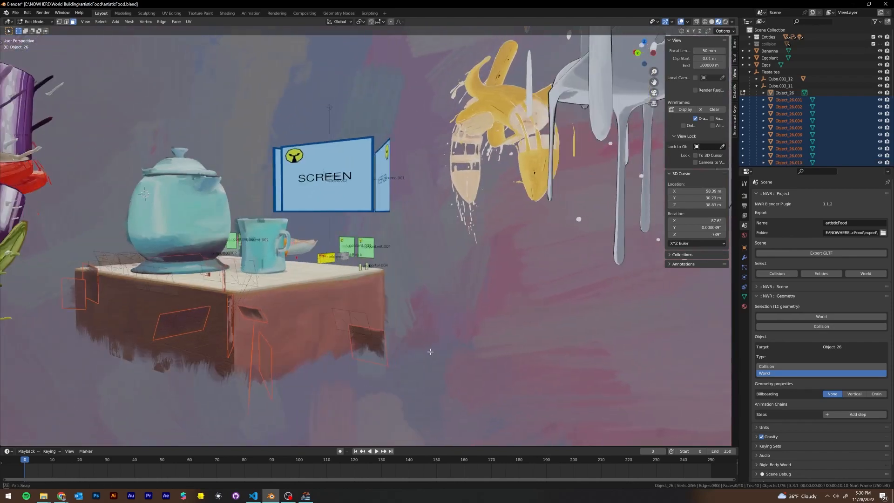
- Separate a stroke group near the block's lower edge and the strokes at the tabletop edge behind the teapot
middle_click_drag(434, 361, 289, 350)
left_click_drag(424, 351, 398, 327)
right_click(398, 328)
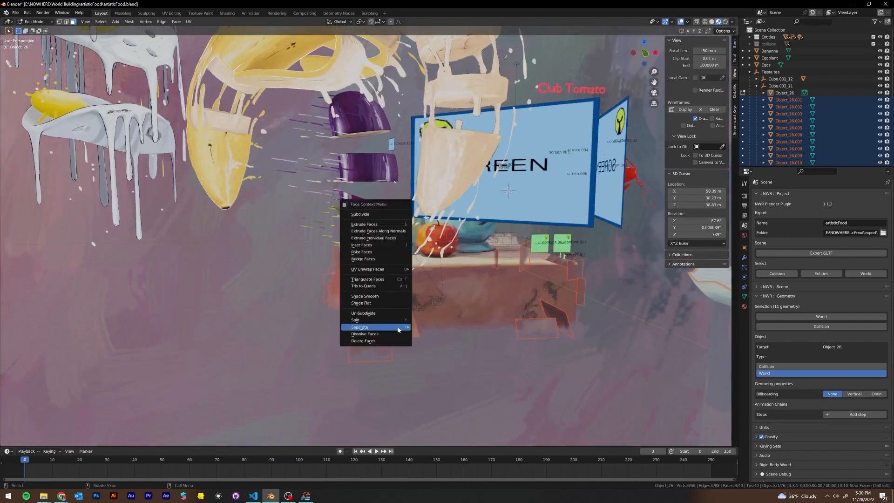
left_click(431, 327)
middle_click_drag(431, 328, 578, 330)
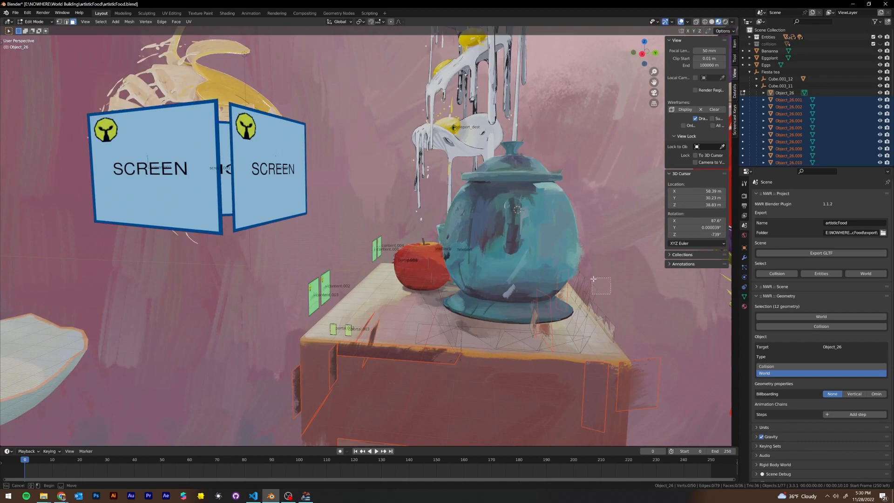
right_click(602, 286)
mouse_move(602, 289)
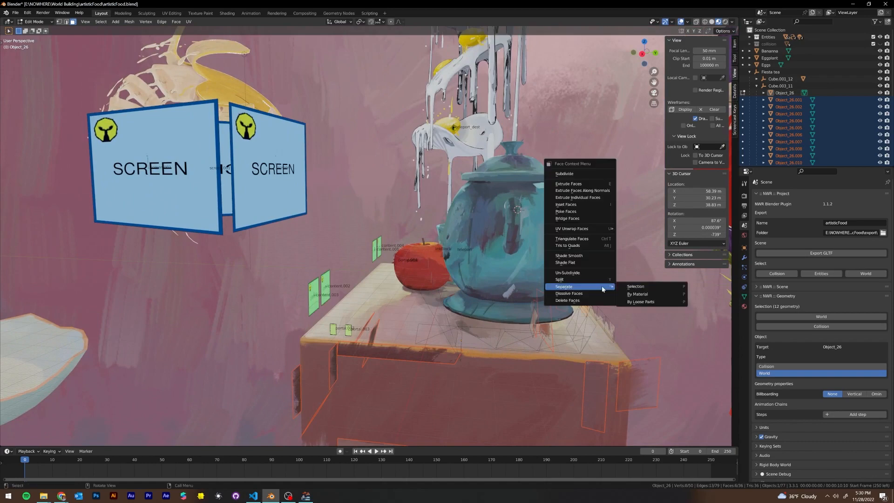
left_click(634, 287)
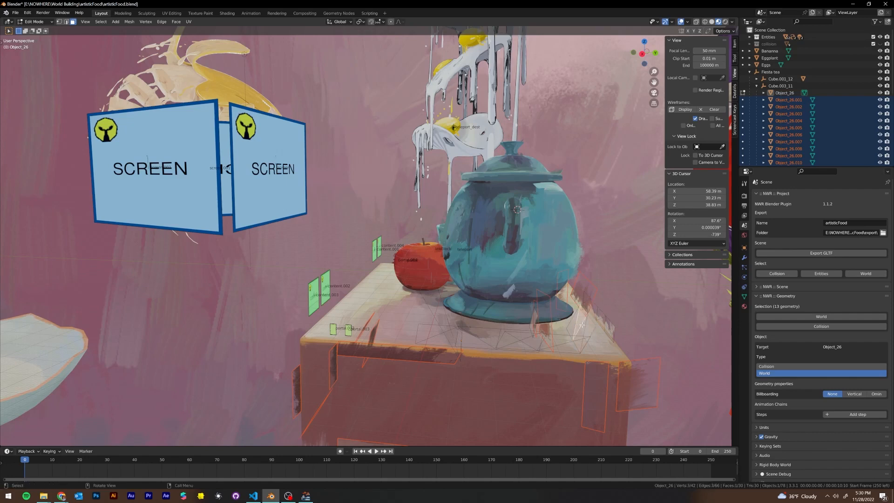
- Separate the next two upright stroke groups along the tabletop edge beside the teapot
right_click(575, 319)
mouse_move(577, 319)
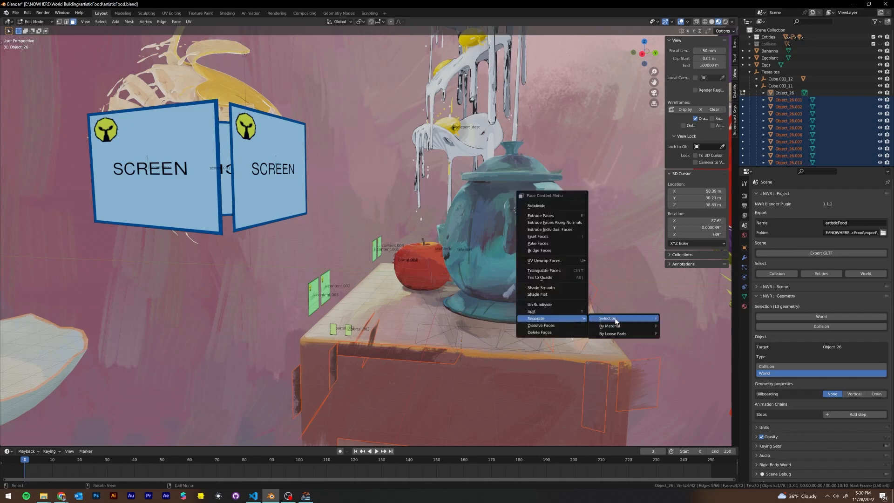
left_click(619, 319)
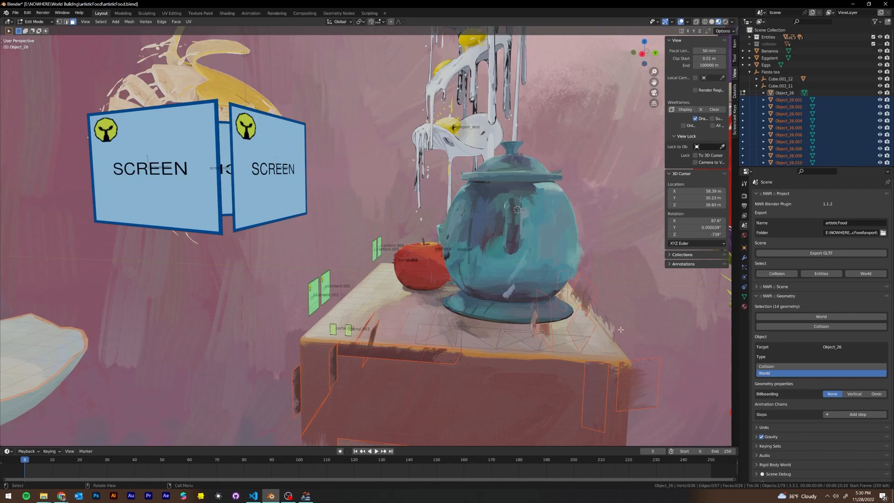
right_click(590, 291)
left_click(620, 293)
- Select the stroke faces on the tabletop near the teapot's base and separate them into their own object
middle_click_drag(534, 338, 510, 343)
key("KP_Decimal")
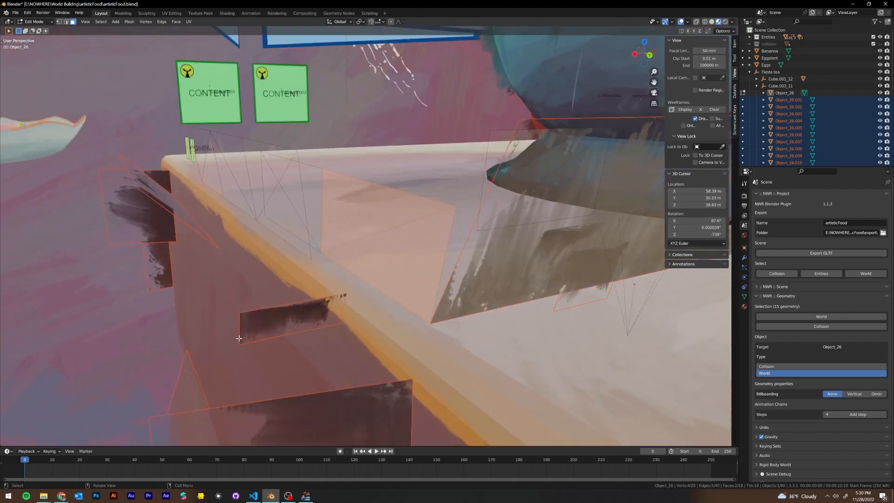
middle_click_drag(555, 137, 402, 173)
left_click(458, 156, "shift")
left_click(479, 160, "shift")
right_click(479, 160)
left_click(509, 163)
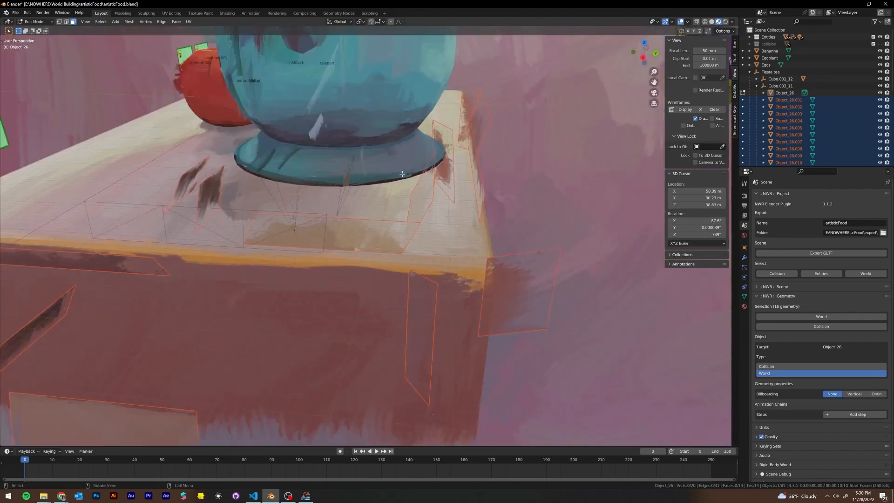
- Separate the stroke faces along the tabletop edge beyond the portals and content panels into their own object
left_click_drag(347, 285, 42, 191)
scroll(264, 202, "down", 1)
middle_click_drag(264, 202, 319, 191)
key("alt+a")
middle_click_drag(328, 289, 406, 304)
left_click_drag(406, 304, 350, 224)
right_click(404, 256)
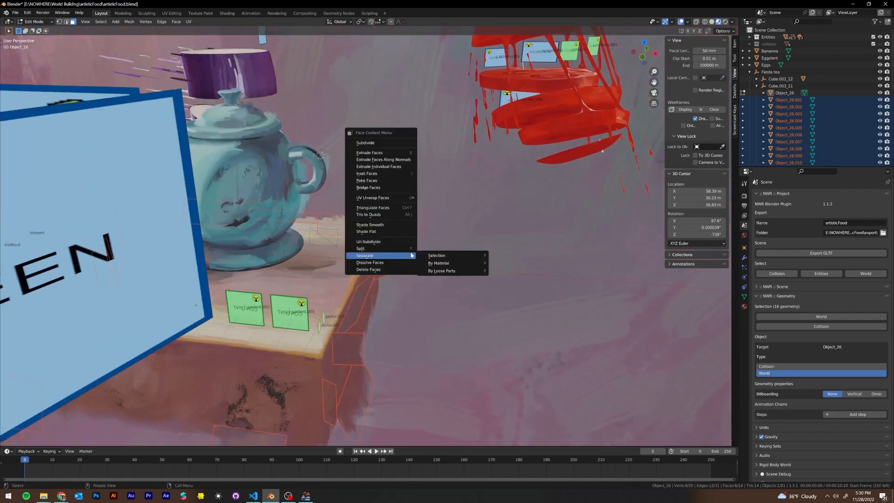
left_click(436, 255)
- Separate the selected edge stroke faces and set the origin of Object_26 and all its separated parts to their geometry
middle_click_drag(436, 255, 640, 205)
key("Tab")
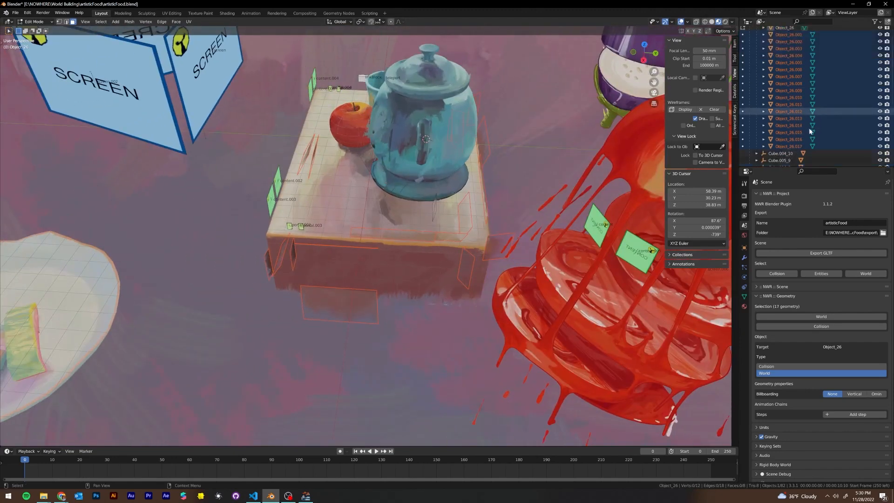
scroll(809, 138, "up", 5)
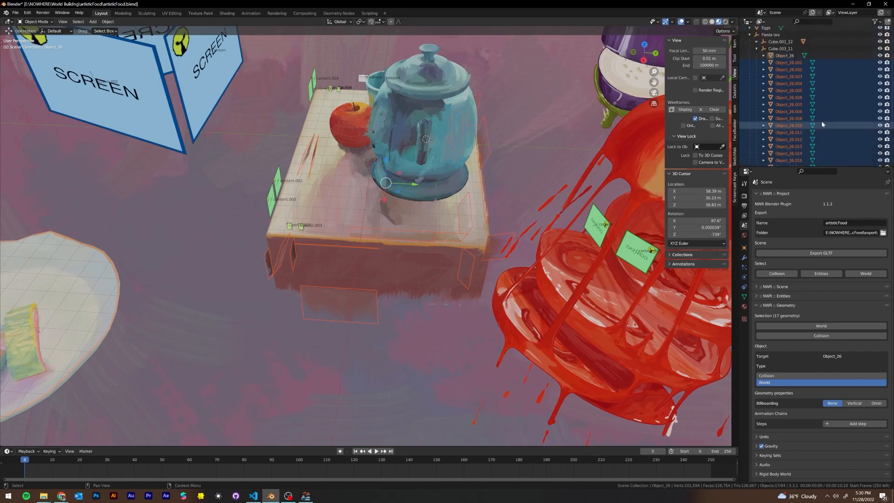
left_click(788, 84, "ctrl")
middle_click_drag(381, 125, 396, 141)
right_click(397, 141)
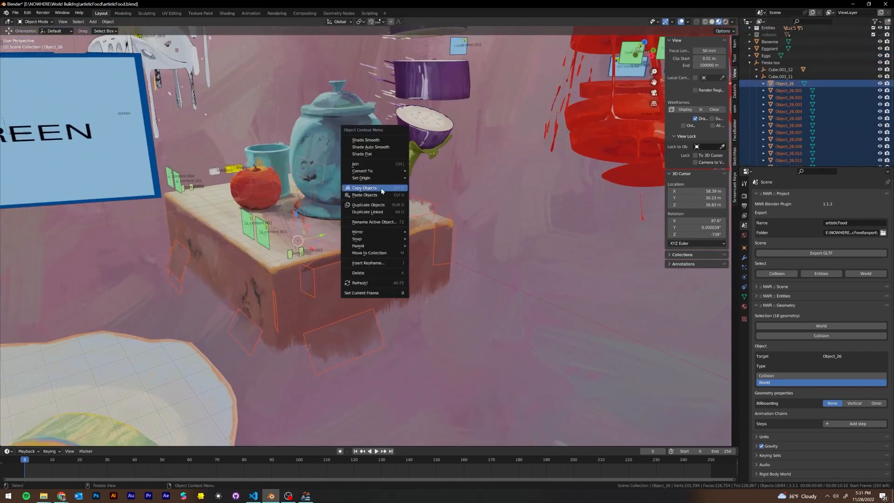
mouse_move(376, 180)
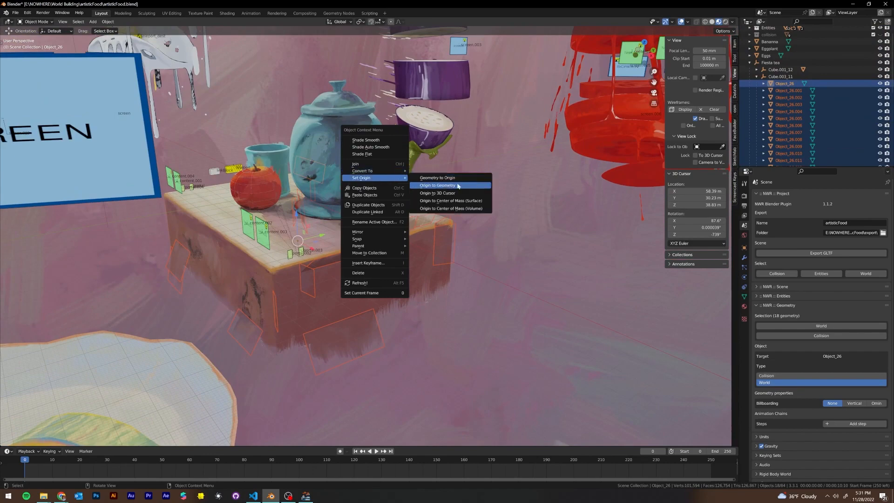
left_click(450, 186)
- Save the file and export the artisticFood scene as GLTF
middle_click_drag(464, 183, 328, 194)
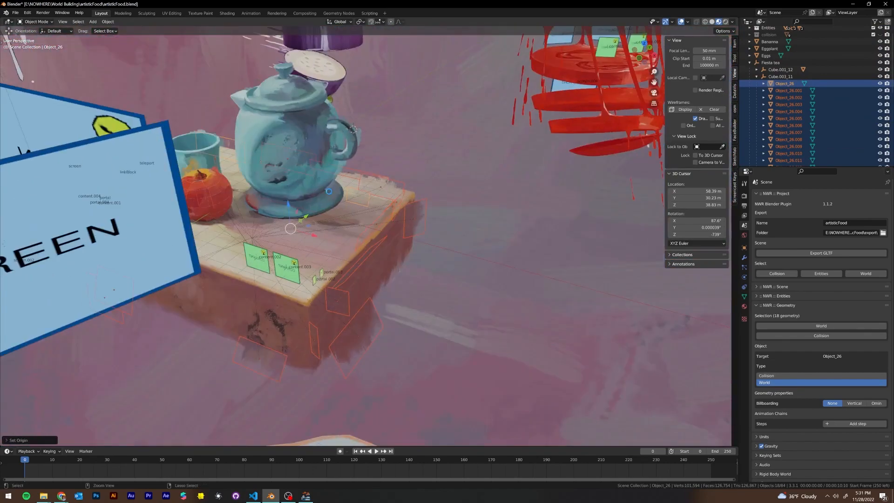
scroll(329, 191, "down", 3)
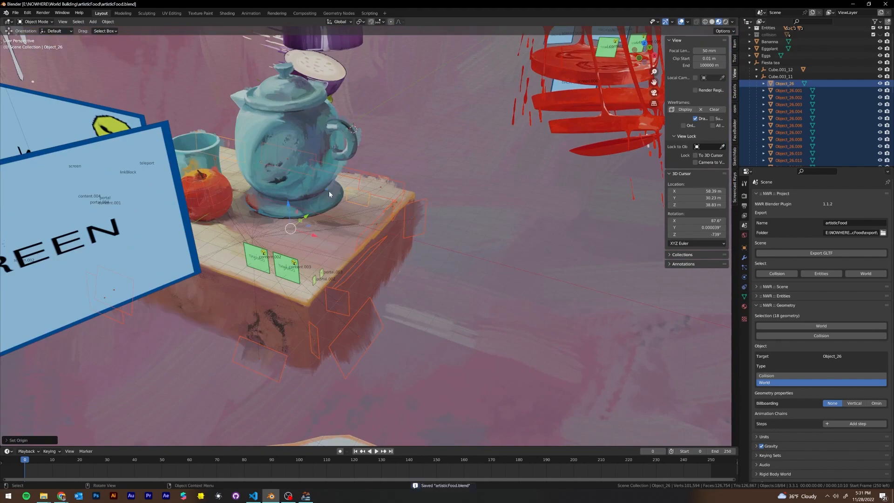
middle_click_drag(329, 191, 348, 169)
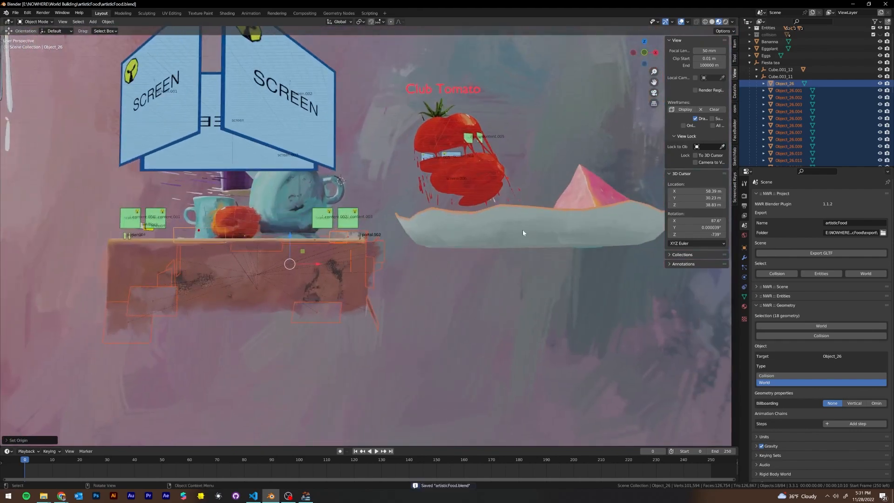
left_click(297, 253)
middle_click_drag(298, 252, 353, 257)
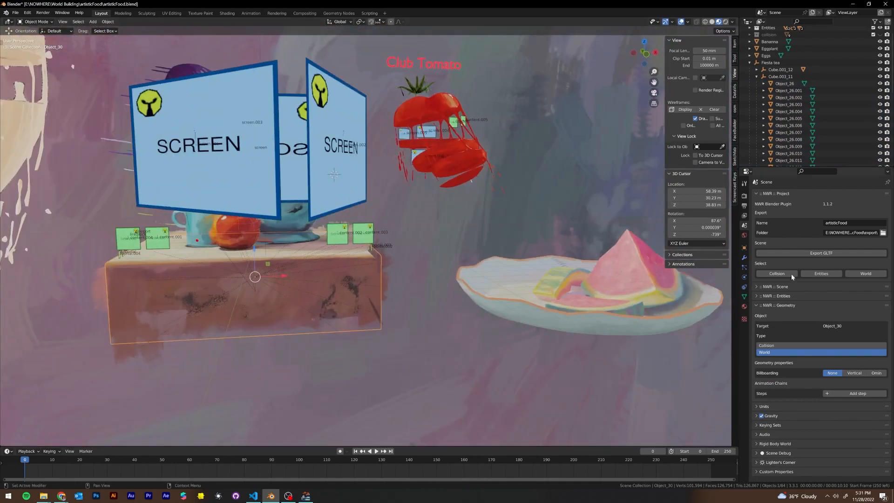
left_click(823, 253)
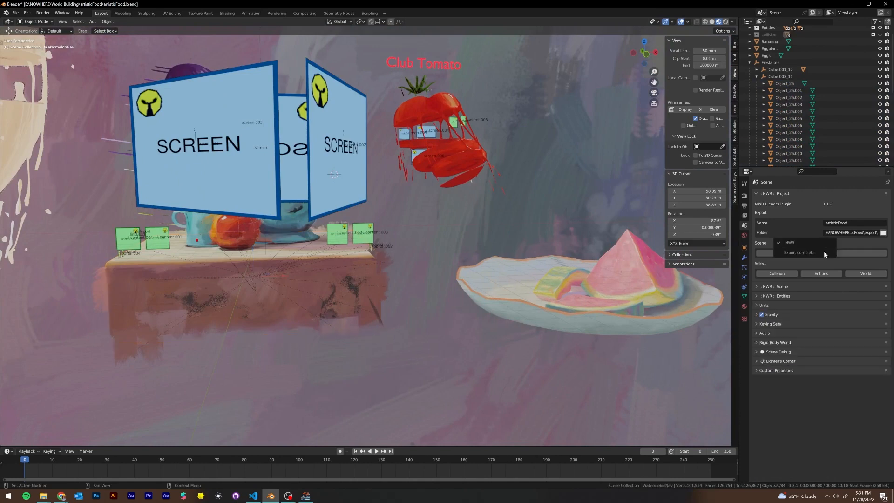
scroll(378, 243, "down", 3)
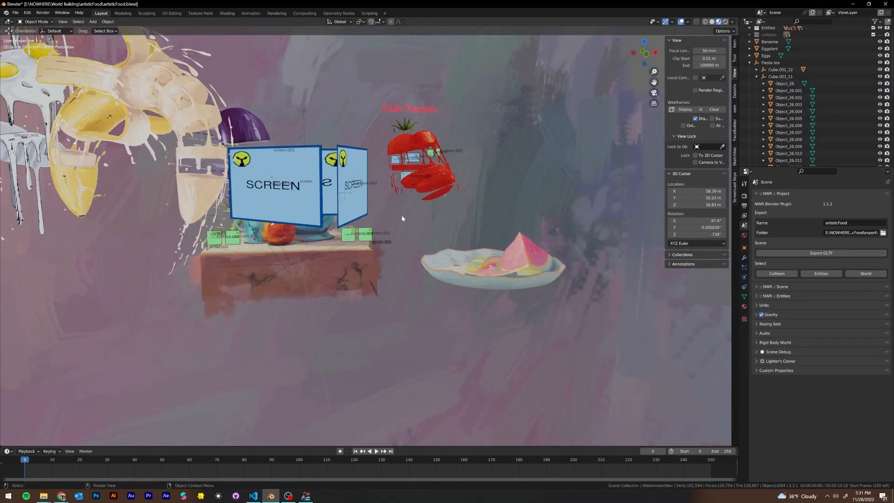
- Switch to NWR 3D and load the exported scene again
left_click(853, 4)
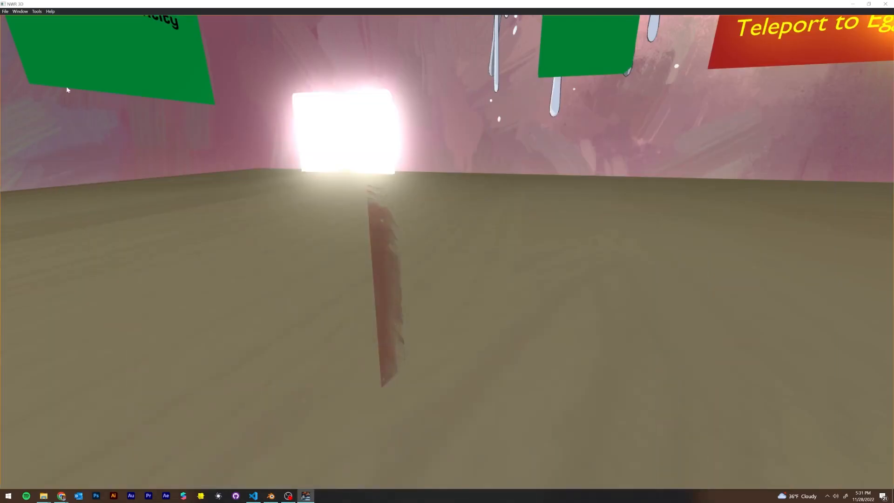
left_click(10, 14)
left_click(18, 29)
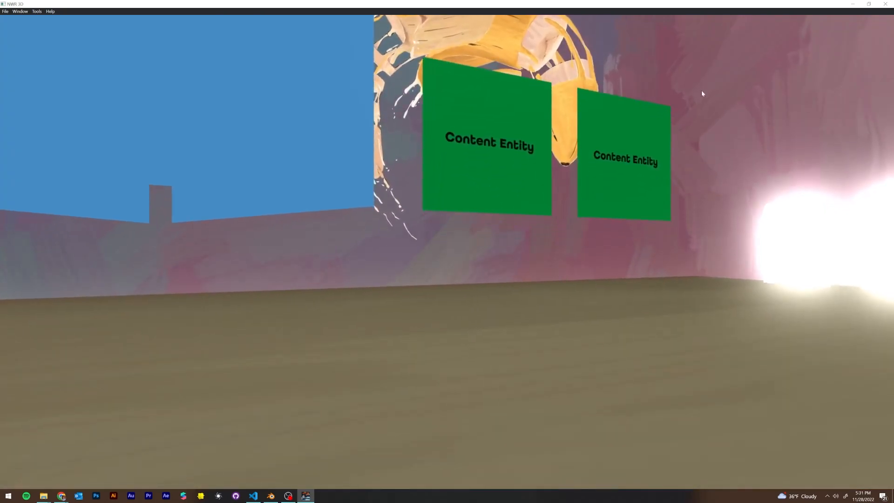
- Look around the tabletop near the apple and the glowing portals to check how the brush strokes and surface render
left_click_drag(420, 239, 70, 280)
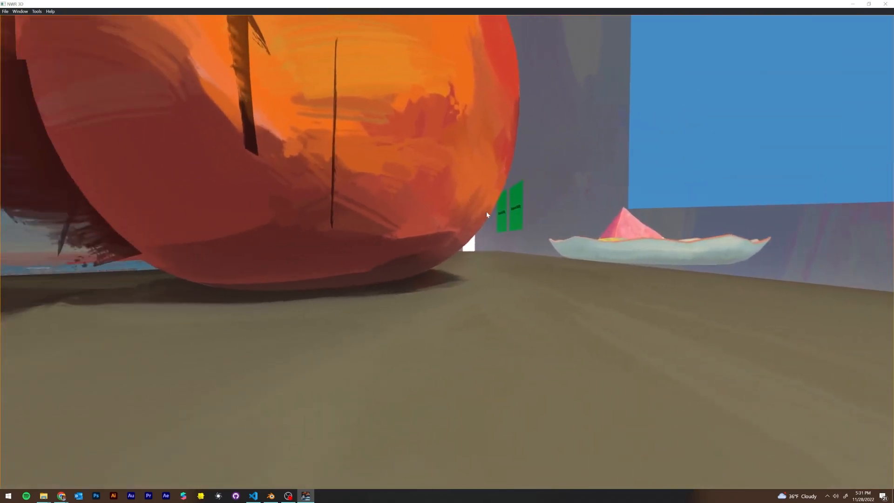
left_click_drag(507, 211, 55, 323)
left_click_drag(482, 274, 430, 324)
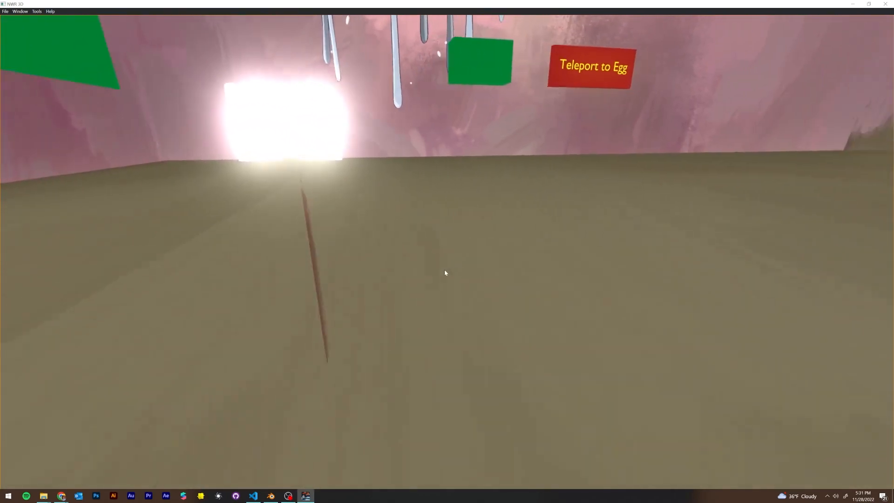
key("w")
left_click_drag(272, 256, 354, 278)
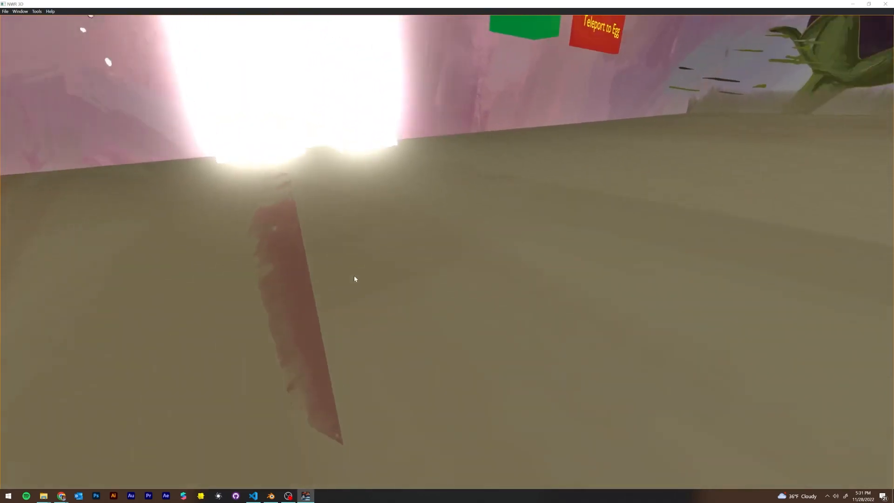
key("s")
left_click_drag(262, 268, 520, 268)
key("e")
key("d")
key("w")
key("d")
key("w")
key("s")
key("d")
key("d")
key("s")
key("w")
key("d")
key("d")
key("w")
- Move along the table edge past the teapot, mug and apple to inspect the strokes and the block's sides
left_click_drag(666, 296, 624, 281)
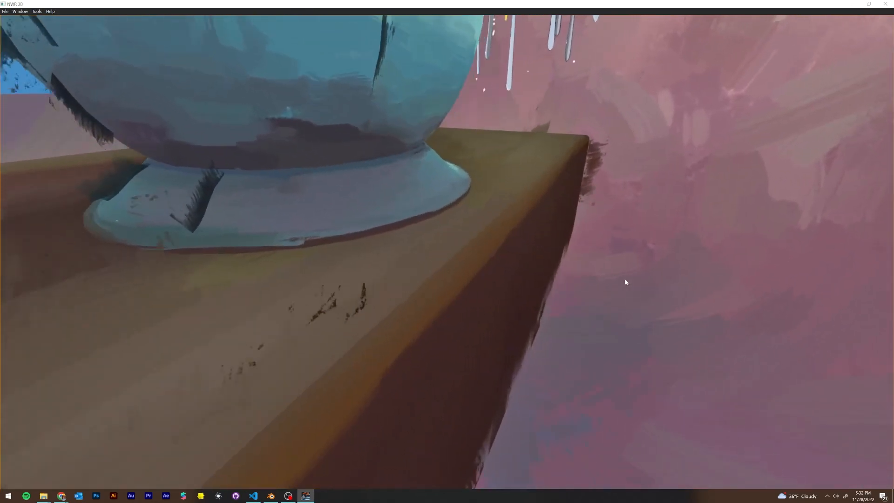
key("d")
mouse_move(691, 300)
left_mouse_down()
mouse_move(630, 263)
mouse_move(679, 248)
mouse_move(585, 244)
mouse_move(769, 266)
mouse_move(593, 259)
mouse_move(585, 251)
mouse_move(730, 248)
mouse_move(490, 223)
mouse_move(620, 234)
mouse_move(382, 248)
mouse_move(483, 215)
mouse_move(524, 239)
mouse_move(479, 232)
mouse_move(583, 267)
left_mouse_up()
key("w")
key("d")
key("d")
key("d")
key("w")
key("d")
key("s")
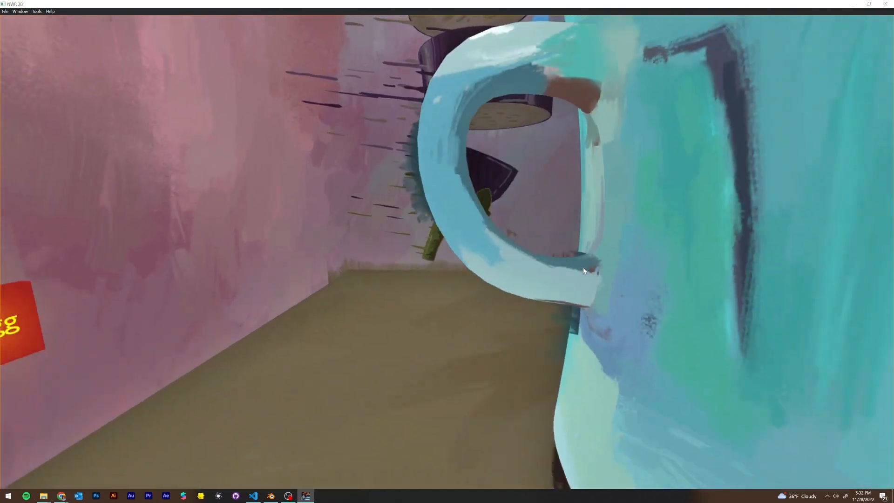
key("s")
key("a")
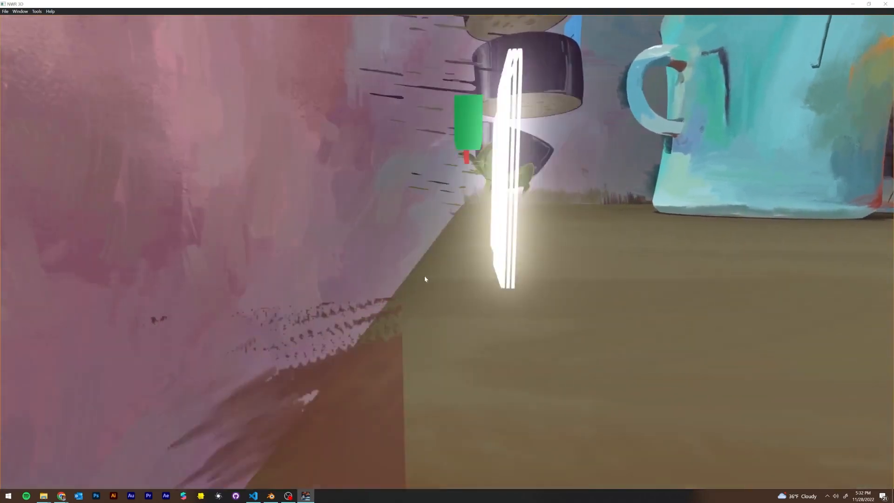
key("w")
key("d")
left_click_drag(648, 309, 523, 288)
key("w")
key("w")
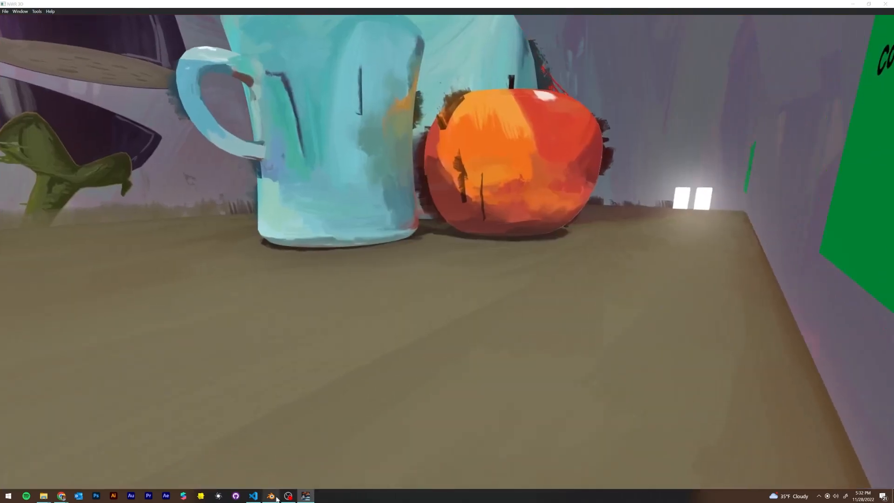
- Switch to Blender and separate the two faces of the table block's long side behind the teapot into their own object
left_click(273, 496)
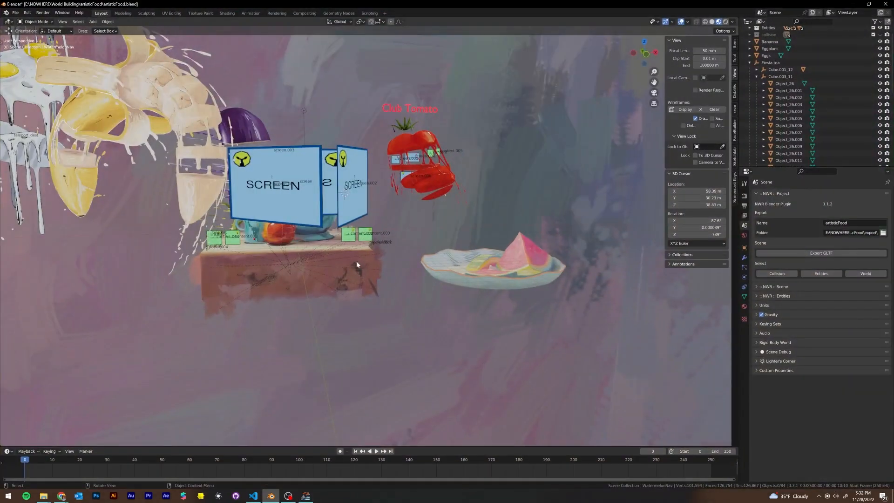
left_click(348, 292)
middle_click_drag(348, 292, 376, 284)
mouse_move(315, 230)
middle_mouse_down()
mouse_move(363, 272)
mouse_move(320, 242)
middle_mouse_up()
left_click(320, 242)
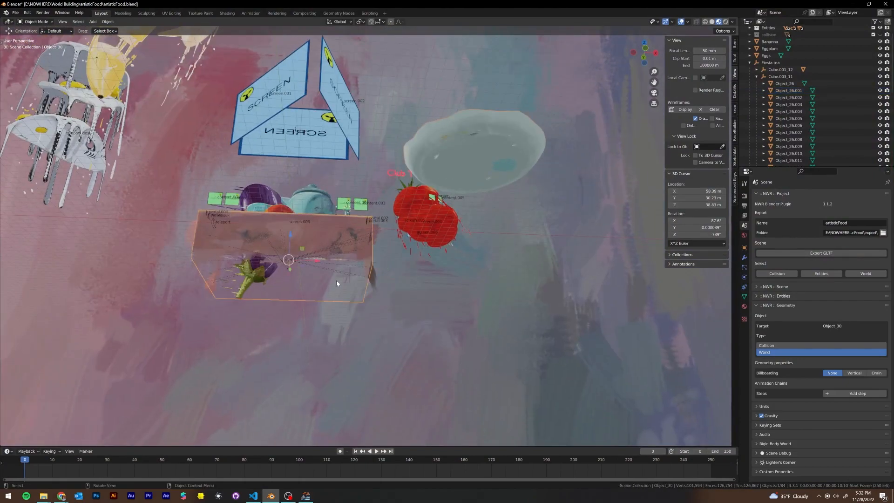
middle_click_drag(336, 281, 331, 256)
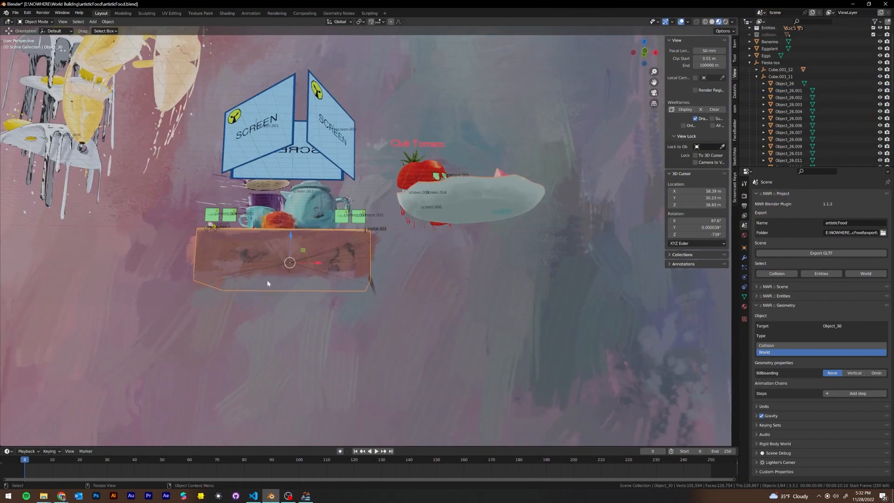
middle_click_drag(268, 283, 419, 302)
scroll(326, 281, "up", 4)
key("Tab")
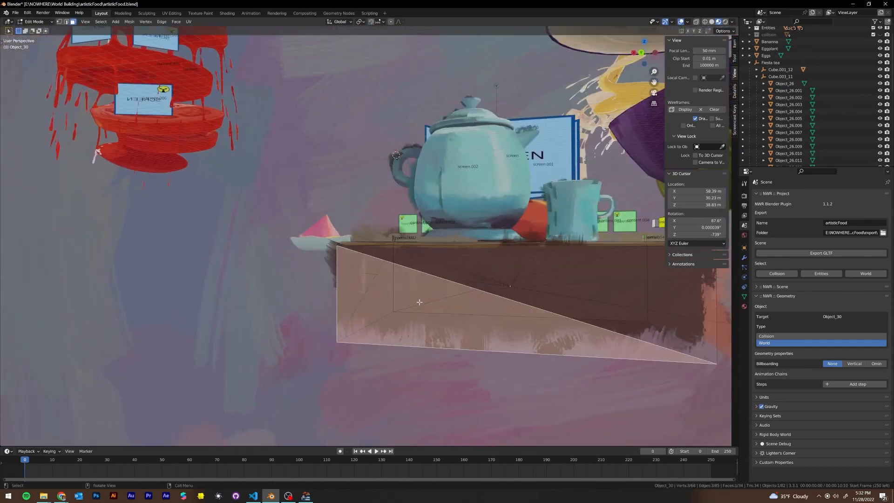
left_click(494, 270, "shift")
middle_click_drag(494, 270, 400, 272)
left_click(528, 278)
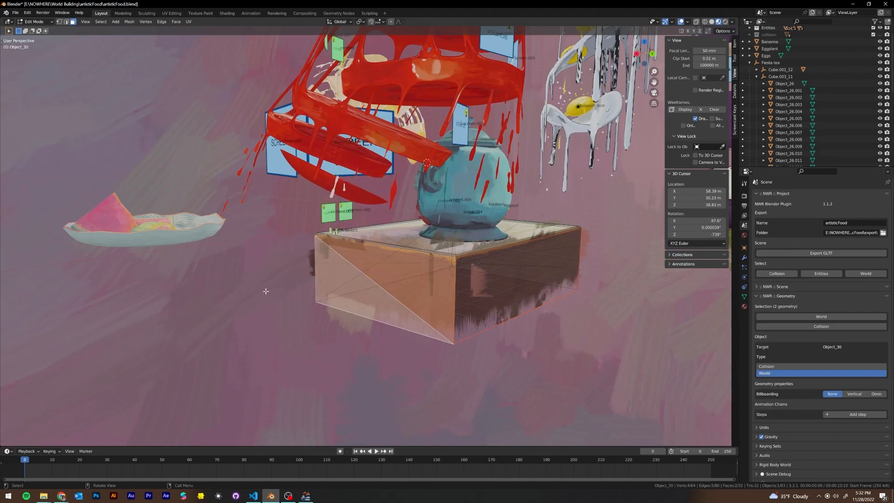
- Separate the block's short side near the teapot and its long side below the apple into their own objects
middle_click_drag(265, 291, 382, 277)
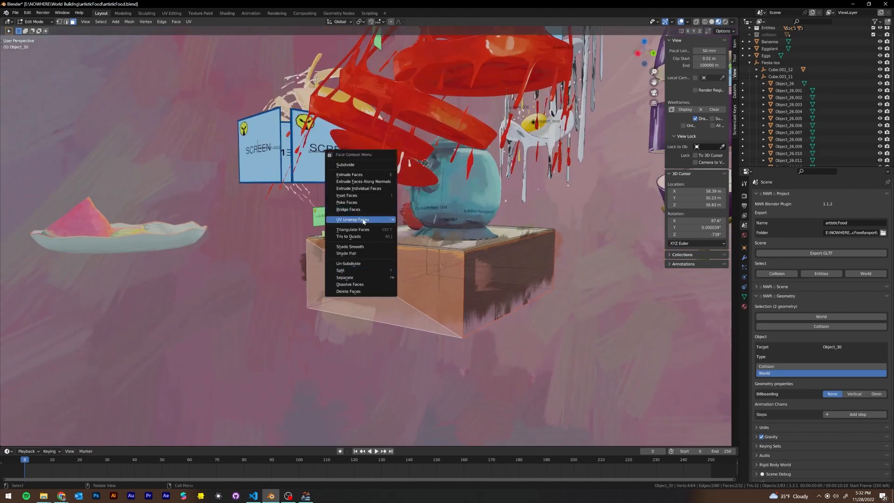
middle_click_drag(376, 264, 376, 264)
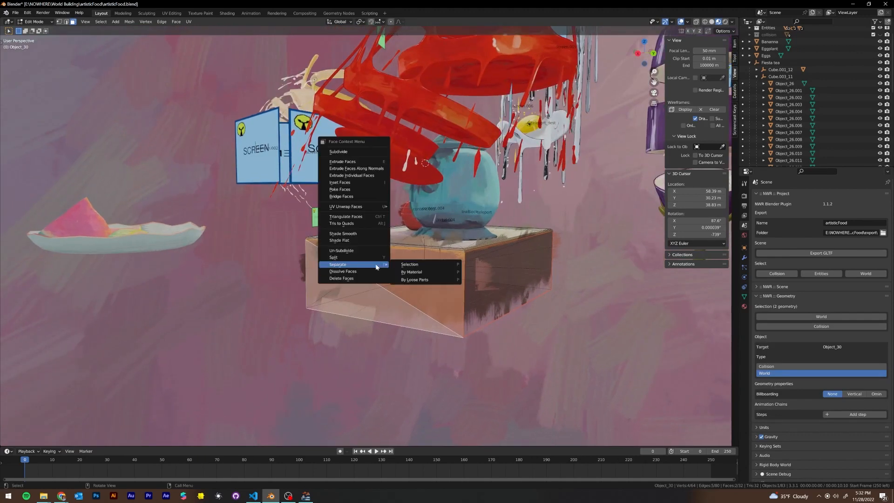
left_click(451, 266)
middle_click_drag(452, 266, 262, 315)
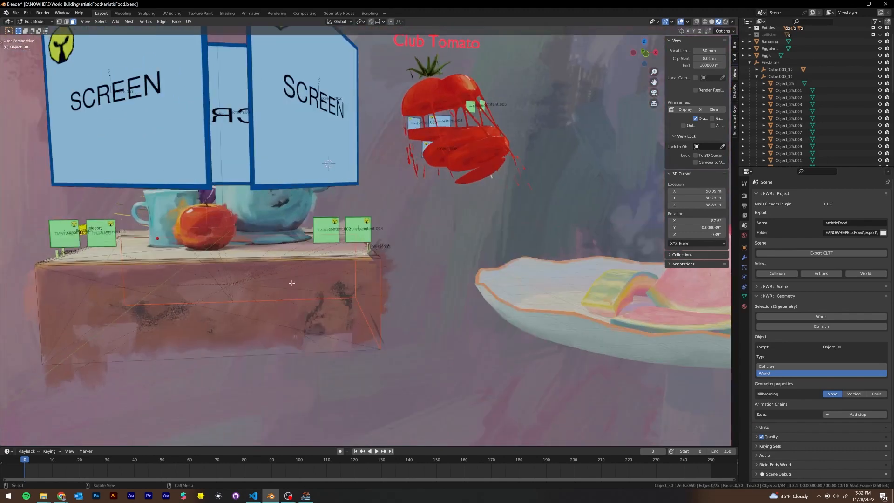
left_click(227, 331, "shift")
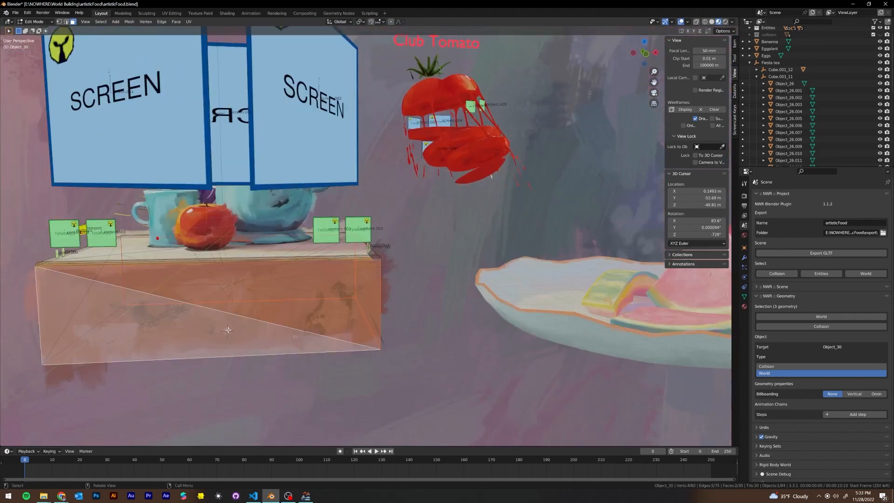
left_click(298, 327)
- Separate the block's remaining short side near the mug into its own object and return to Object Mode
middle_click_drag(303, 327, 398, 303)
left_click(233, 254)
left_click(204, 284, "shift")
left_click(238, 285)
key("Tab")
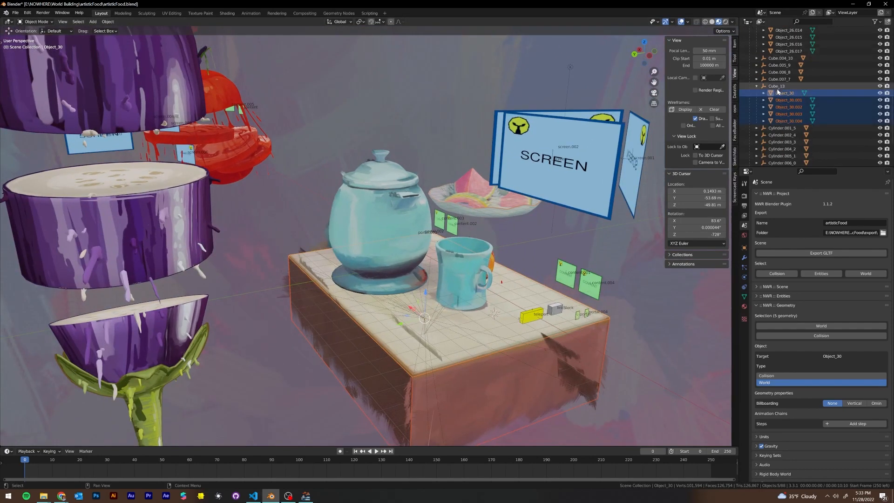
- Set the origin of Object_30 and its separated parts to their geometry and export the artisticFood scene as GLTF
middle_click_drag(412, 212, 604, 213)
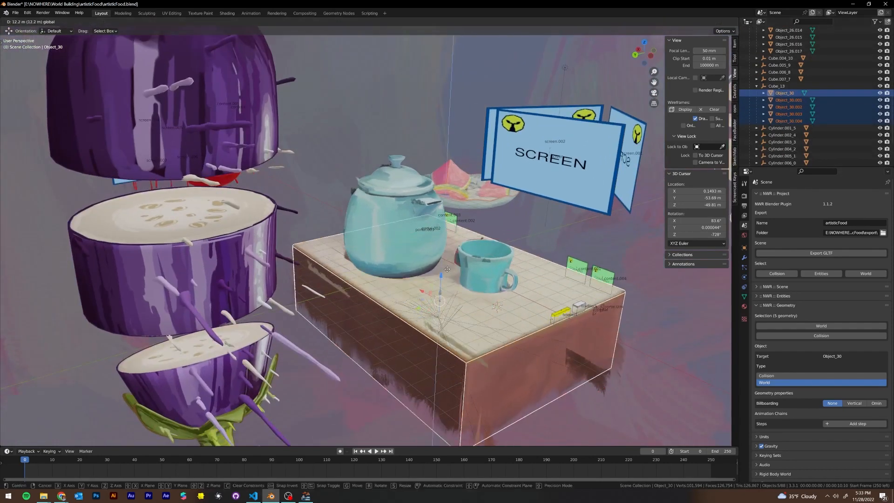
right_click(449, 268)
mouse_move(448, 267)
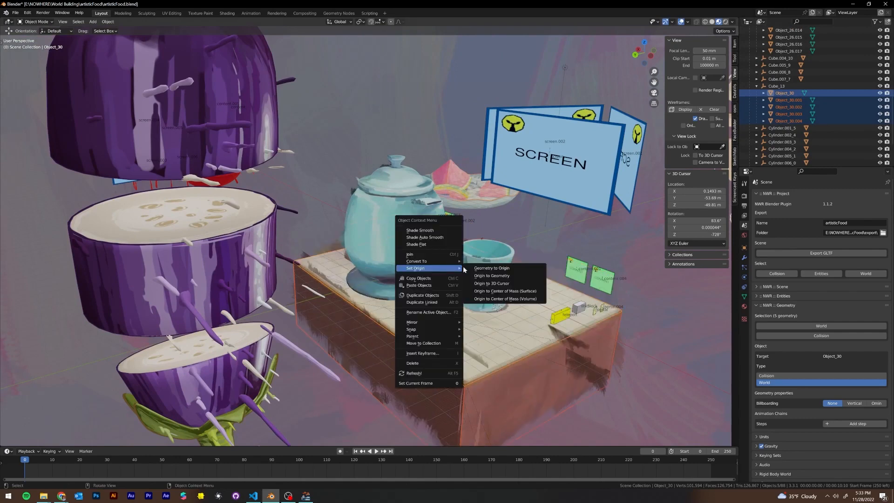
left_click(516, 268)
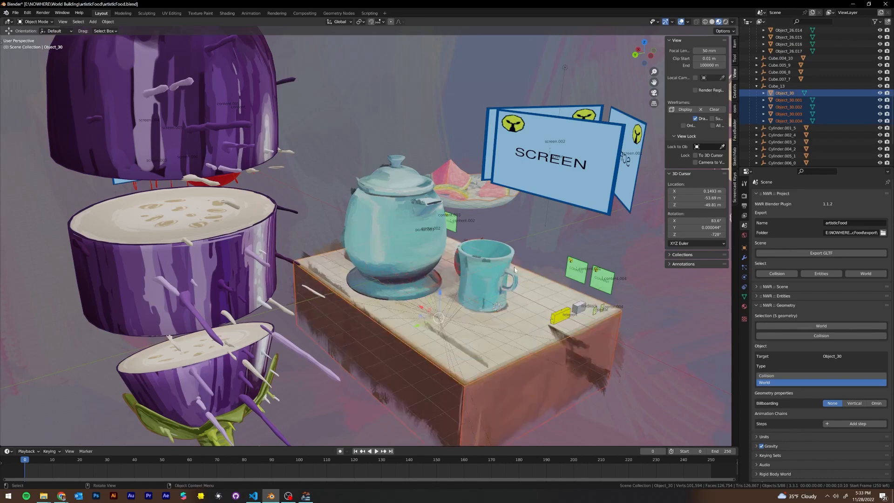
right_click(514, 268)
mouse_move(515, 269)
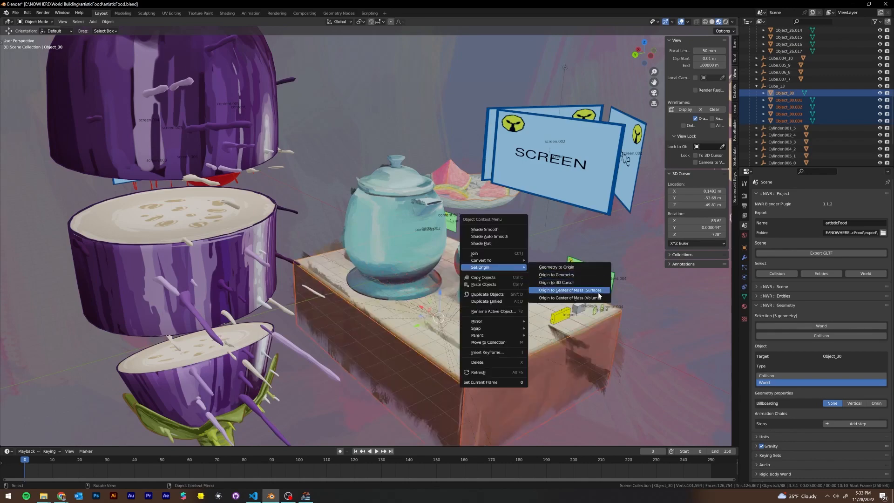
left_click(606, 276)
middle_click_drag(464, 279, 554, 336)
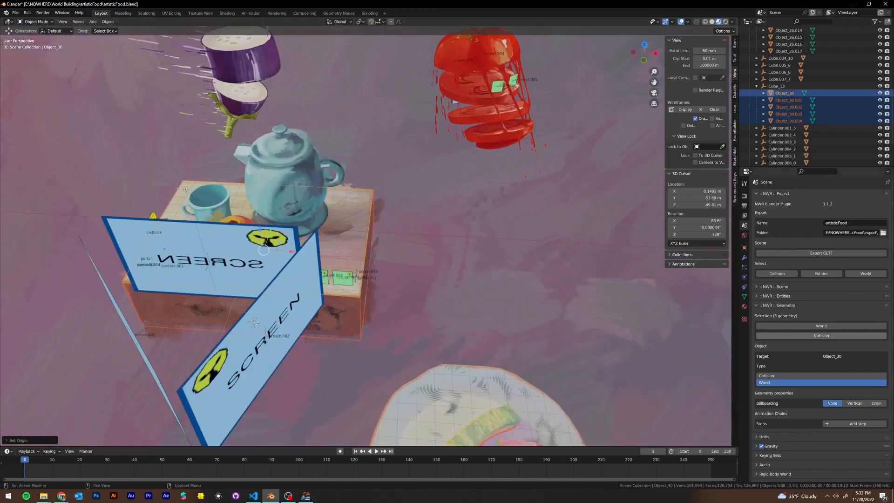
left_click(843, 251)
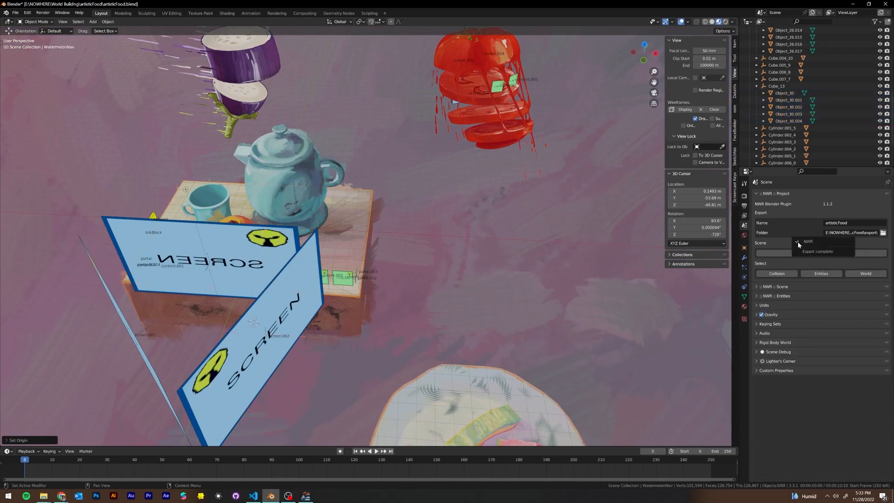
- Switch to NWR 3D and walk across the exported tabletop past the mug, Content Entity panels and glowing portals to check how it renders
middle_click_drag(372, 240, 434, 318)
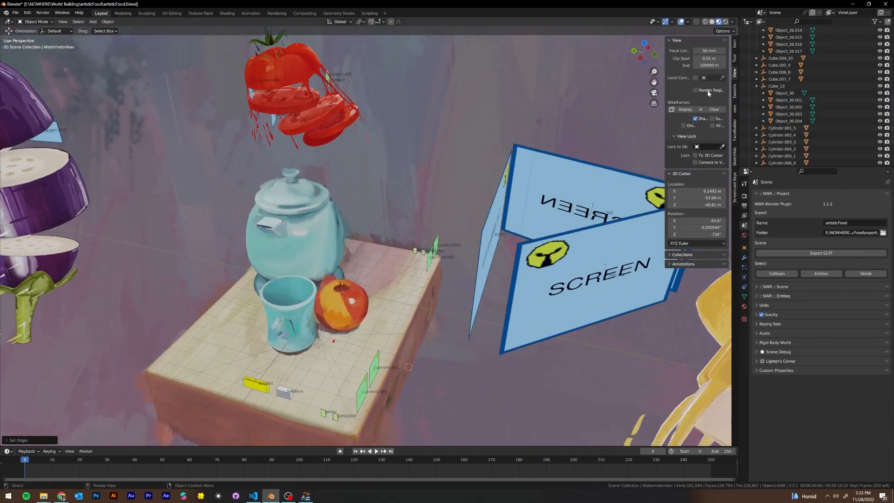
left_click(852, 4)
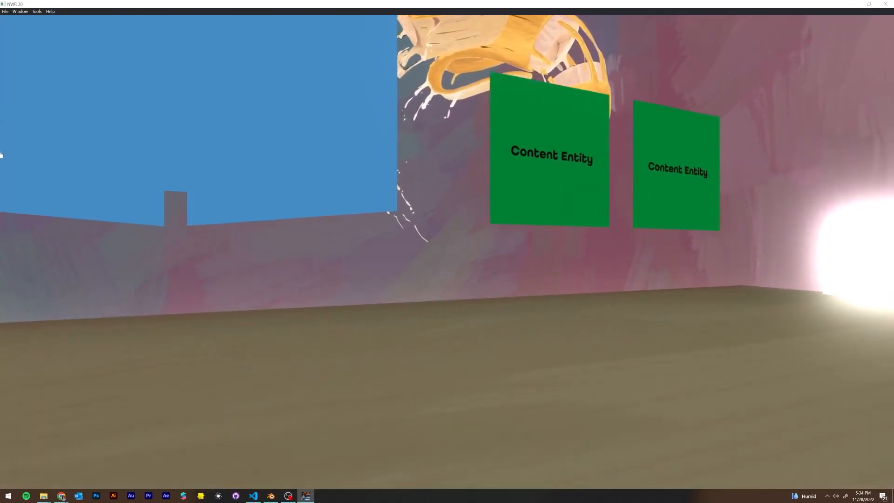
left_click_drag(1, 154, 647, 291)
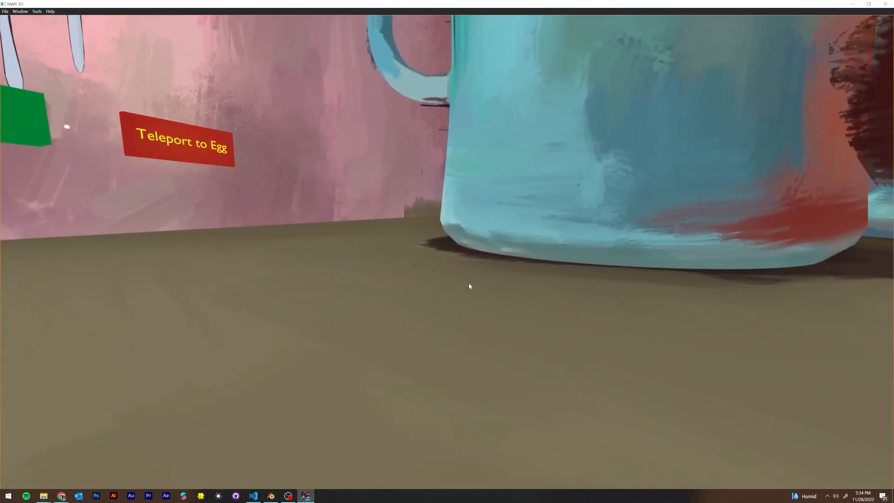
left_click_drag(469, 283, 616, 265)
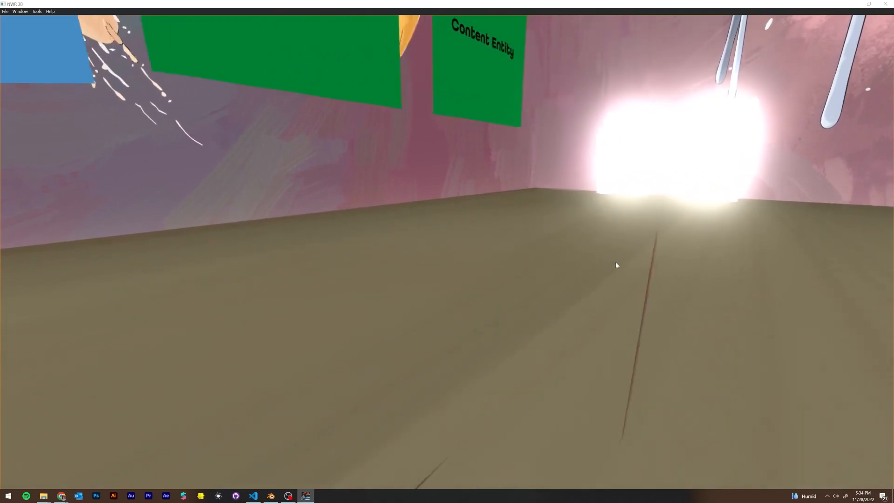
key("w")
key("d")
mouse_move(726, 275)
left_mouse_down()
mouse_move(633, 323)
mouse_move(465, 374)
mouse_move(513, 457)
mouse_move(397, 334)
mouse_move(591, 247)
mouse_move(369, 301)
mouse_move(552, 323)
mouse_move(295, 281)
mouse_move(693, 289)
mouse_move(802, 303)
mouse_move(750, 293)
mouse_move(750, 375)
mouse_move(689, 355)
mouse_move(685, 331)
mouse_move(636, 317)
mouse_move(644, 274)
mouse_move(720, 164)
mouse_move(726, 171)
mouse_move(280, 141)
mouse_move(303, 218)
mouse_move(429, 149)
mouse_move(511, 227)
mouse_move(605, 228)
mouse_move(477, 212)
mouse_move(262, 209)
left_mouse_up()
key("w")
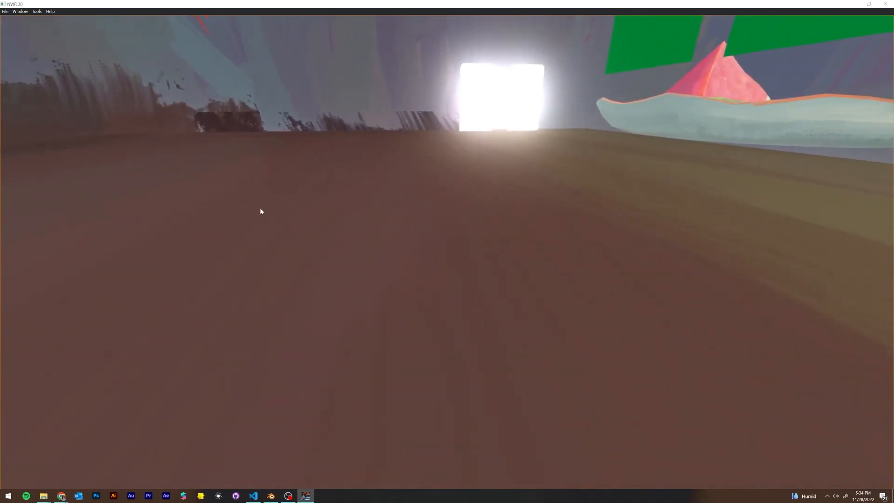
- Approach the table's edge and examine its separated brush strokes and side faces from several distances and angles
key("w")
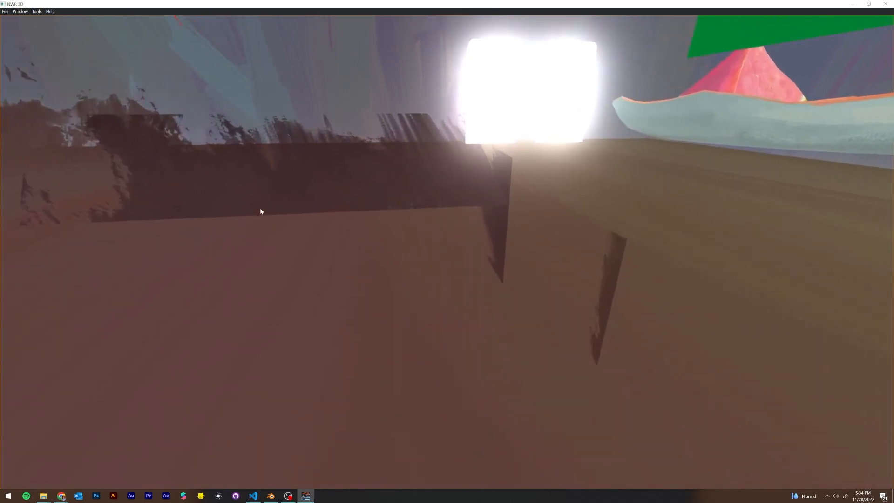
key("w")
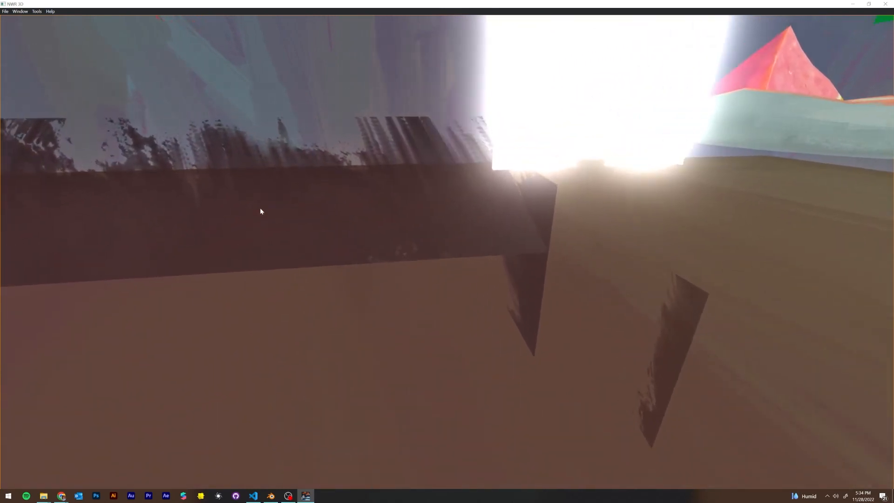
key("w")
left_click_drag(260, 207, 382, 219)
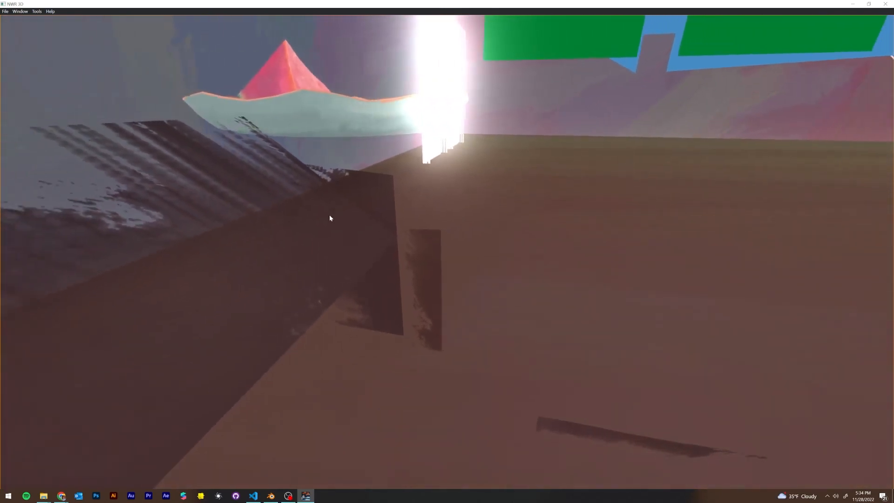
key("s")
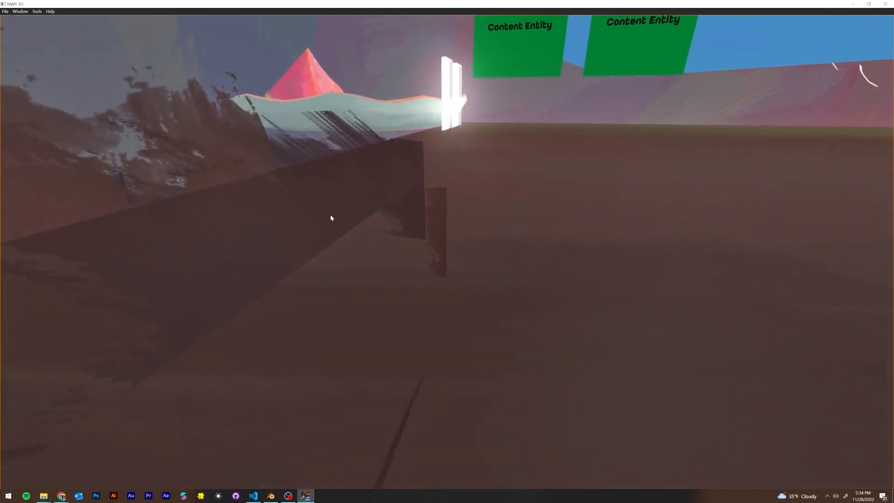
key("s")
key("w")
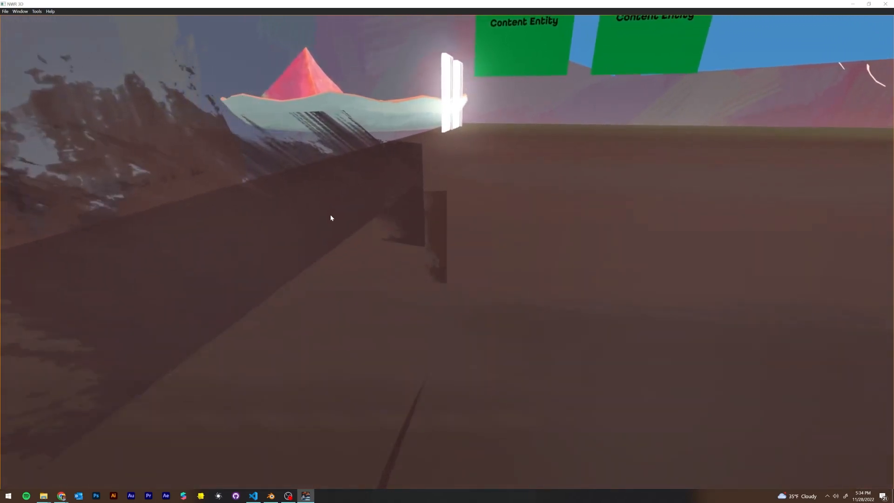
key("w")
left_click_drag(331, 214, 518, 190)
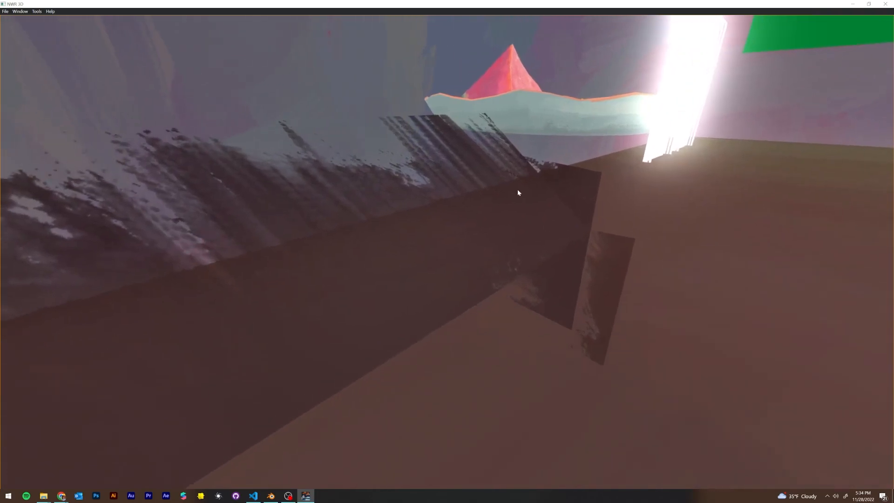
key("w")
left_click_drag(418, 207, 549, 241)
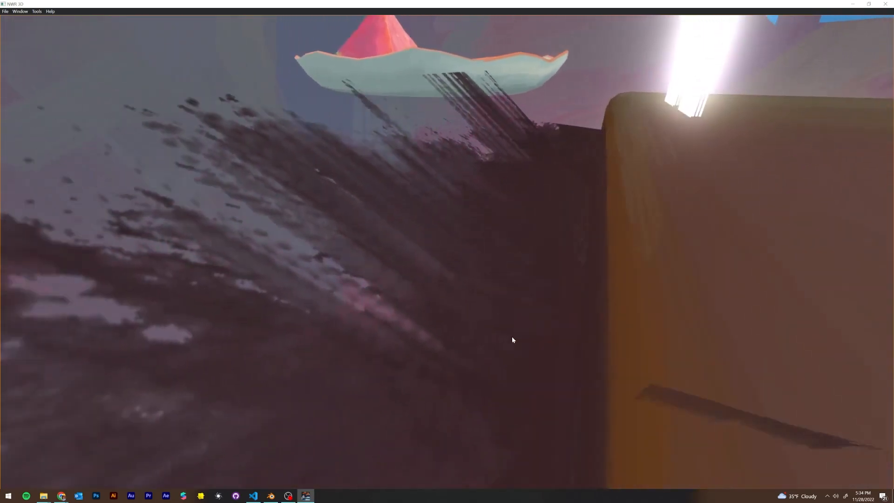
key("w")
mouse_move(512, 337)
left_mouse_down()
mouse_move(511, 379)
mouse_move(636, 323)
left_mouse_up()
- Move up around the apple, mug and teapot on the table and inspect how their brush strokes render
key("s")
left_click_drag(401, 297, 391, 230)
key("w")
left_click_drag(549, 198, 440, 183)
key("w")
key("w")
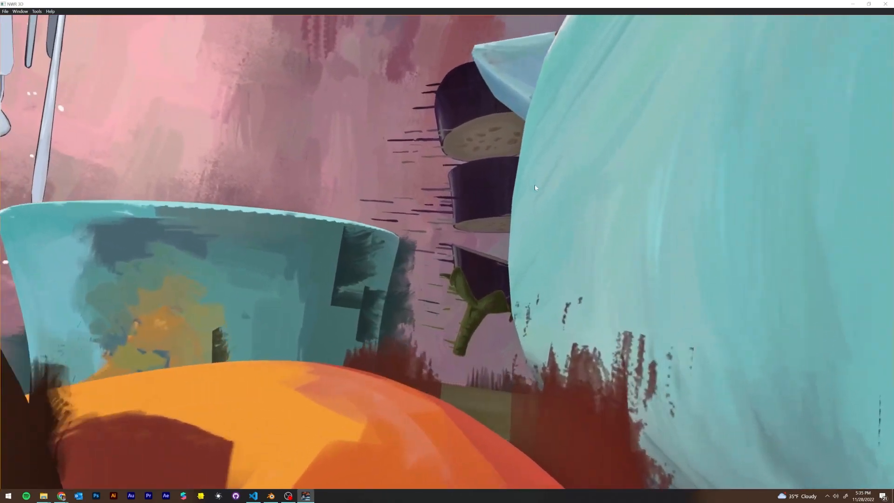
left_click_drag(535, 187, 287, 232)
key("w")
key("w")
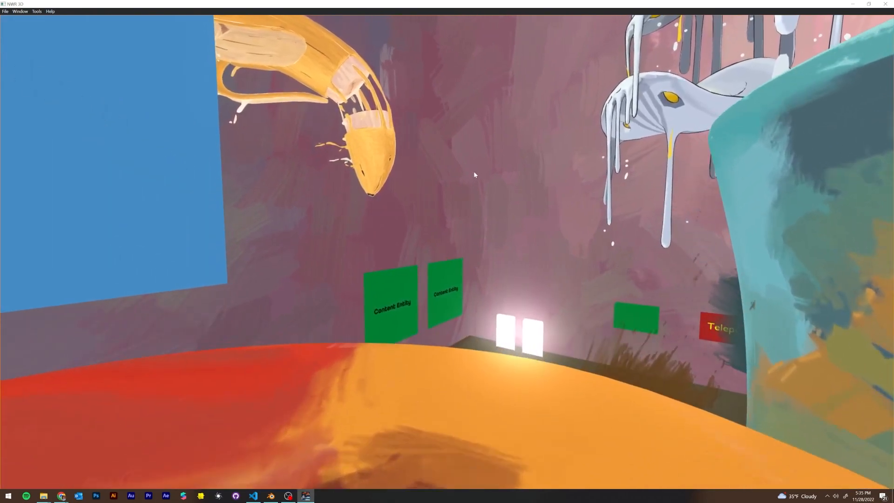
left_click_drag(331, 255, 737, 249)
key("w")
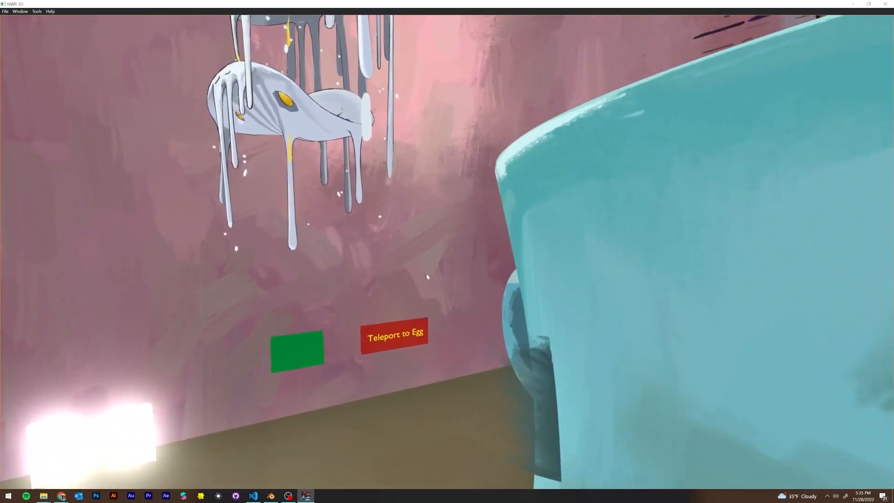
- Teleport to the egg with the red Teleport to Egg sign and look out over the scene from there
left_click_drag(571, 303, 649, 245)
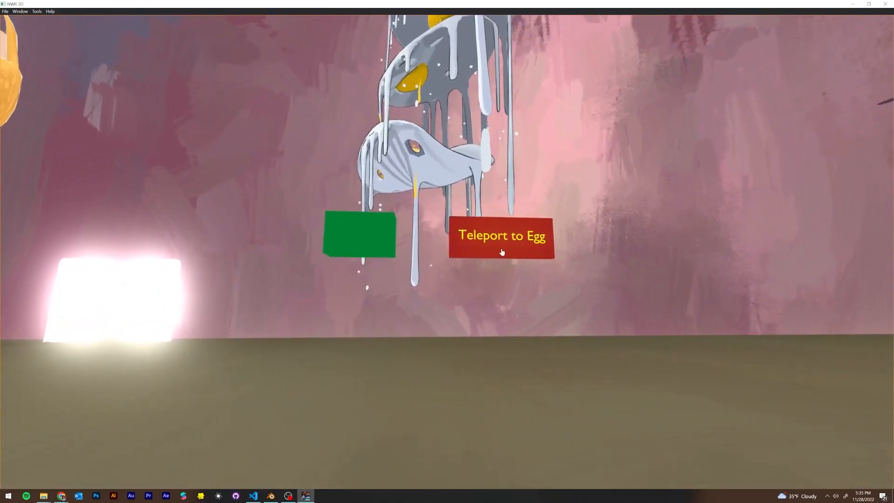
left_click(502, 247)
left_click_drag(438, 266, 586, 239)
key("w")
key("a")
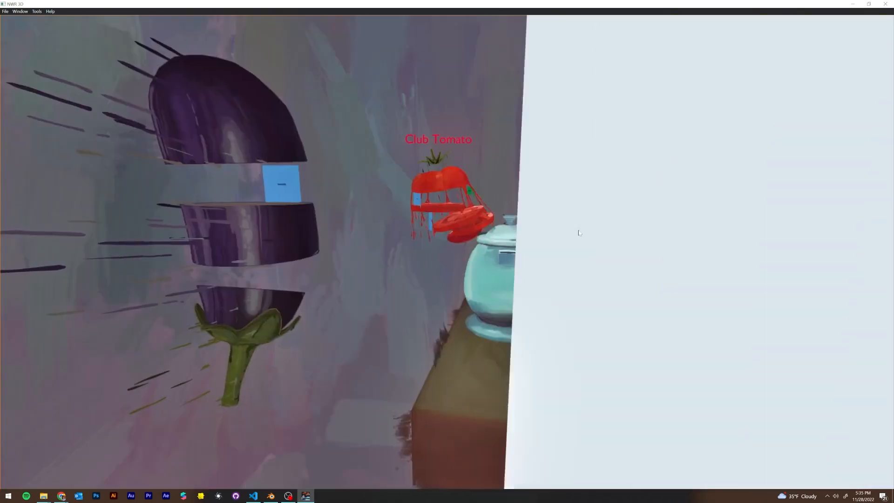
- Travel from the egg past the teapot to the sliced tomato under the Club Tomato sign
key("w")
left_click_drag(752, 306, 251, 287)
key("w")
key("w")
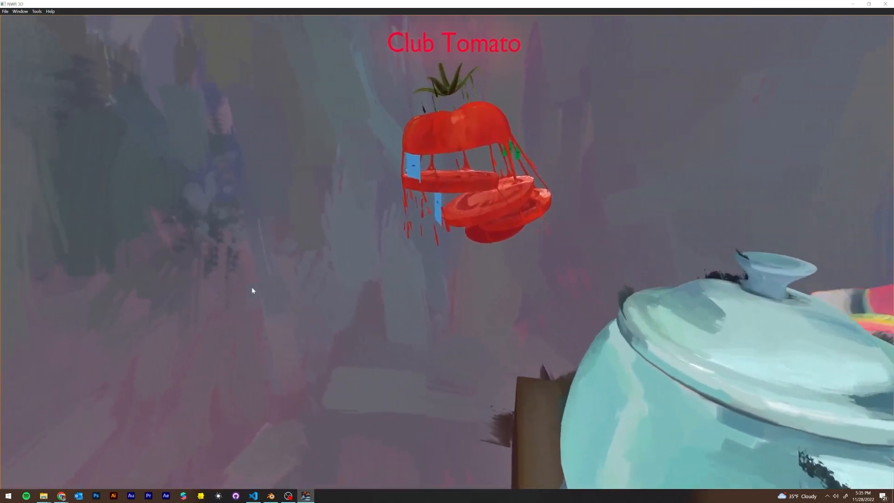
key("w")
left_click_drag(485, 246, 542, 311)
key("s")
key("w")
key("a")
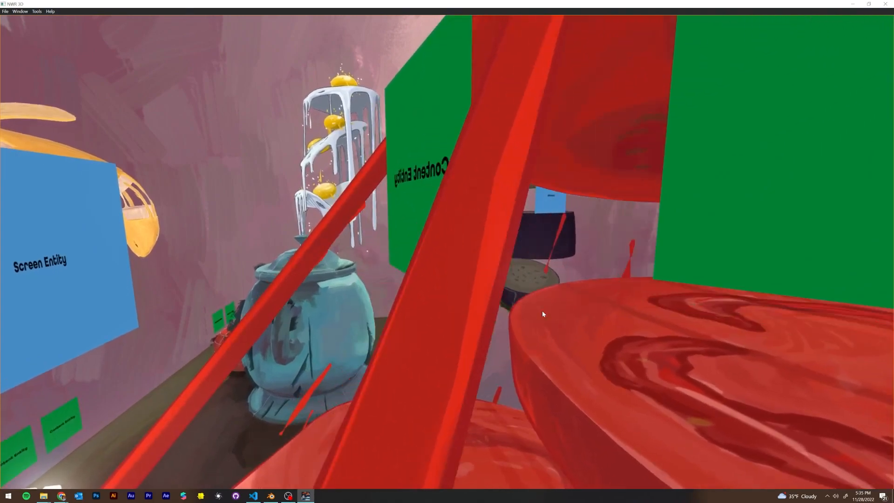
- Explore the space between the tomato slices and view the Screen Entities, teapot and eggplant from inside
key("s")
key("q")
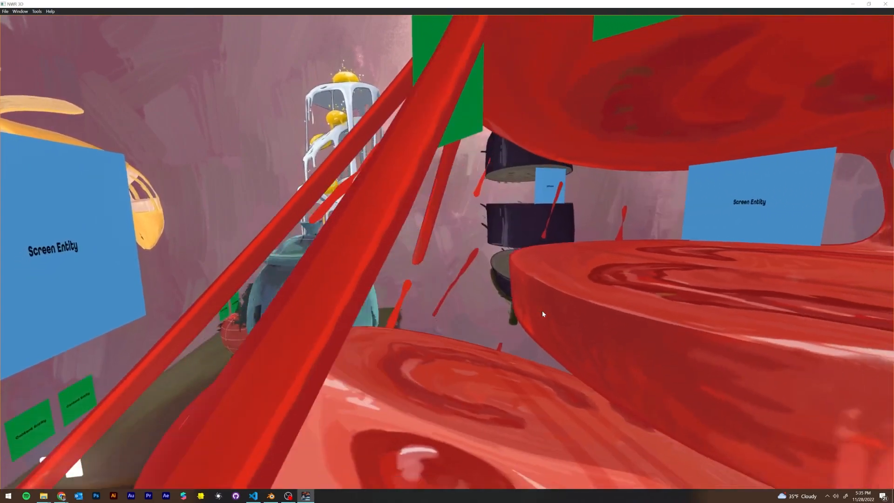
left_click_drag(541, 311, 454, 262)
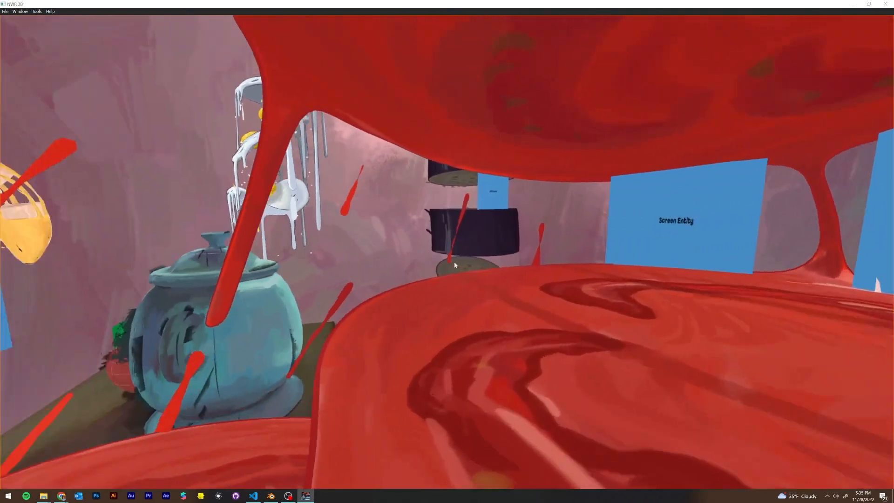
key("w")
key("q")
key("w")
left_click_drag(644, 253, 299, 294)
key("a")
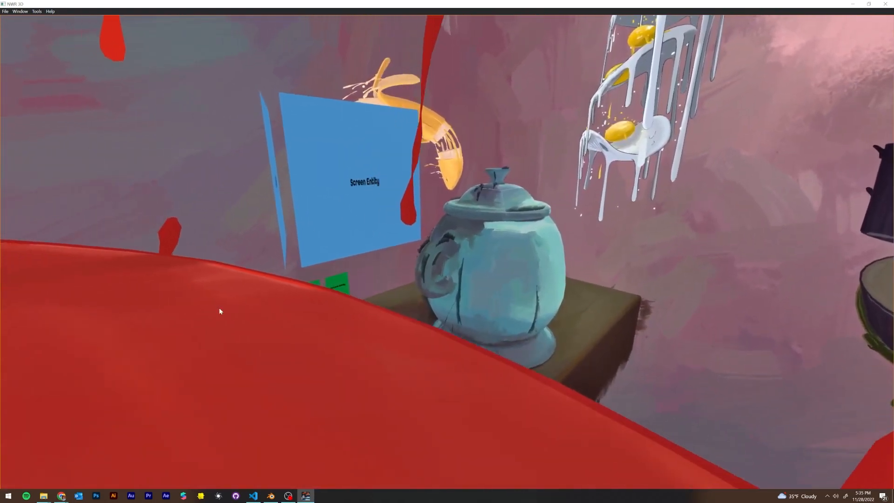
left_click_drag(357, 292, 791, 288)
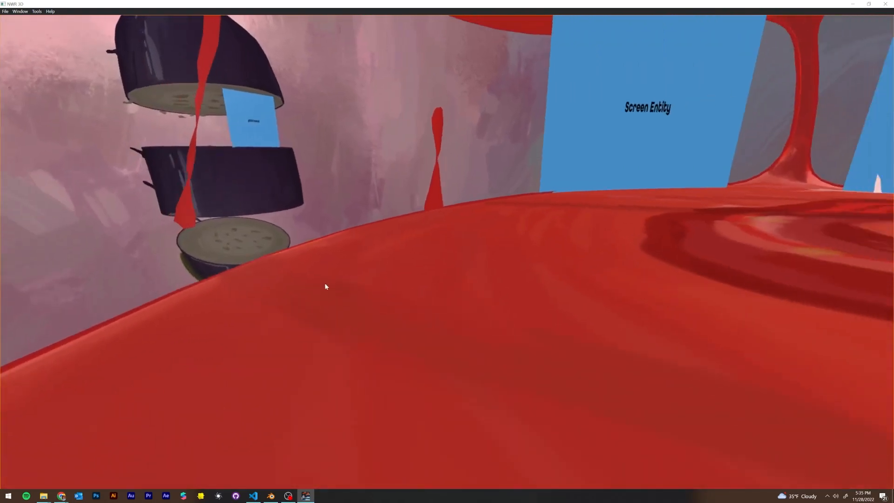